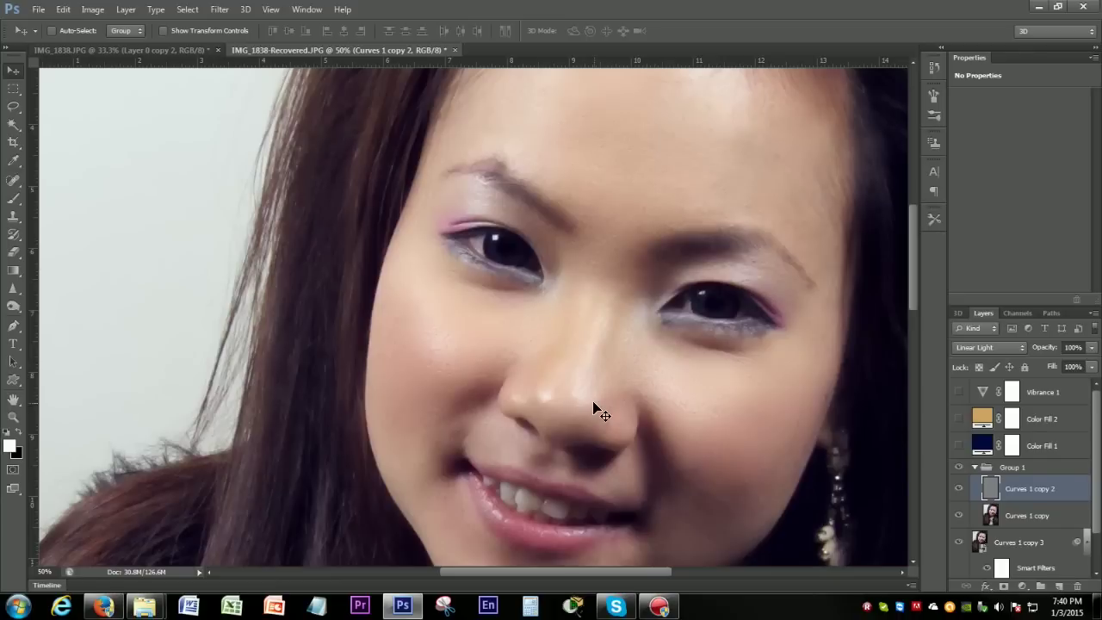
- Scroll through the retouched IMG_1838-Recovered portrait to review the result
scroll(595, 409, "up", 1)
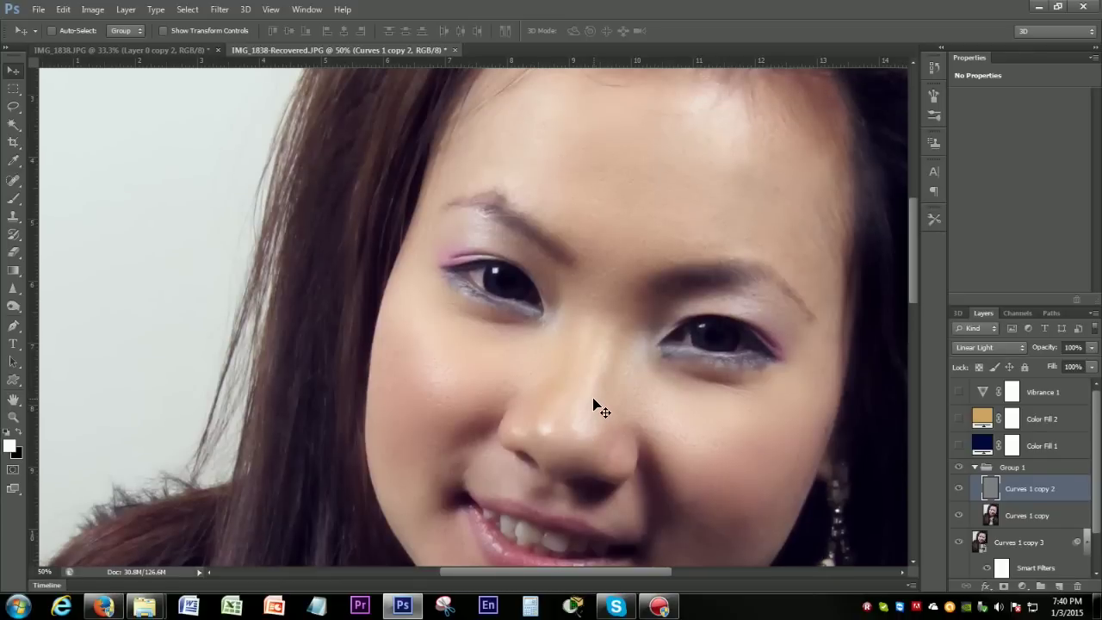
scroll(595, 409, "down", 3)
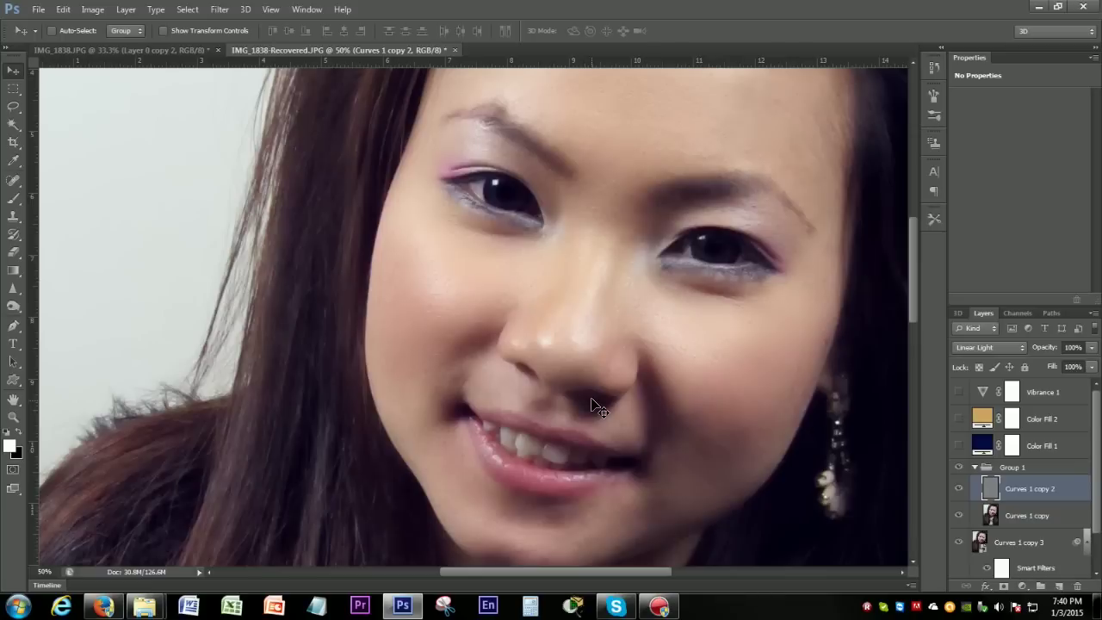
scroll(595, 409, "up", 2)
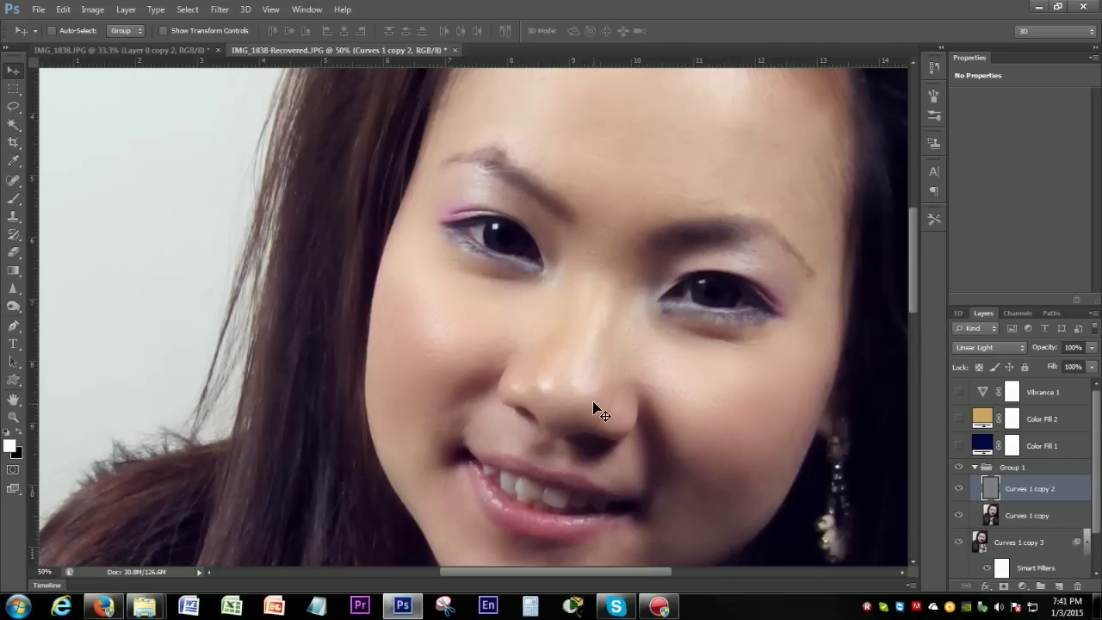
scroll(570, 400, "up", 2)
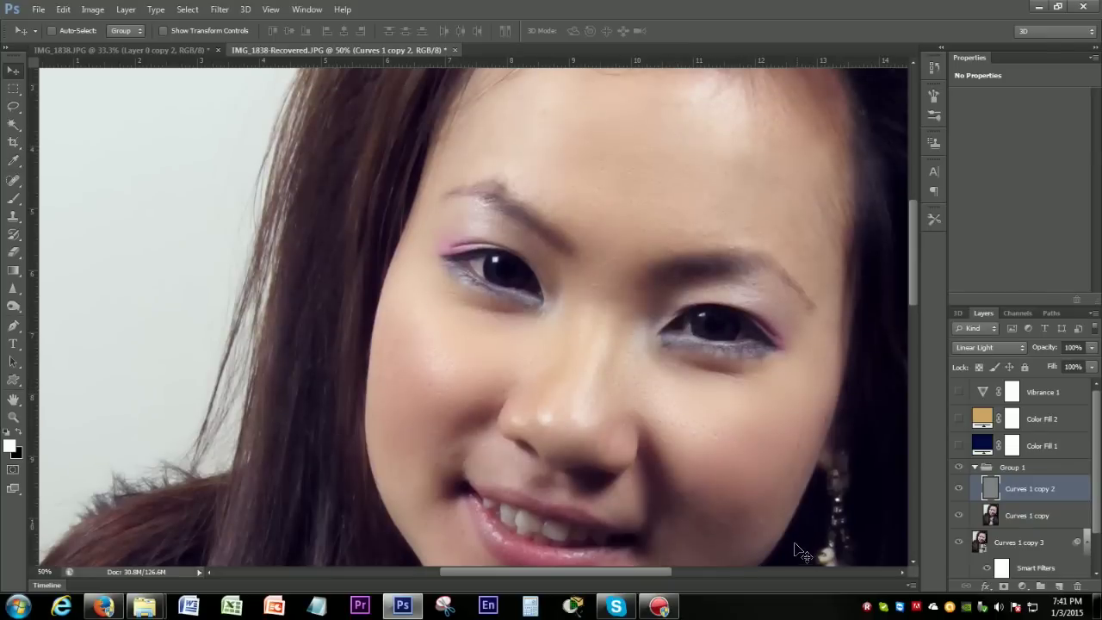
scroll(657, 499, "down", 10)
scroll(553, 504, "down", 5)
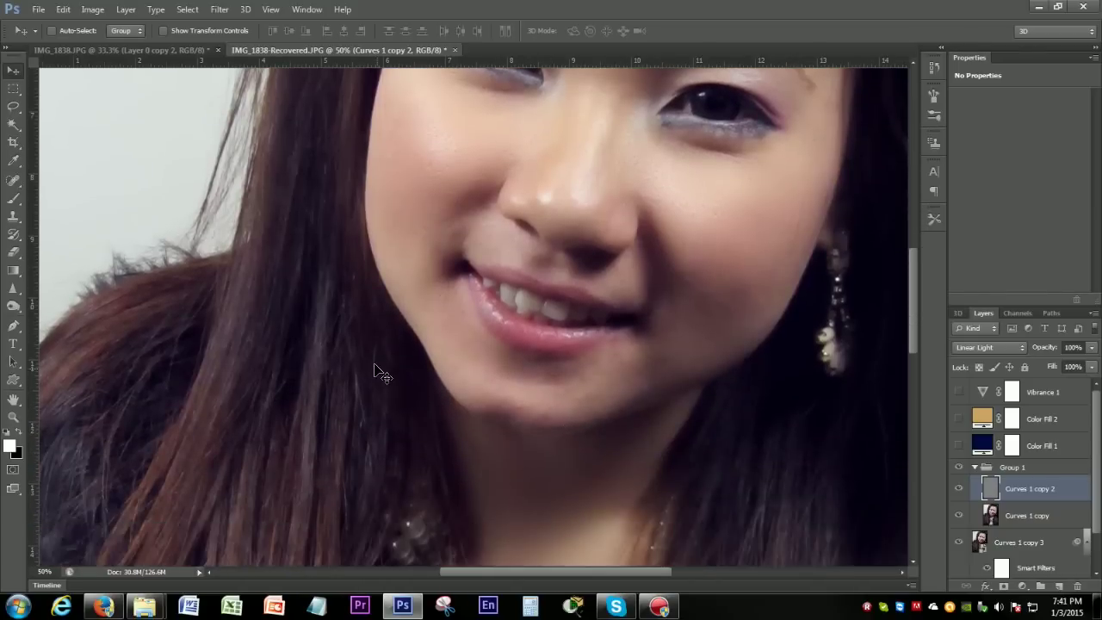
scroll(394, 392, "up", 4)
scroll(394, 392, "up", 3)
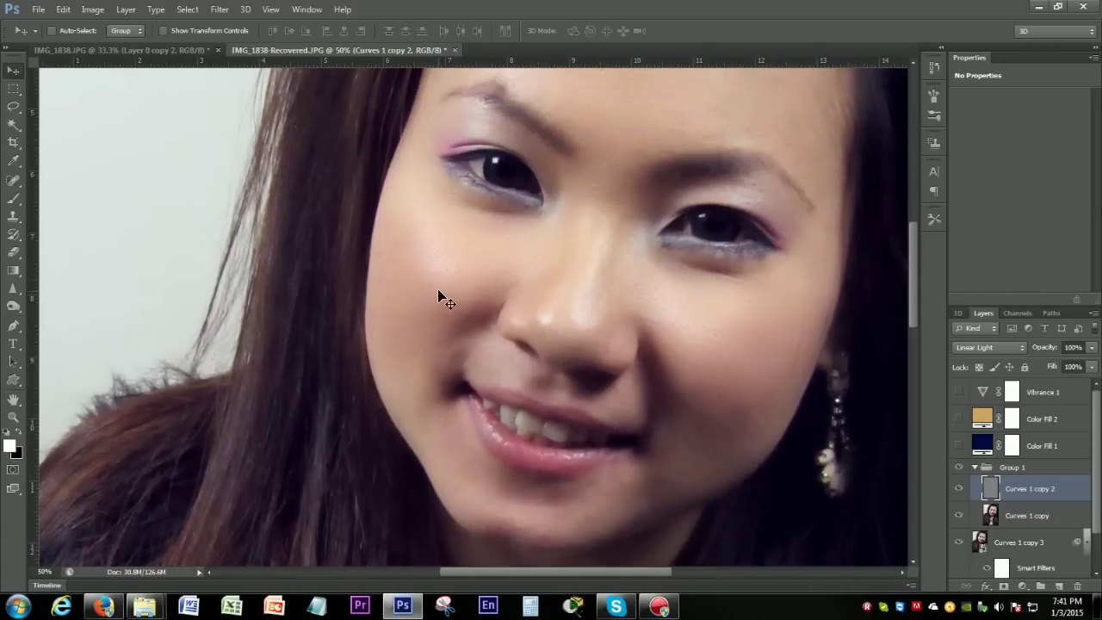
- Return to the original IMG_1838.JPG document and select Layer 0 copy
left_click(115, 48)
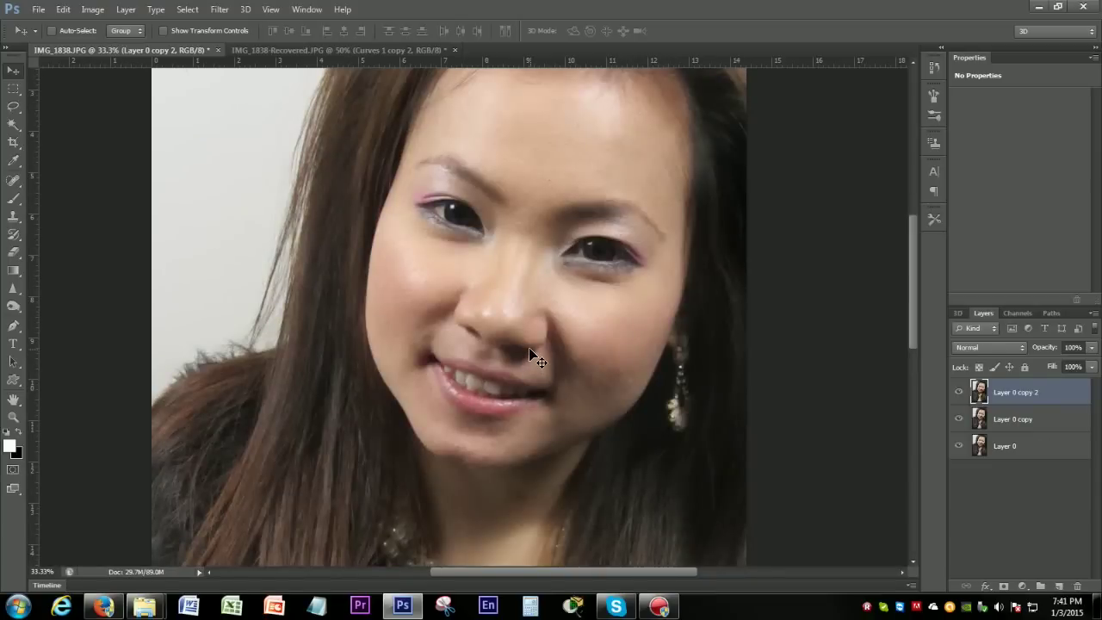
scroll(483, 259, "up", 1)
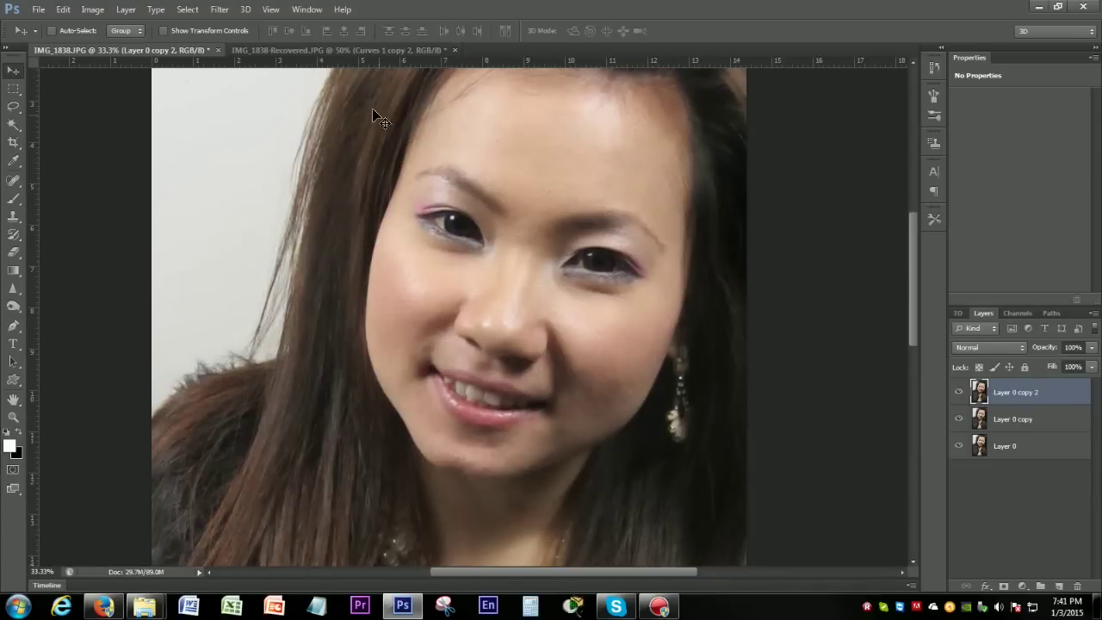
left_click(368, 52)
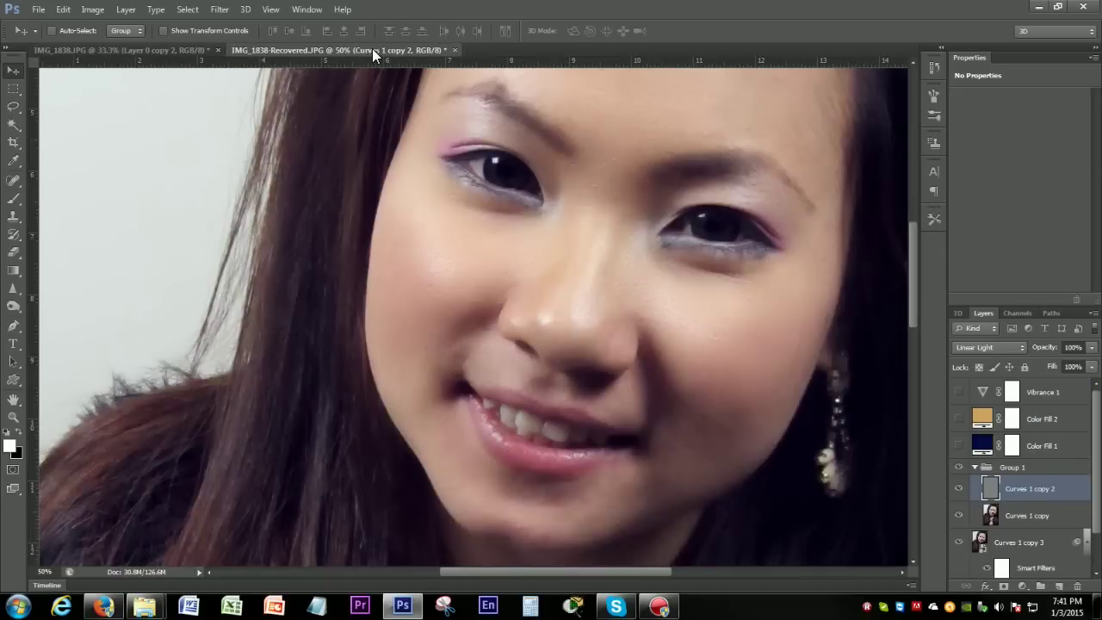
left_click(138, 49)
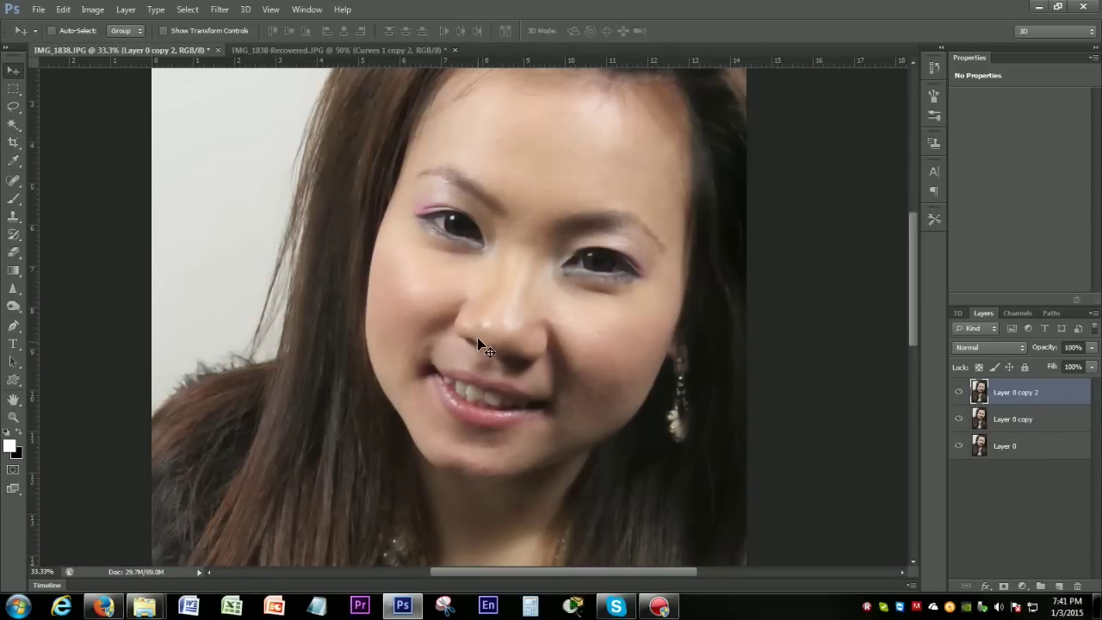
left_click(1013, 421)
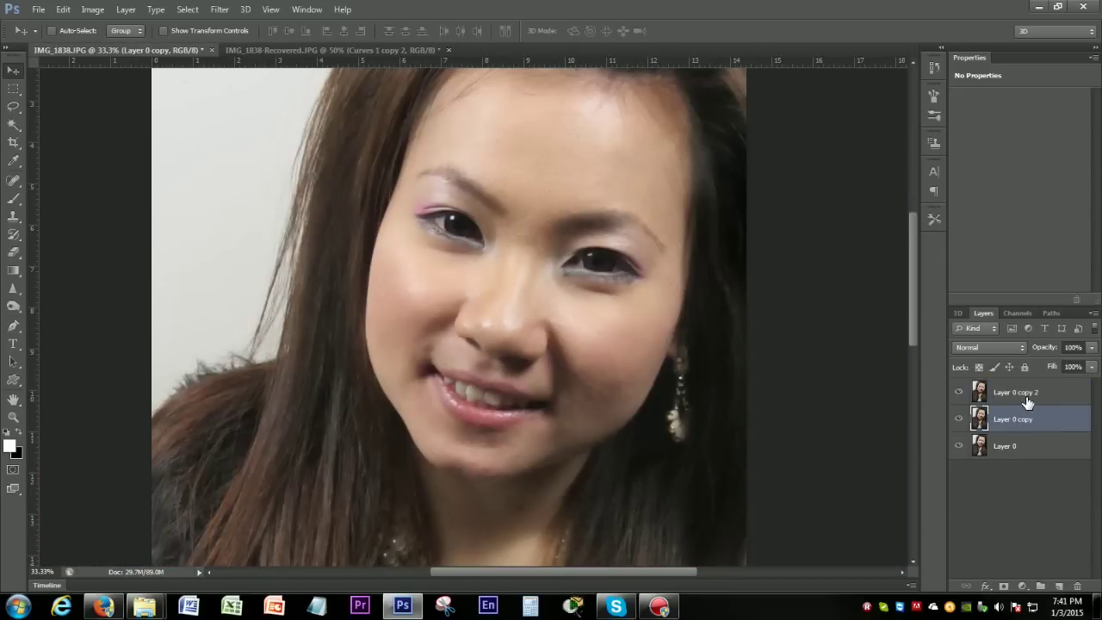
left_click(1046, 390, "shift")
- Delete the two layer copies so only Layer 0 remains
key("Delete")
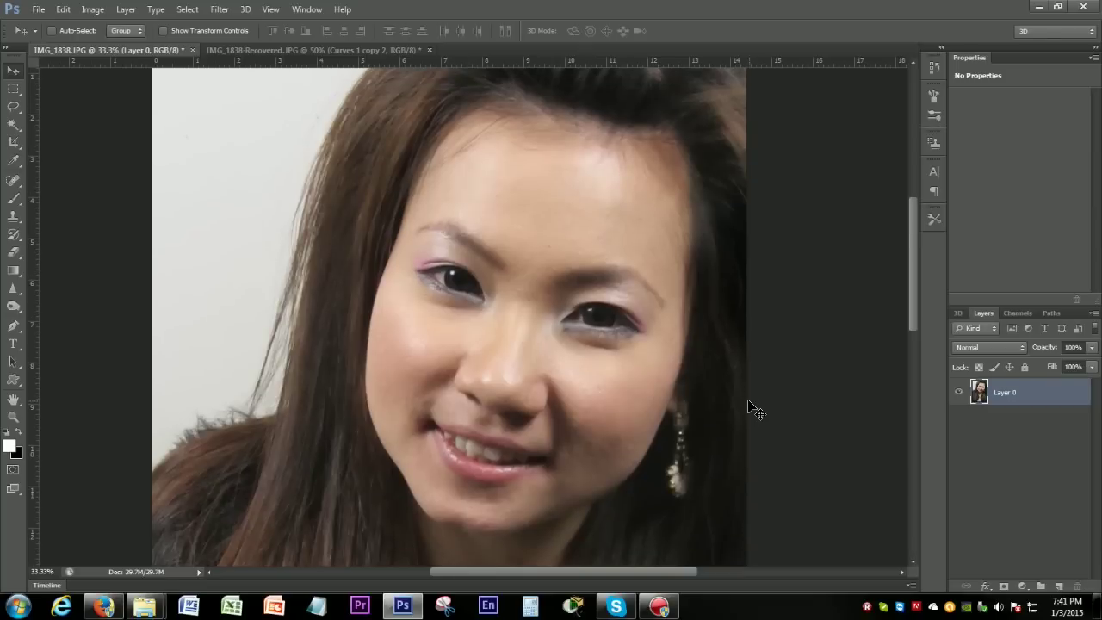
right_click(1008, 398)
left_click(1040, 442)
right_click(1001, 396)
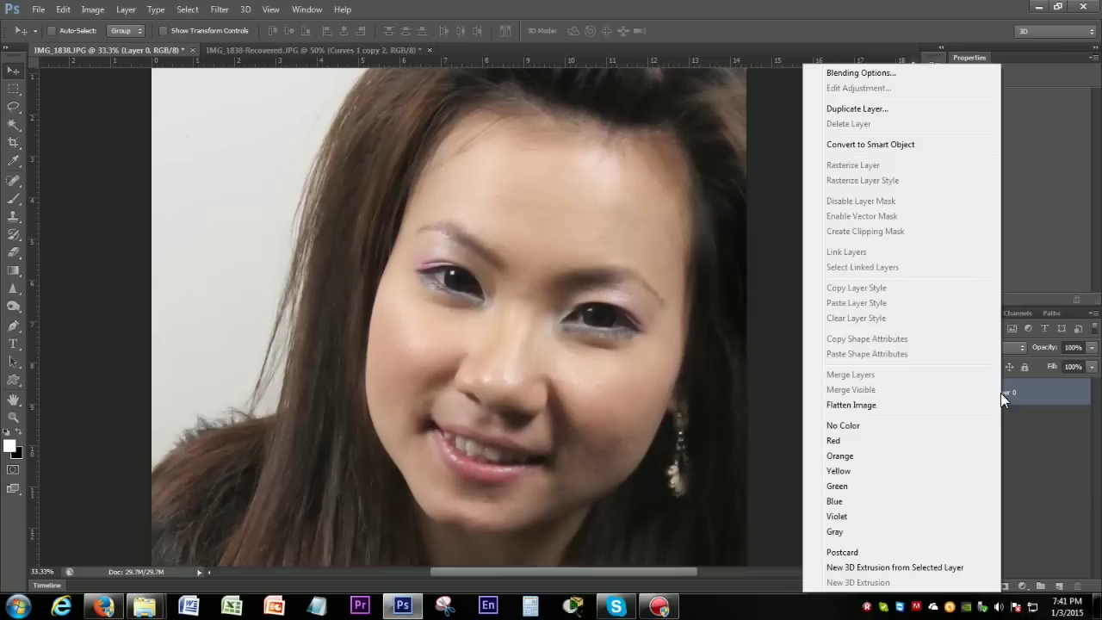
left_click(1018, 461)
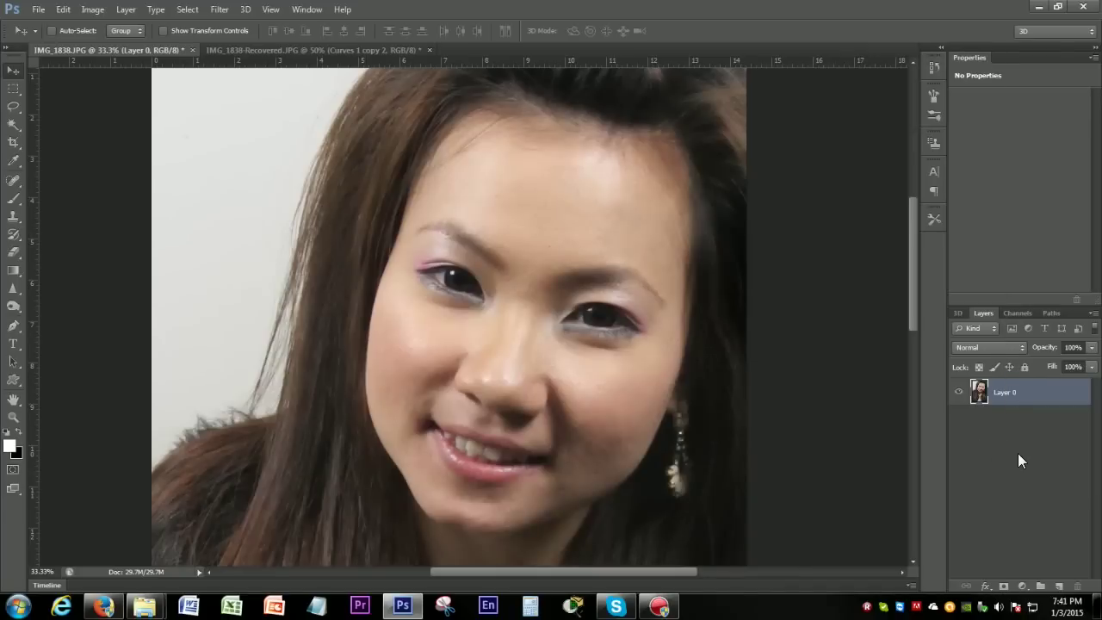
right_click(1009, 393)
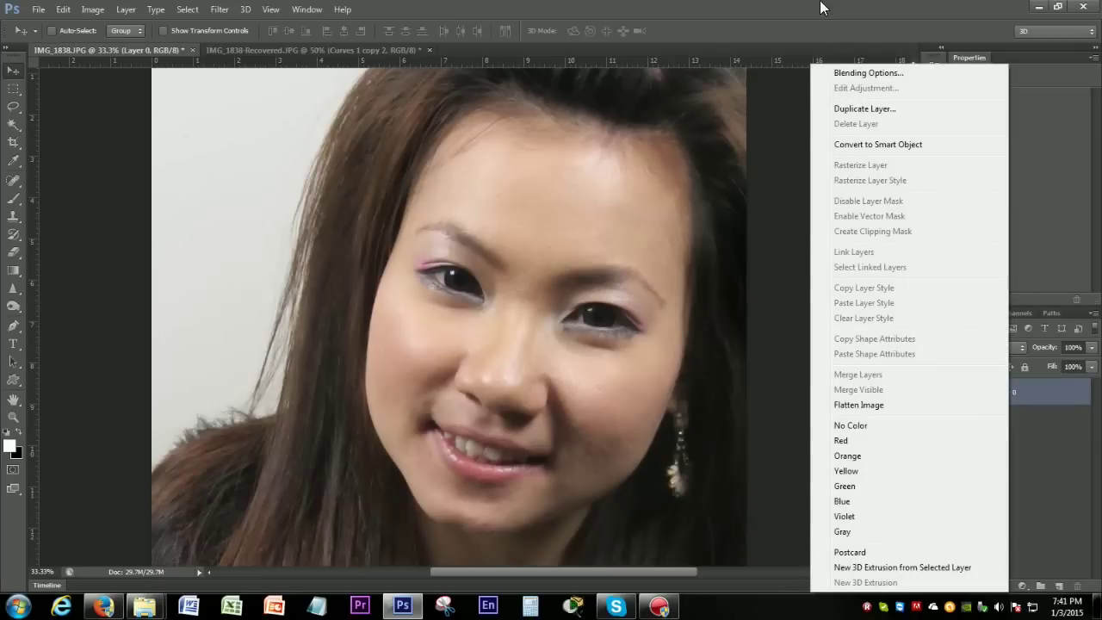
left_click(1019, 389)
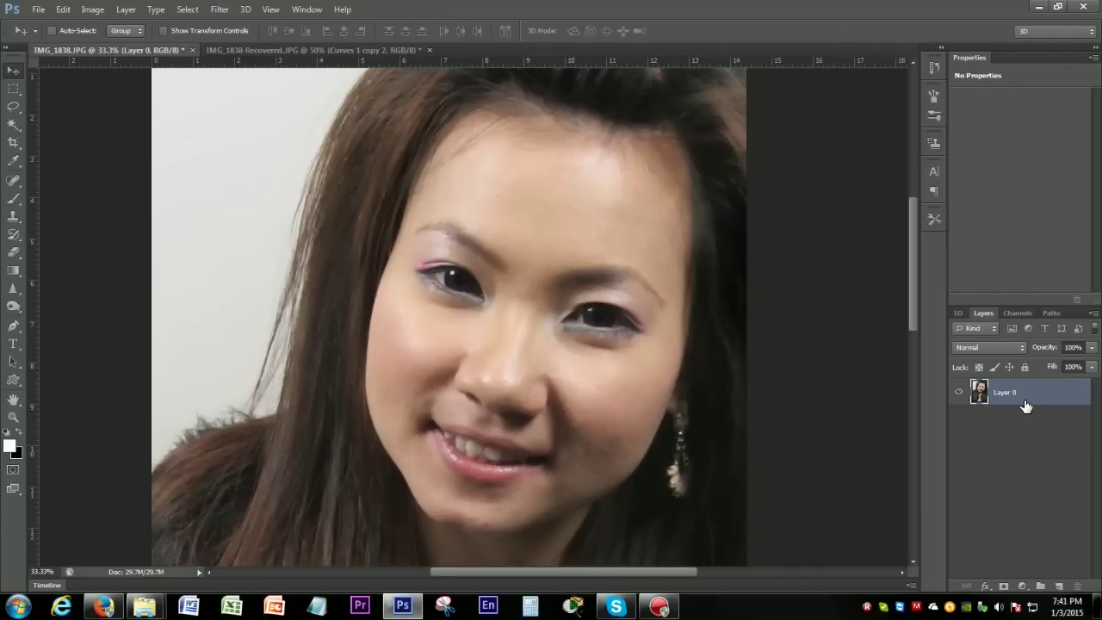
- Duplicate Layer 0 twice with Ctrl+J and select Layer 0 copy
key("ctrl+j")
key("ctrl+j")
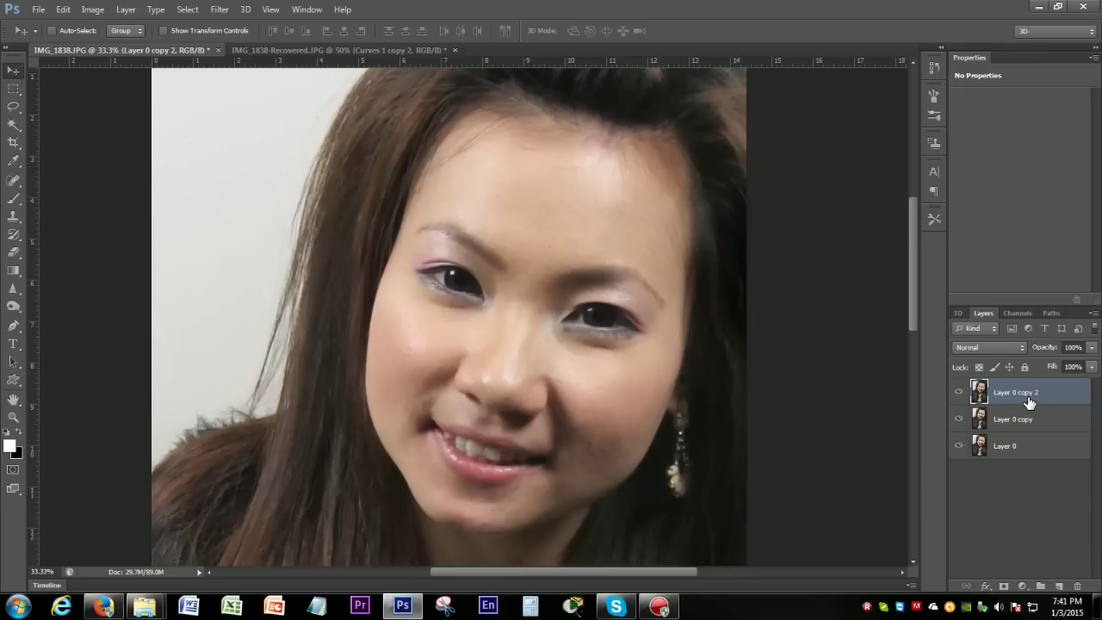
left_click(1018, 454)
left_click(1034, 412)
left_click(1033, 402)
left_click(1033, 428)
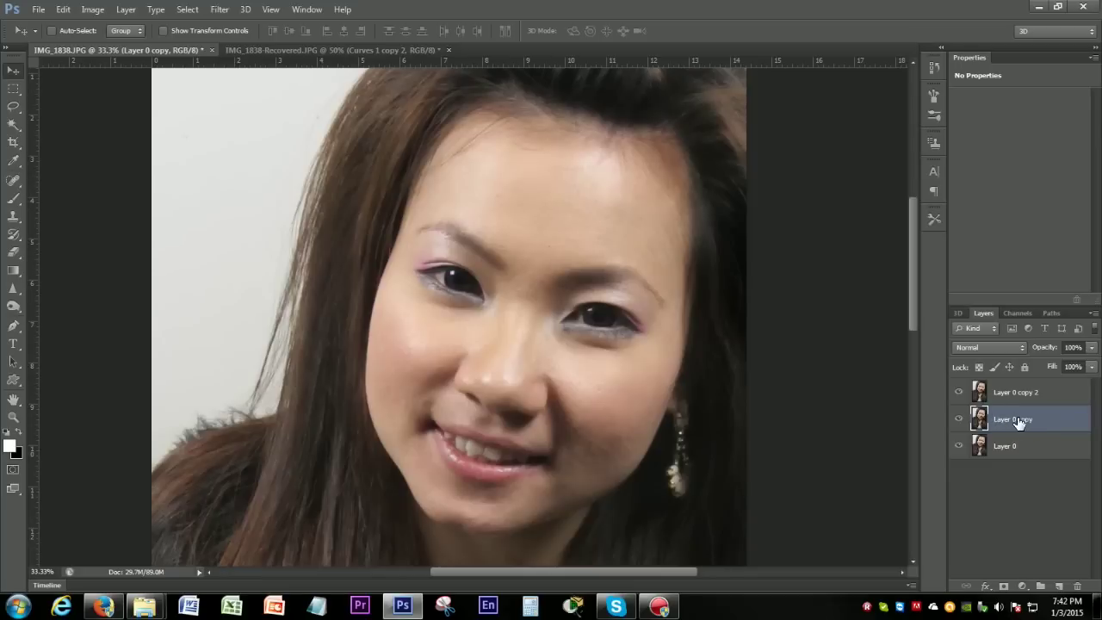
- Hide the Layer 0 copy 2 layer
left_click(221, 10)
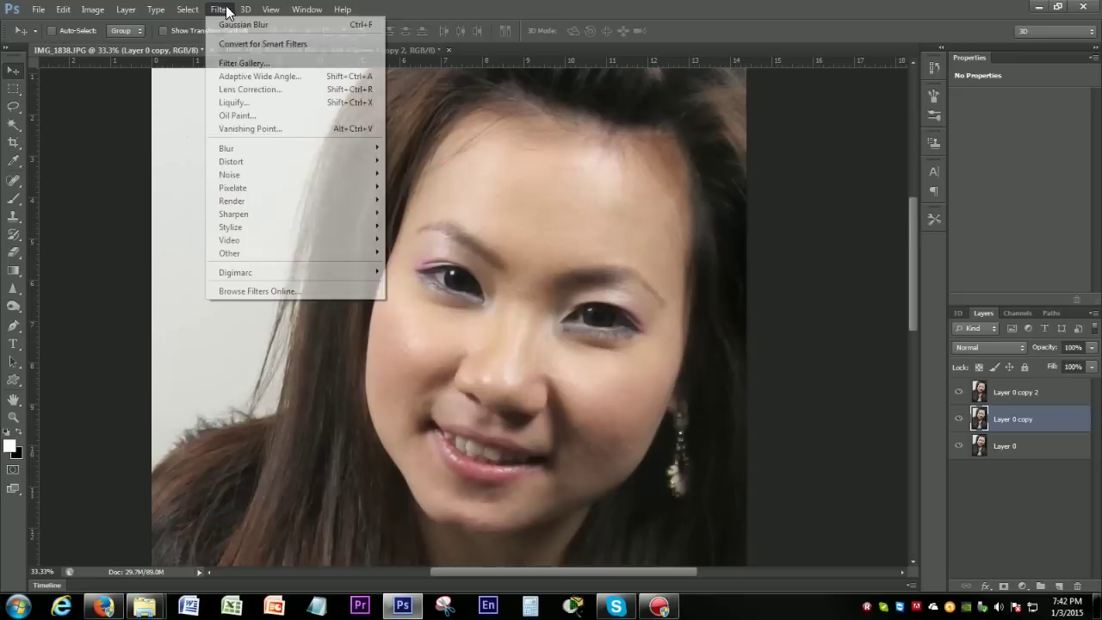
left_click(491, 141)
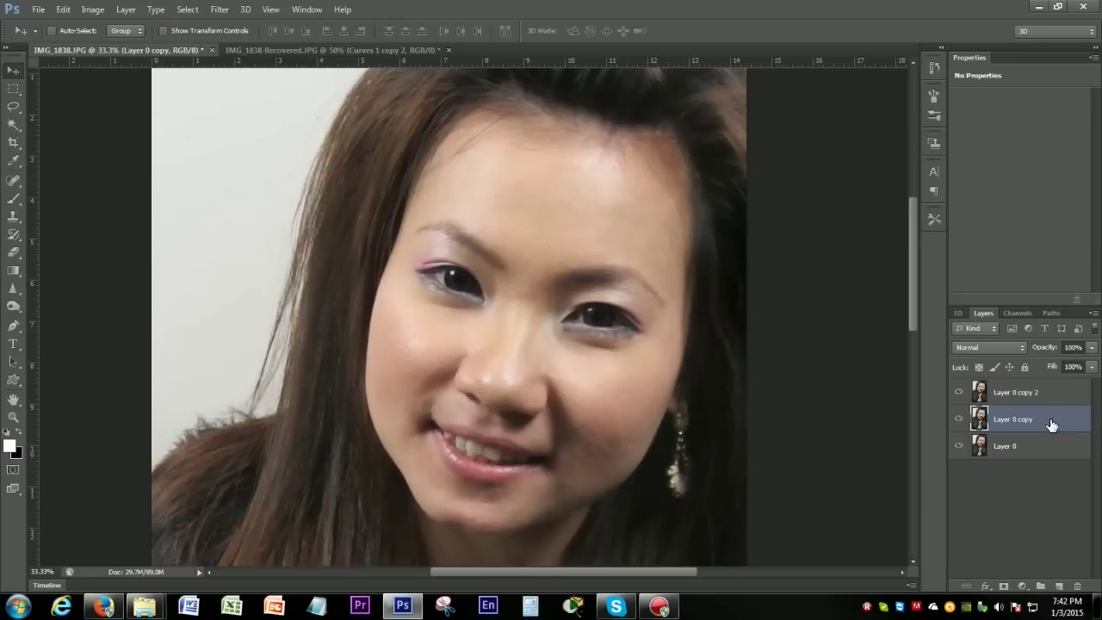
left_click(958, 392)
- Apply a Gaussian Blur with a 7.0-pixel radius to Layer 0 copy
left_click(222, 9)
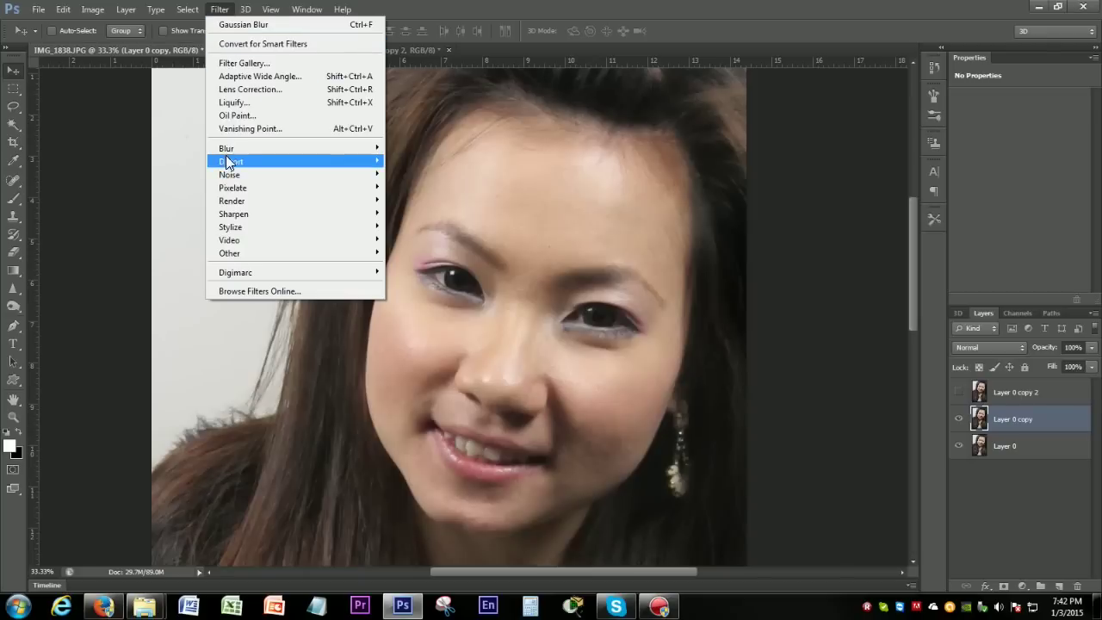
mouse_move(258, 148)
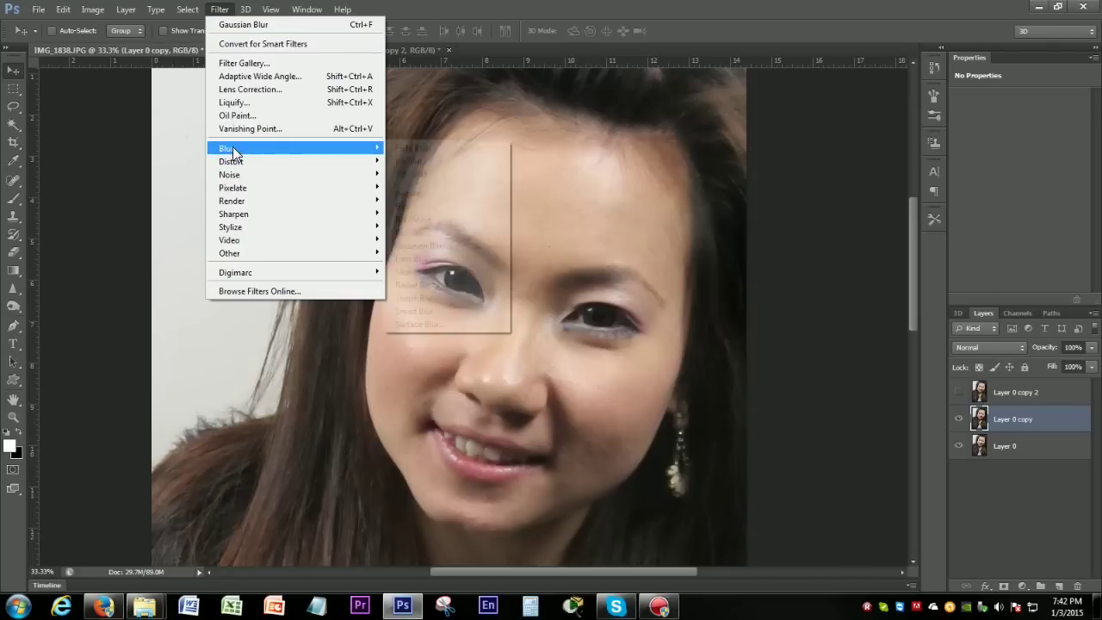
left_click(422, 247)
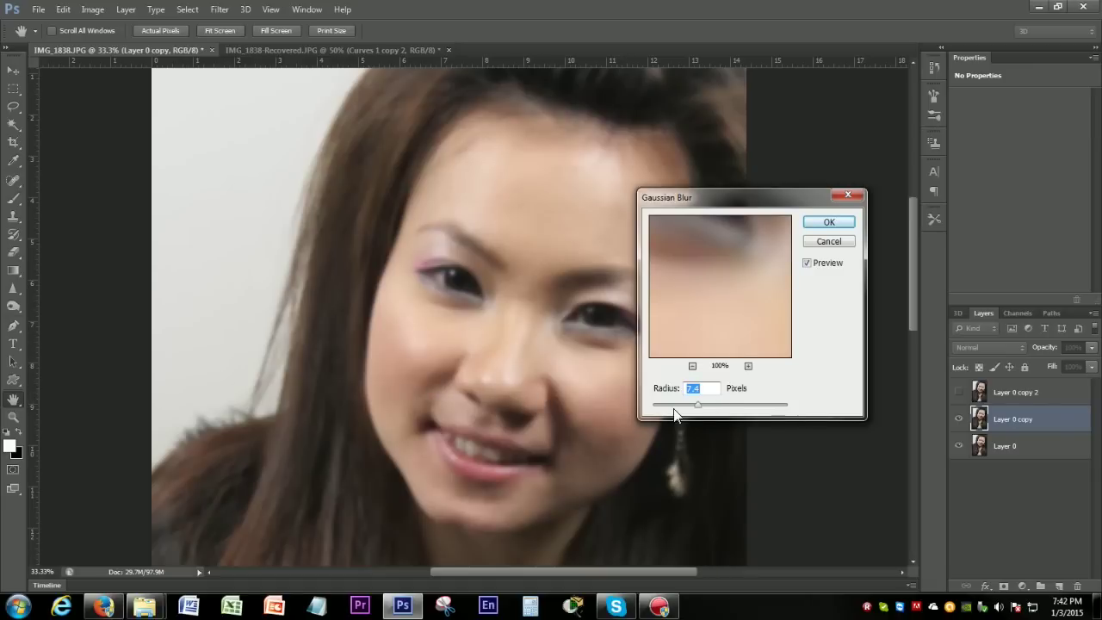
mouse_move(698, 404)
left_mouse_down()
mouse_move(773, 400)
mouse_move(697, 399)
left_mouse_up()
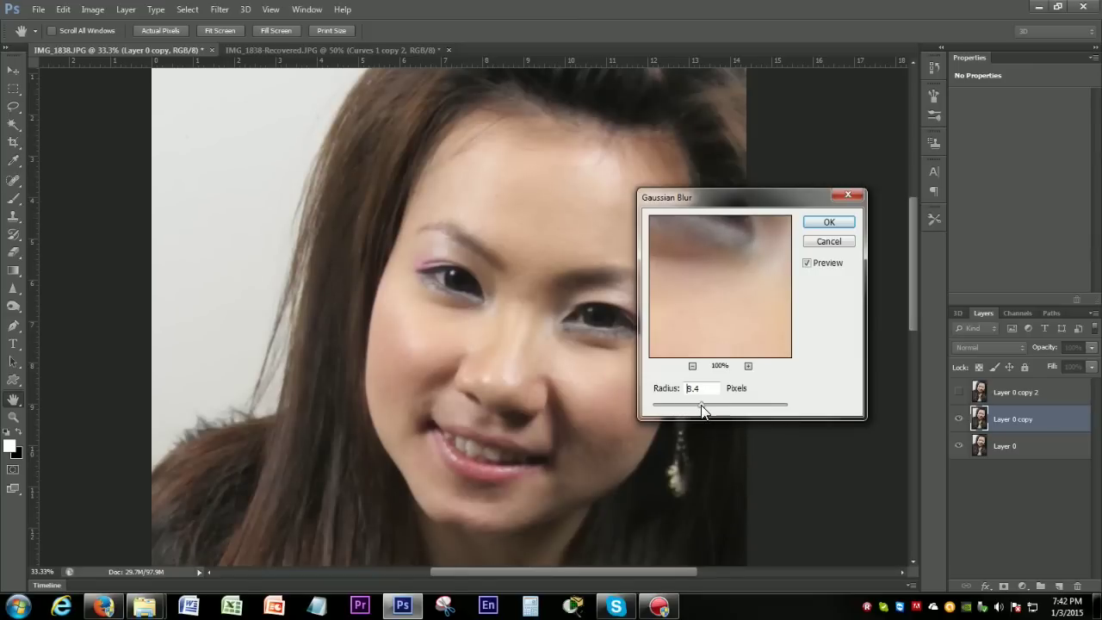
left_click_drag(702, 410, 699, 412)
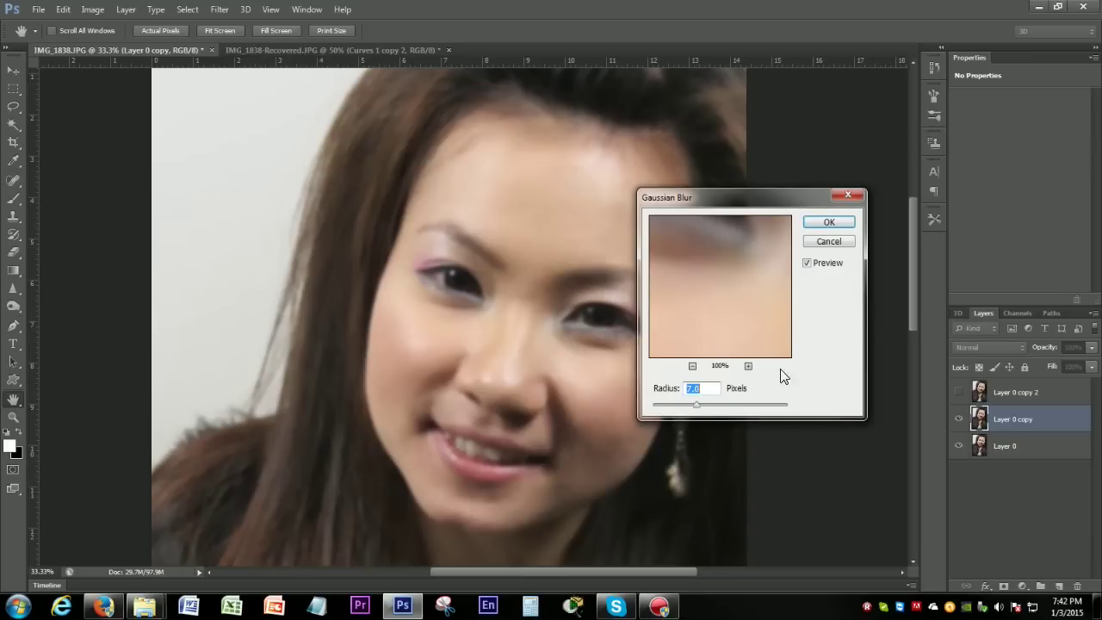
left_click(825, 223)
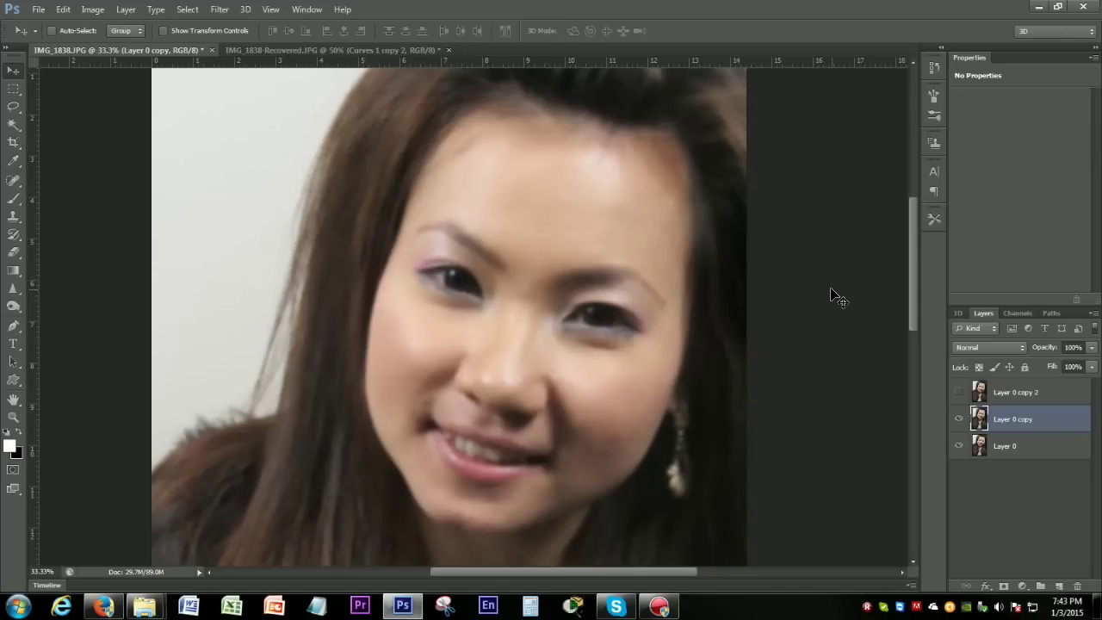
- Select Layer 0 copy 2 and make it visible again
left_click(1014, 397)
left_click(966, 393)
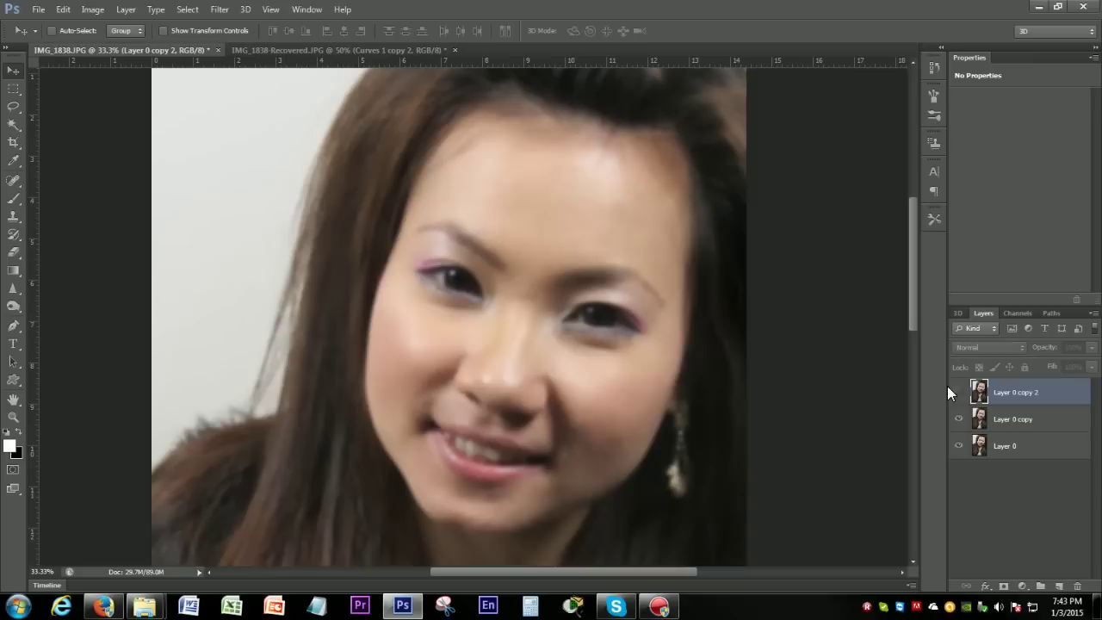
left_click(958, 393)
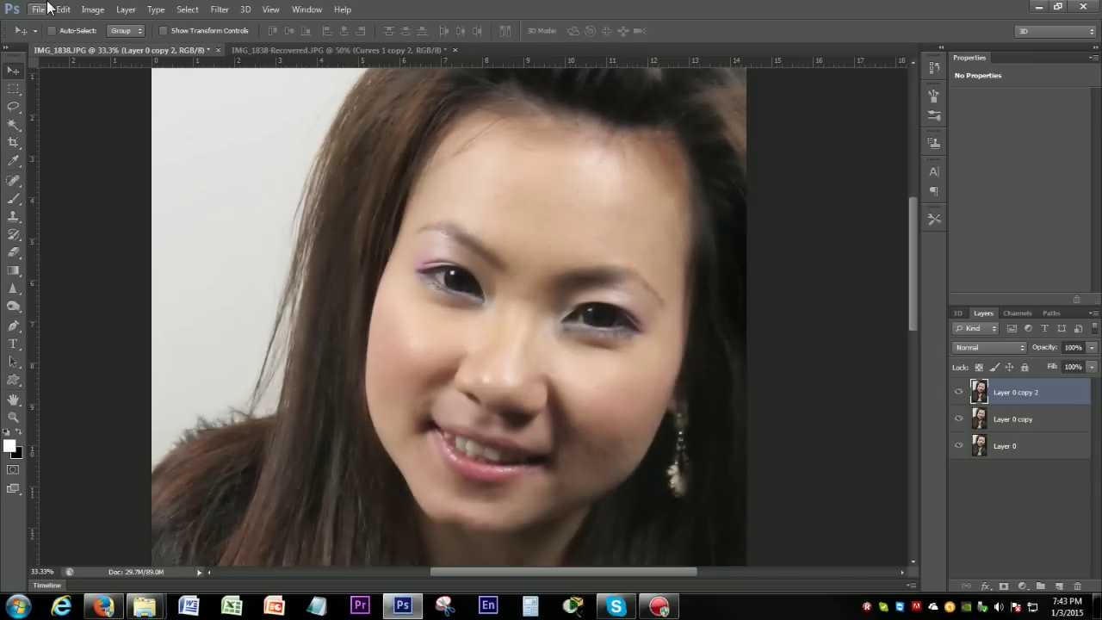
- In Image > Apply Image, set the source layer to Layer 0 copy
left_click(97, 13)
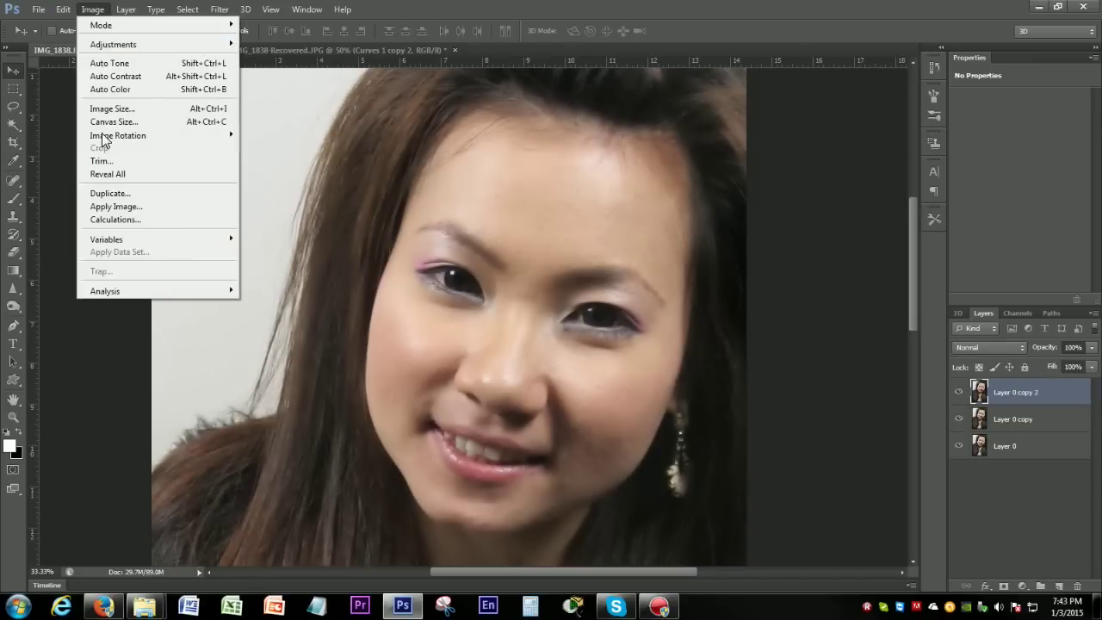
left_click(120, 205)
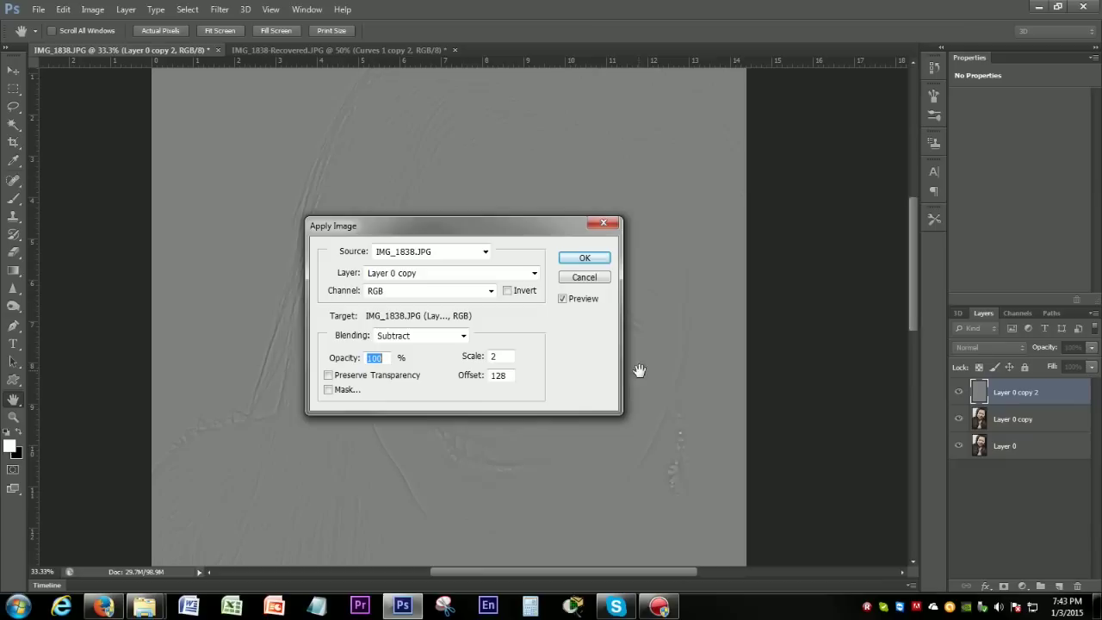
left_click(443, 273)
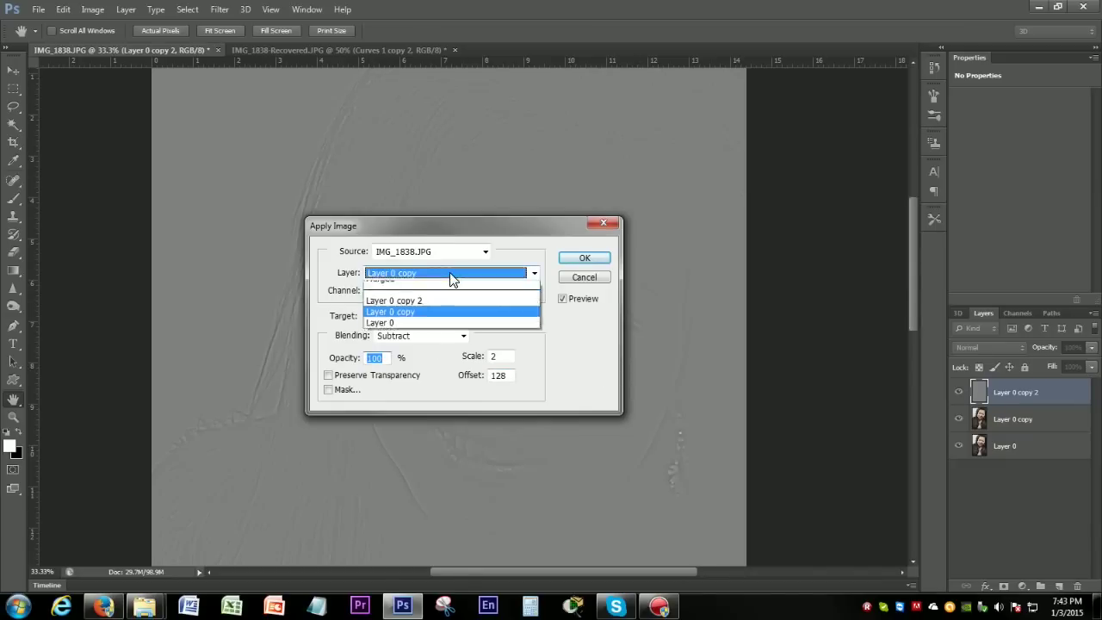
left_click(369, 273)
left_click(402, 275)
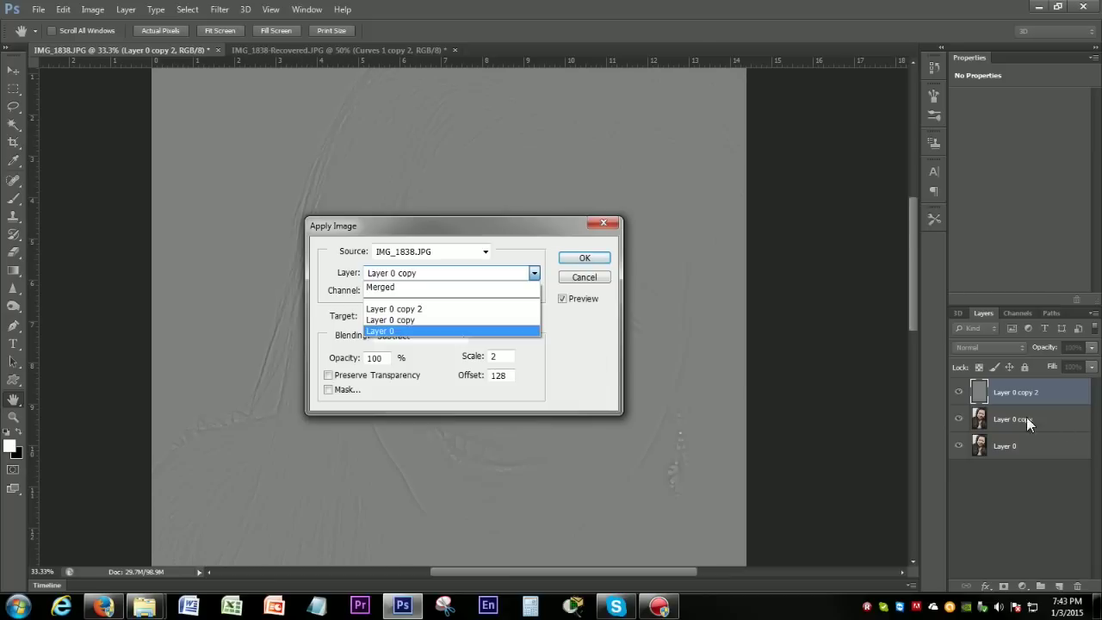
left_click(422, 308)
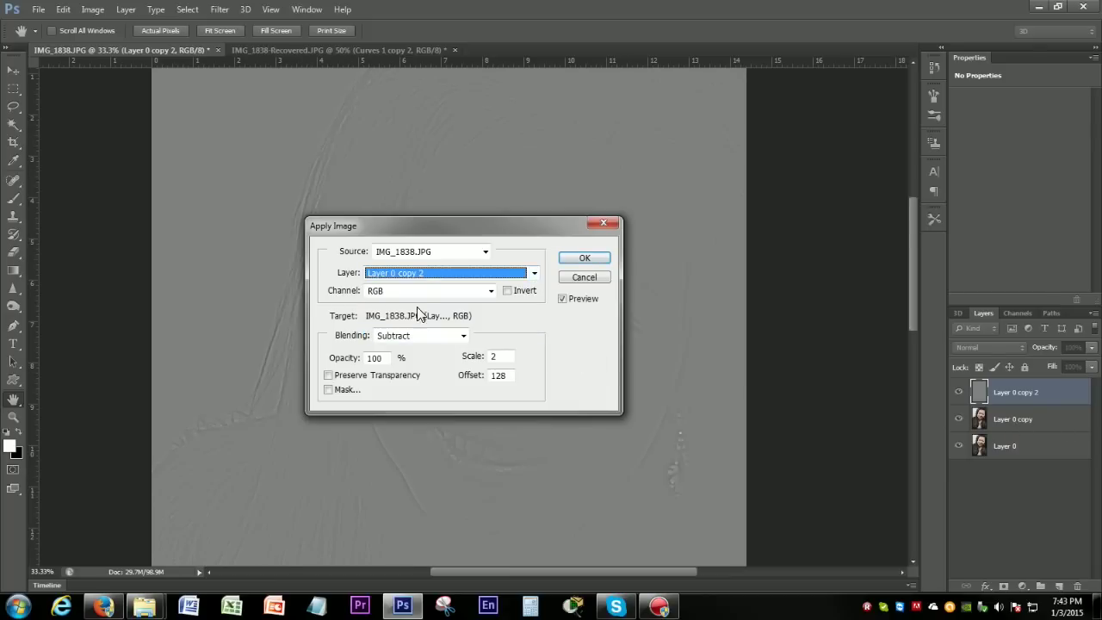
left_click(424, 274)
left_click(426, 320)
- Set Apply Image blending to Subtract with Scale 2 and Offset 128
left_click(463, 337)
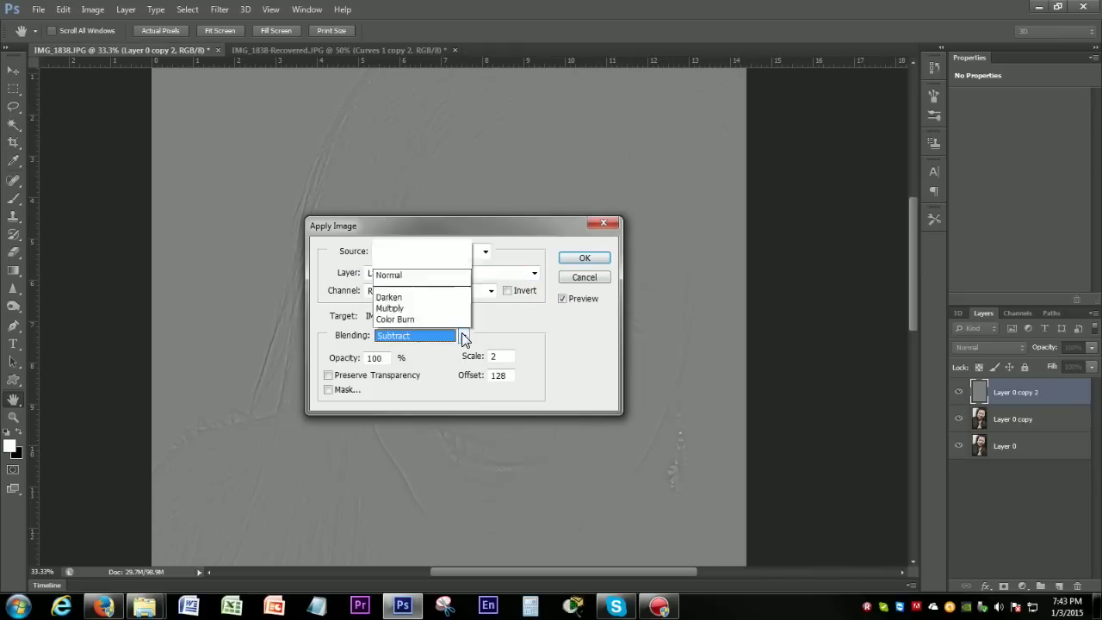
left_click(388, 341)
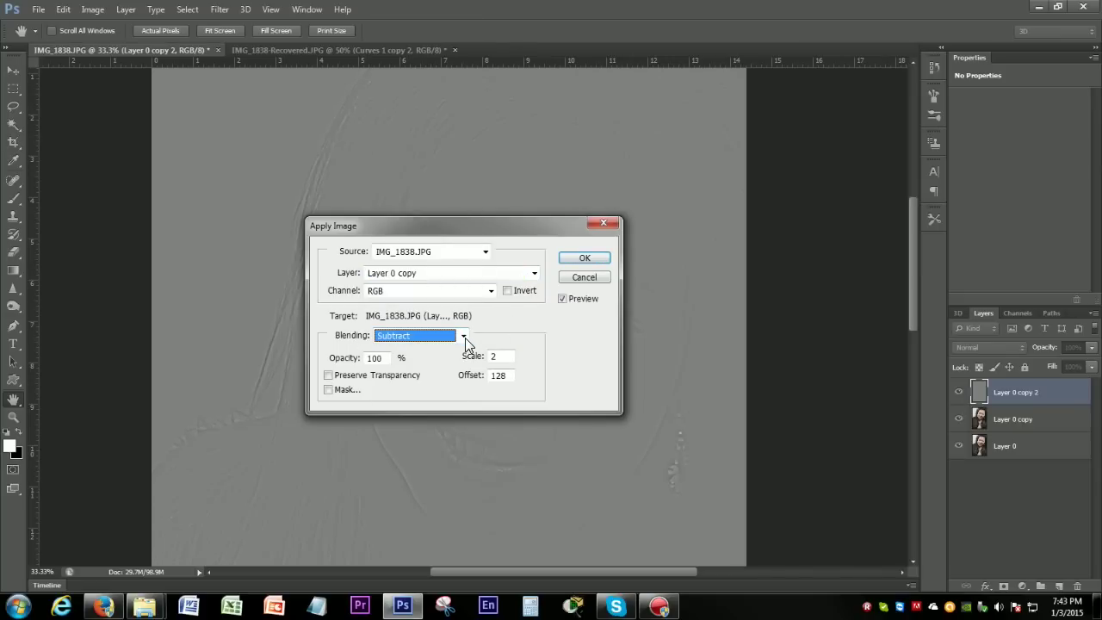
left_click(465, 340)
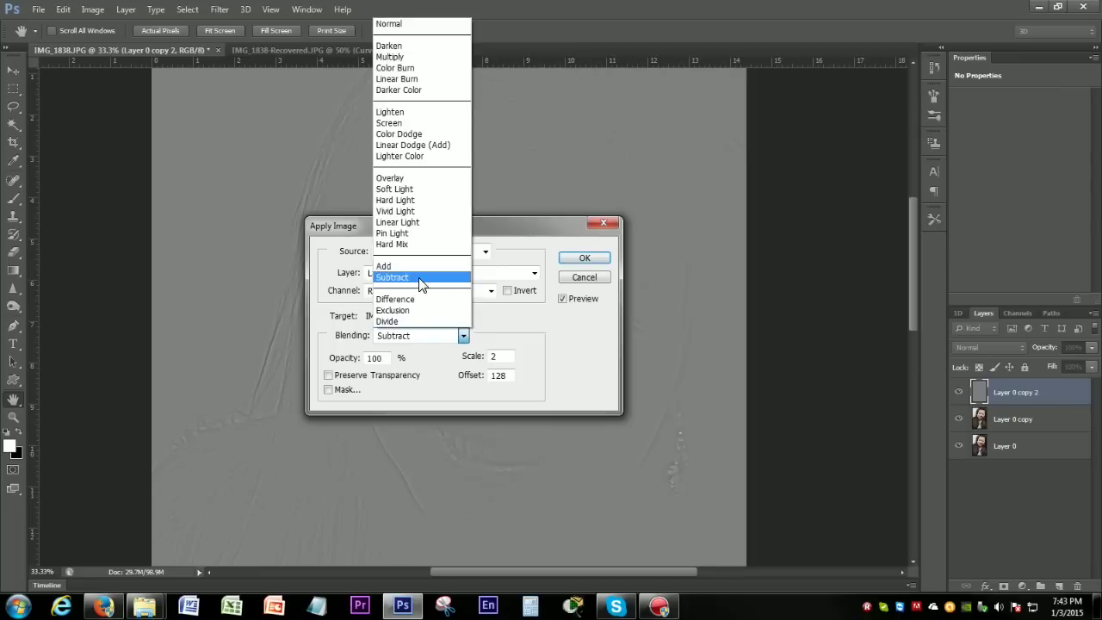
left_click(420, 279)
key("Tab")
left_click(506, 355)
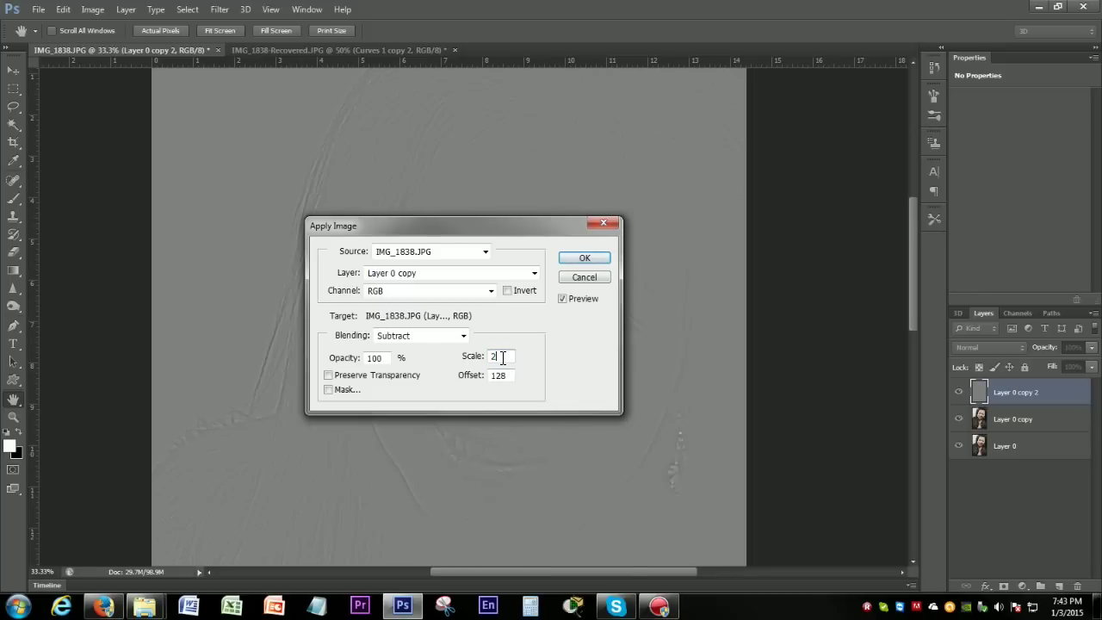
left_click_drag(506, 379, 455, 381)
- Confirm Apply Image and set Layer 0 copy 2's blend mode to Linear Light
left_click(595, 261)
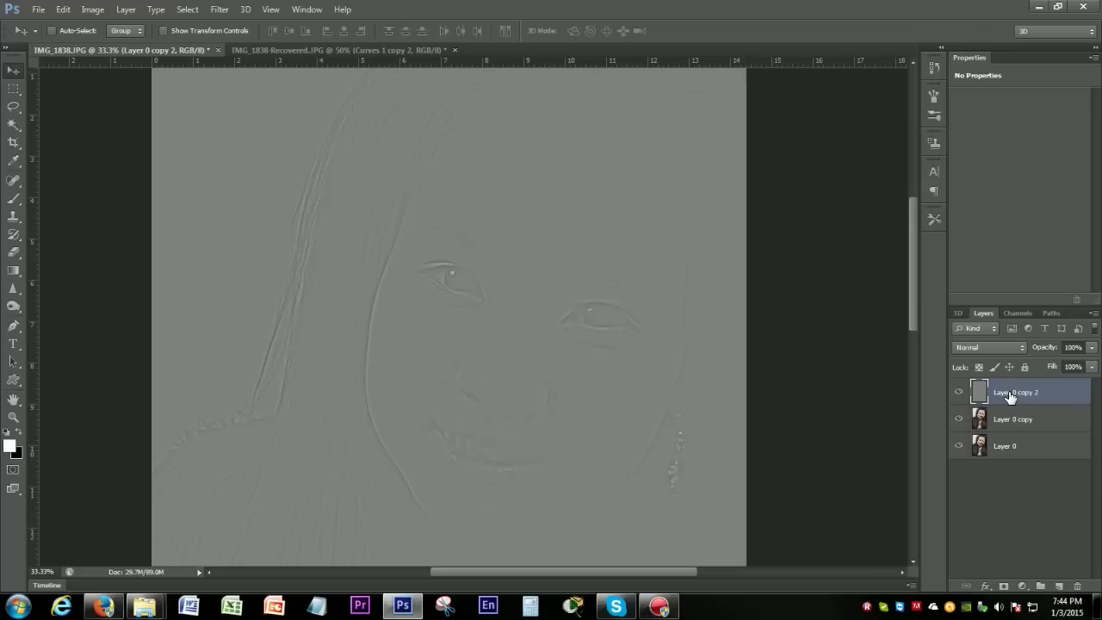
left_click(997, 346)
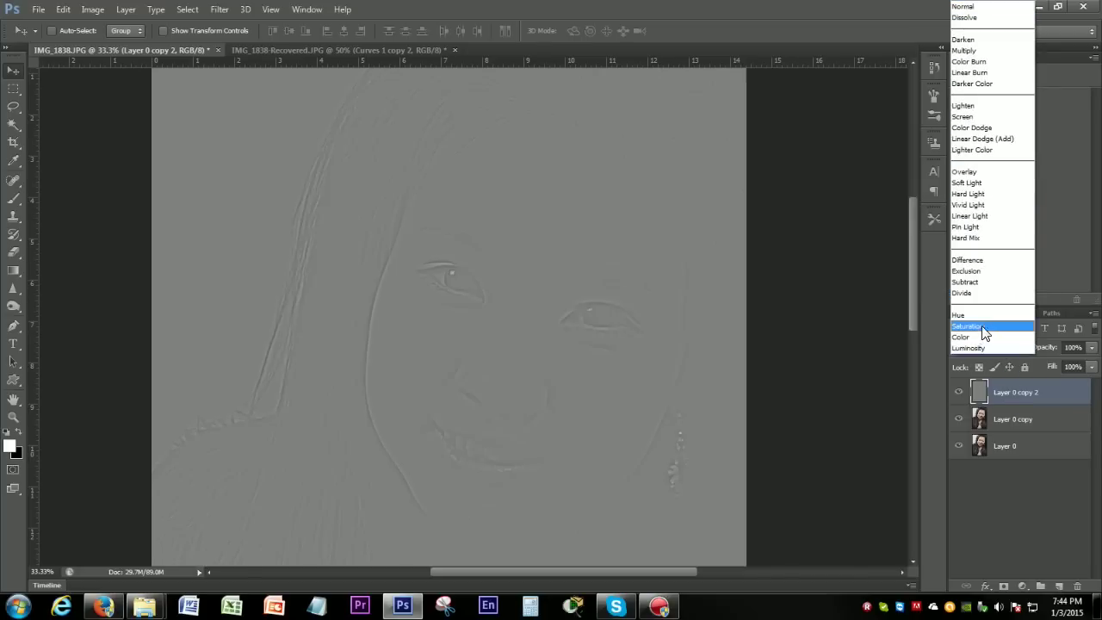
left_click(990, 224)
- Group both layer copies into Group 1 and select Layer 0 copy inside it
left_click(1027, 507)
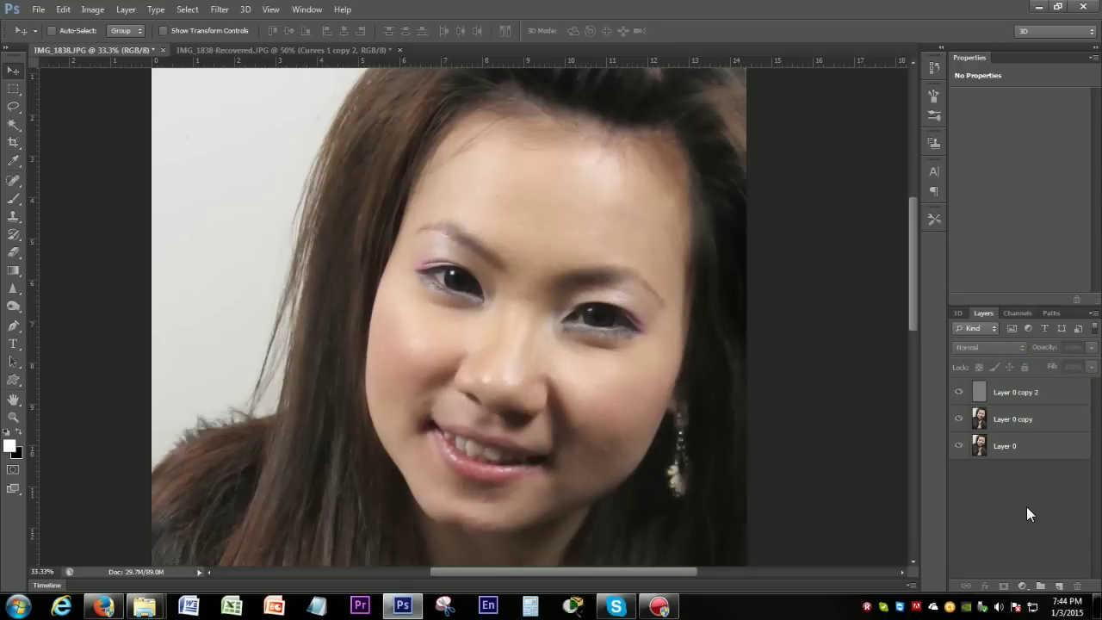
left_click(1037, 422)
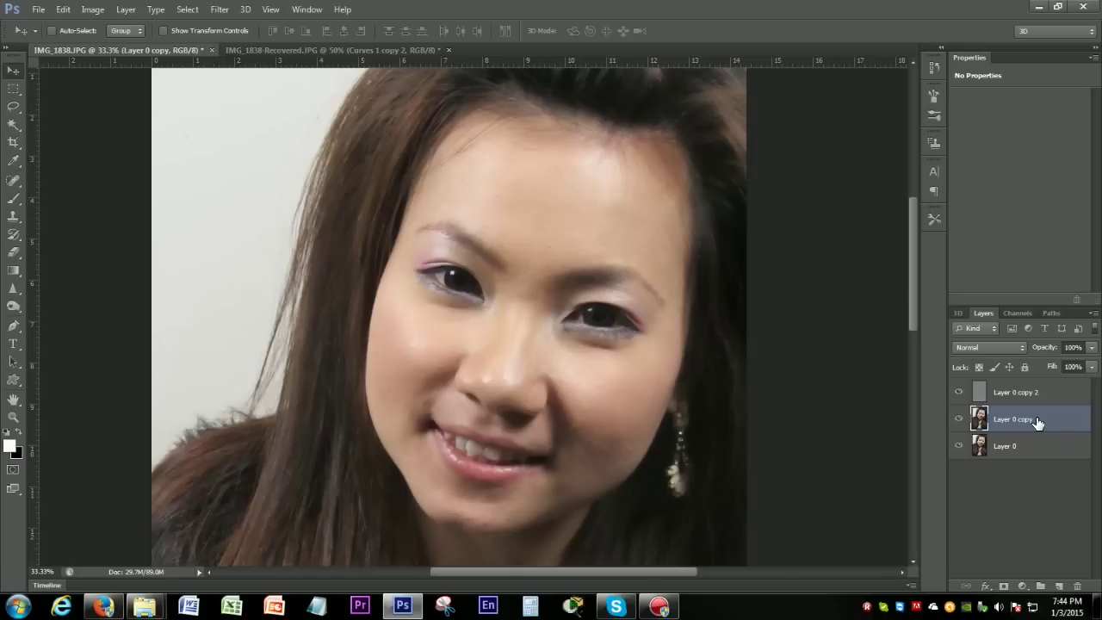
left_click(1056, 400, "shift")
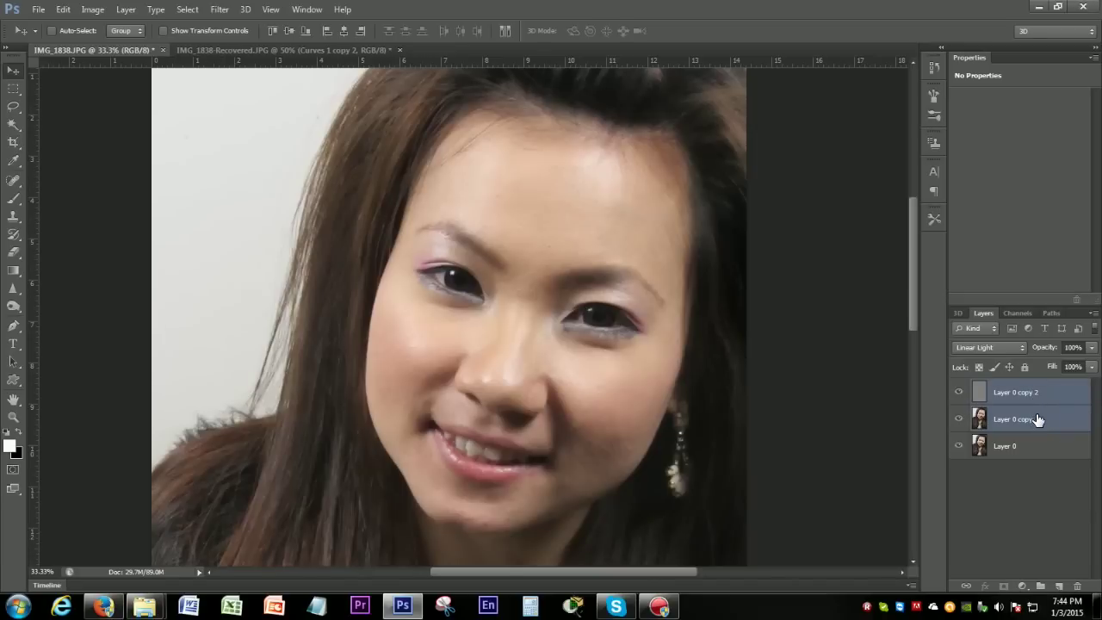
left_click(1066, 401)
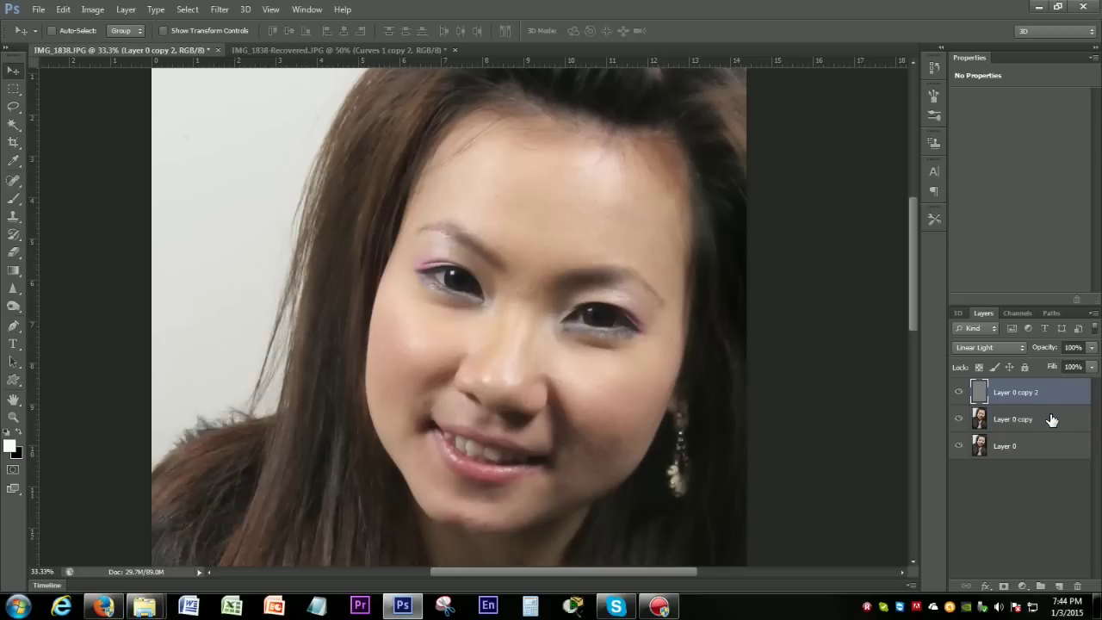
left_click(1051, 420, "shift")
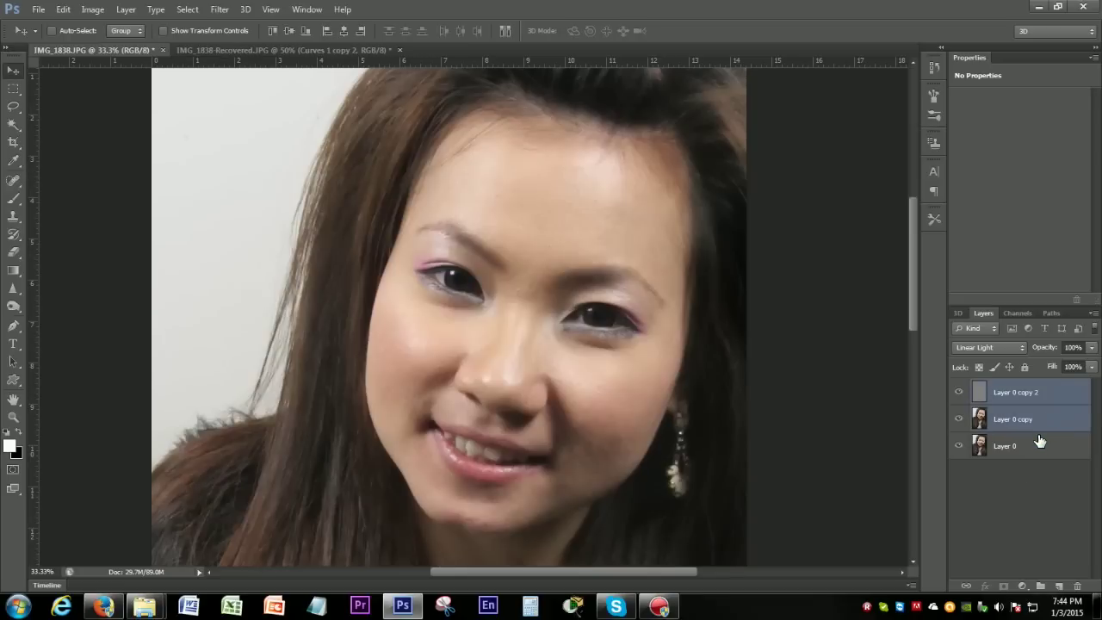
key("ctrl+g")
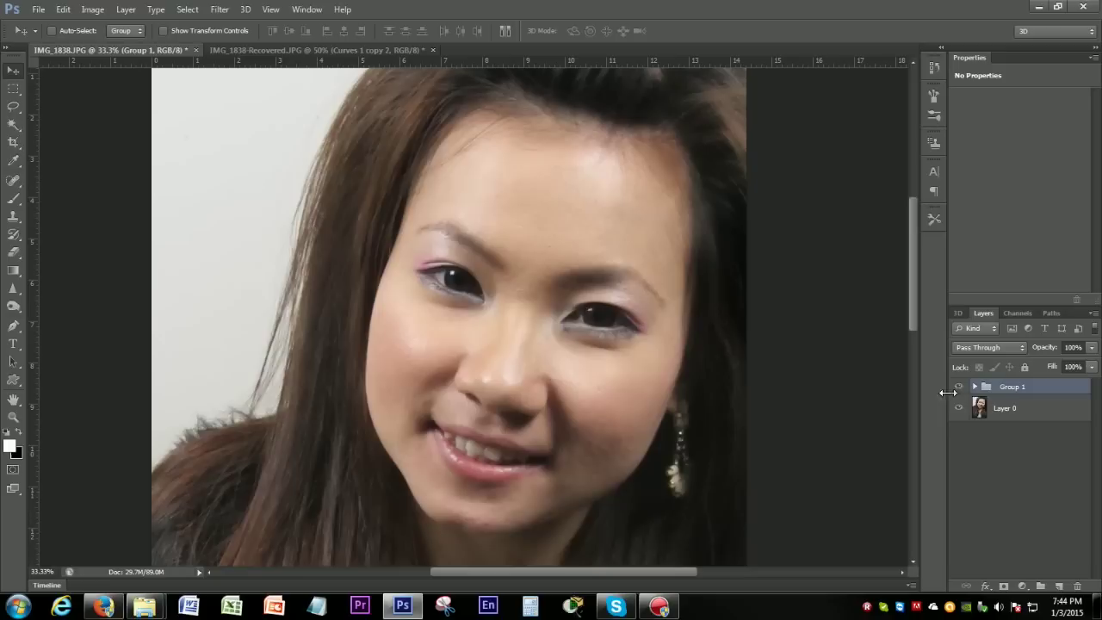
left_click(976, 388)
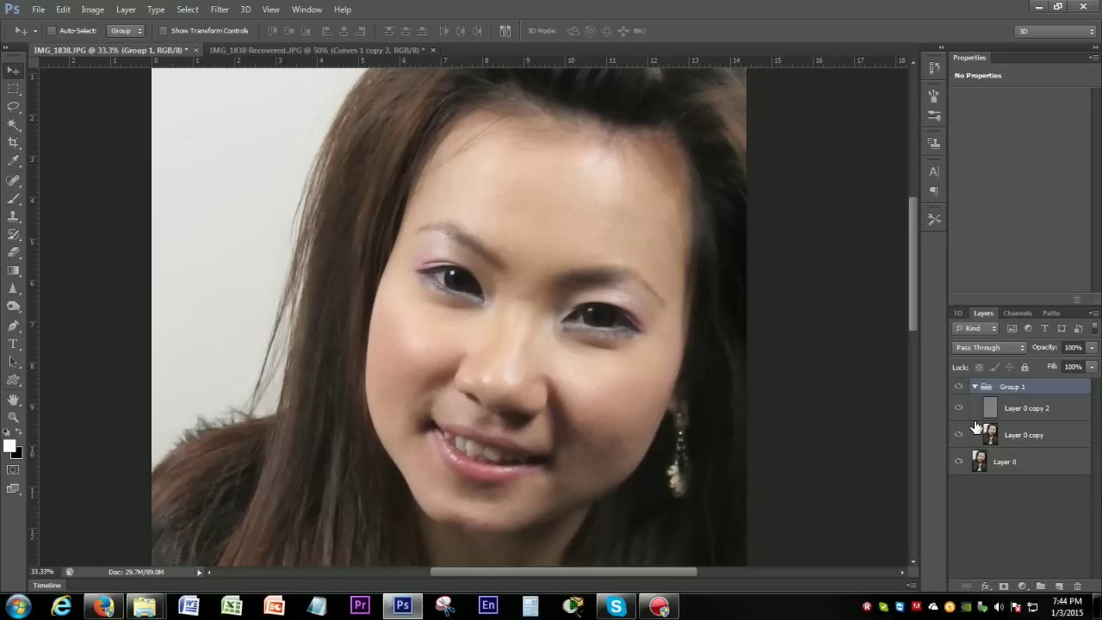
left_click(1015, 435)
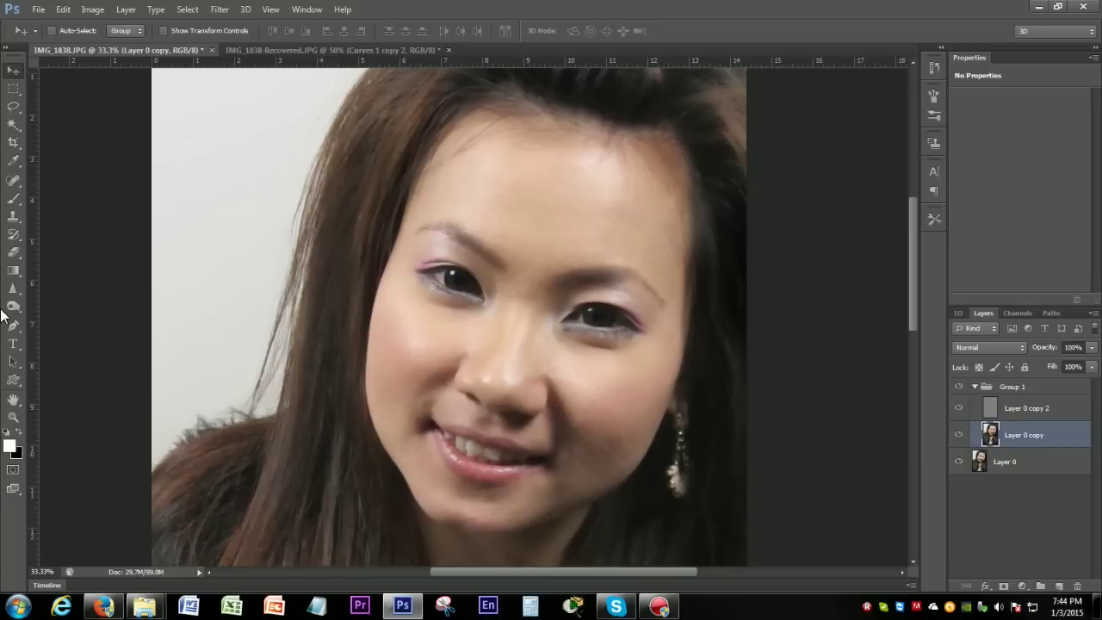
left_click(12, 109)
- At 50% zoom, lasso a 35 px feathered cheek patch and preview it in Quick Mask
right_click(12, 109)
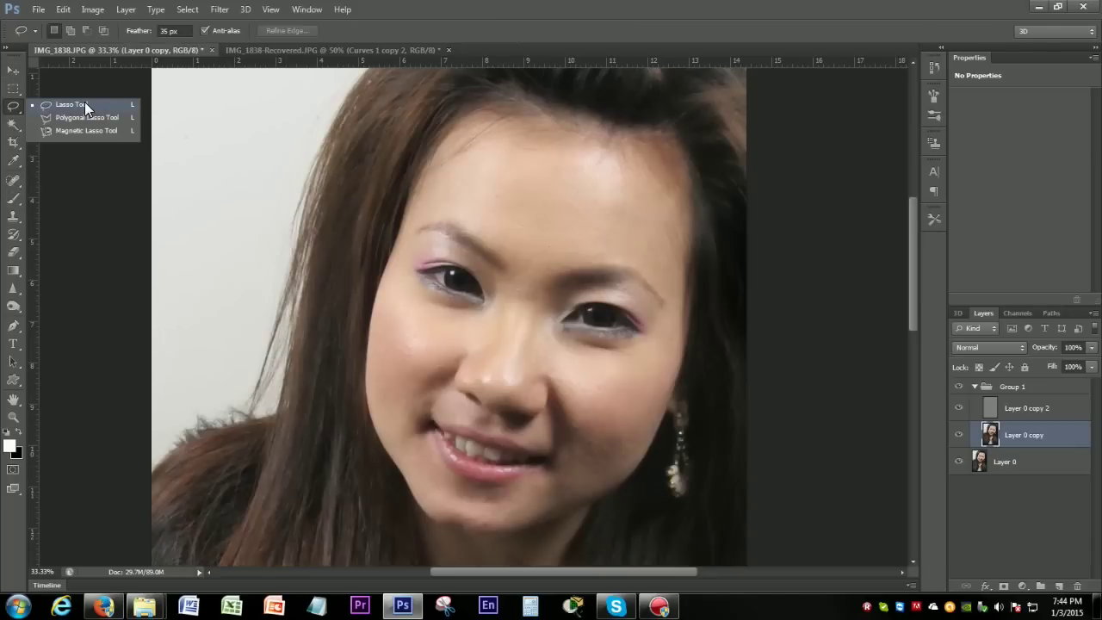
left_click(12, 107)
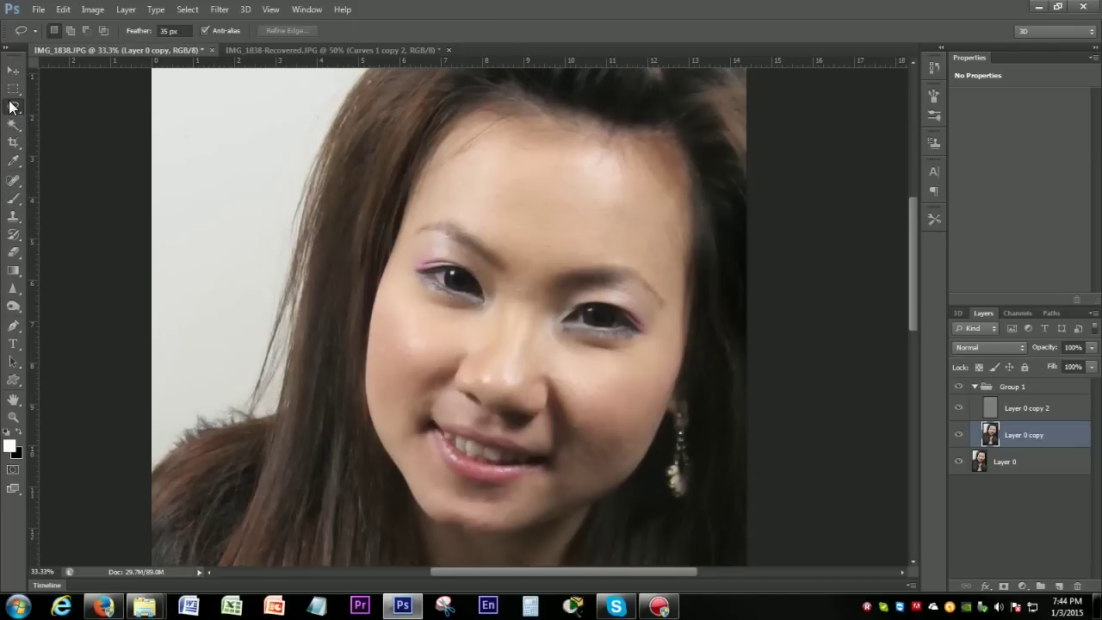
scroll(544, 348, "down", 2)
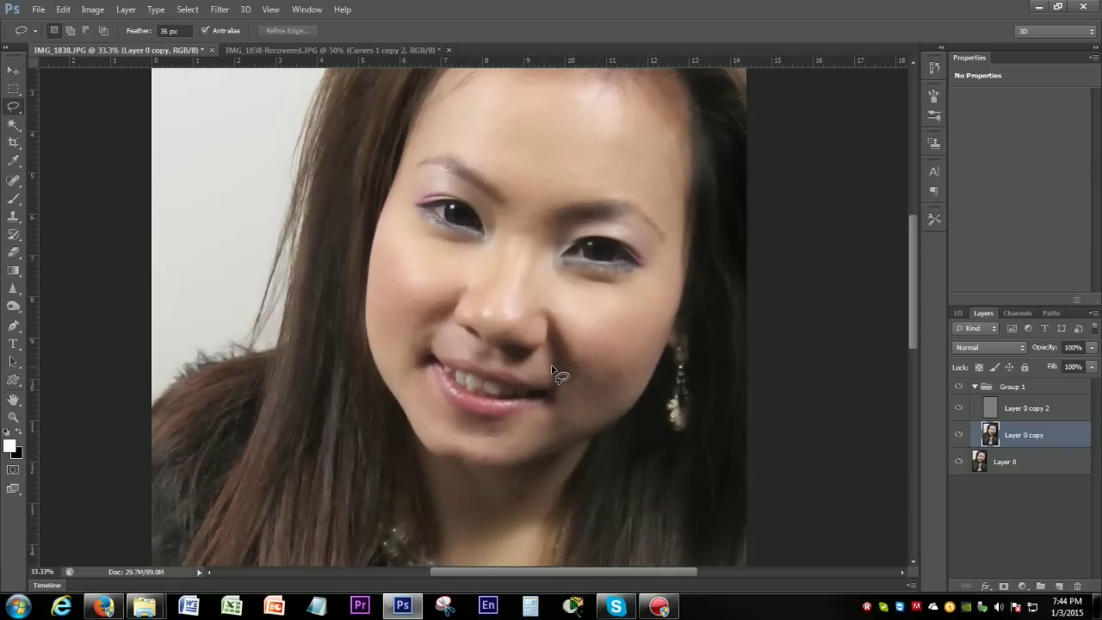
key("ctrl+plus")
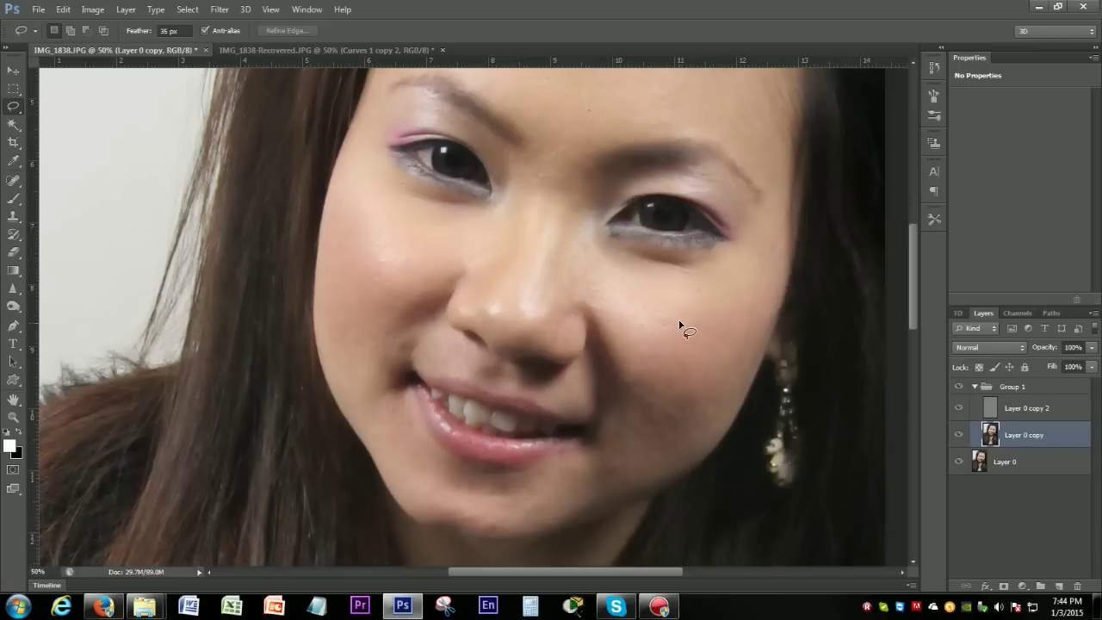
mouse_move(684, 323)
left_mouse_down()
mouse_move(649, 362)
mouse_move(638, 409)
mouse_move(721, 359)
mouse_move(698, 327)
left_mouse_up()
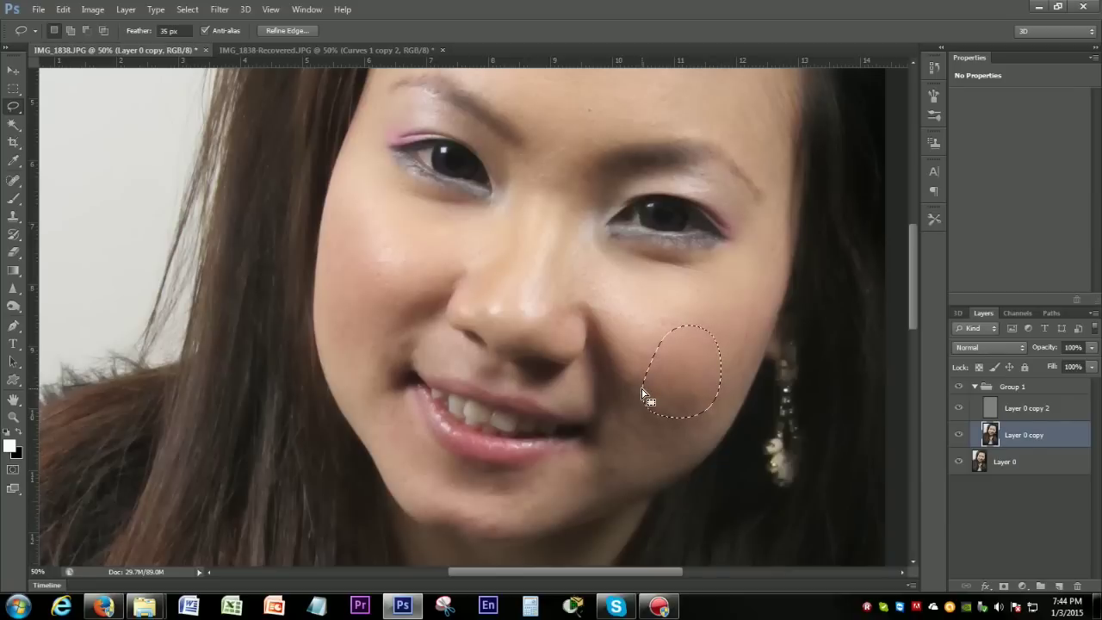
key("q")
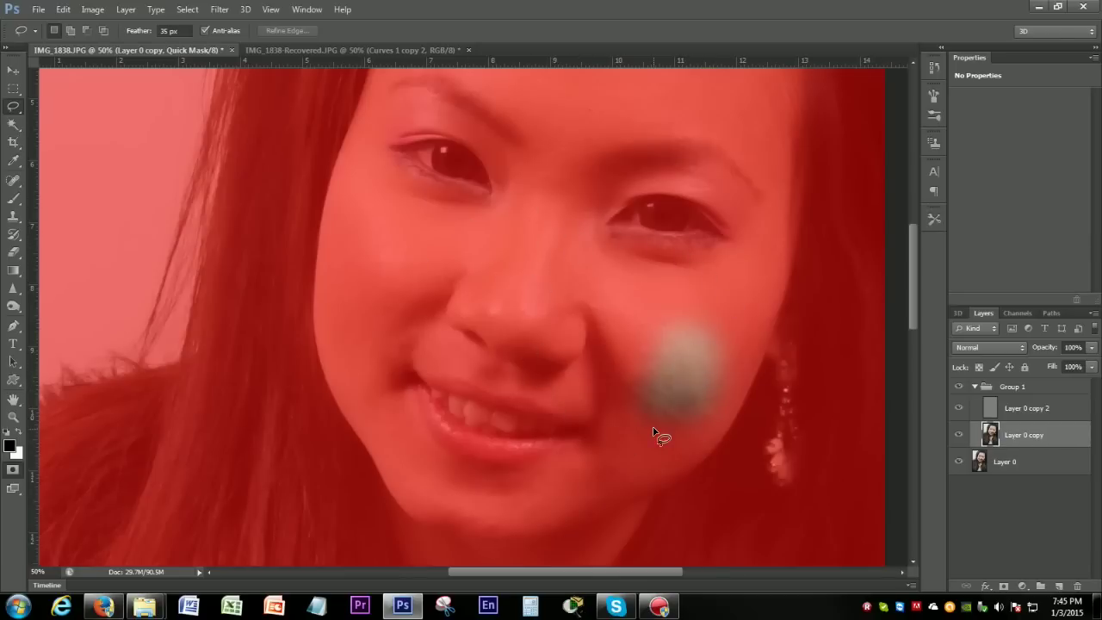
- Try a 10 px feather on several cheek outlines, previewing in Quick Mask, then deselect
key("q")
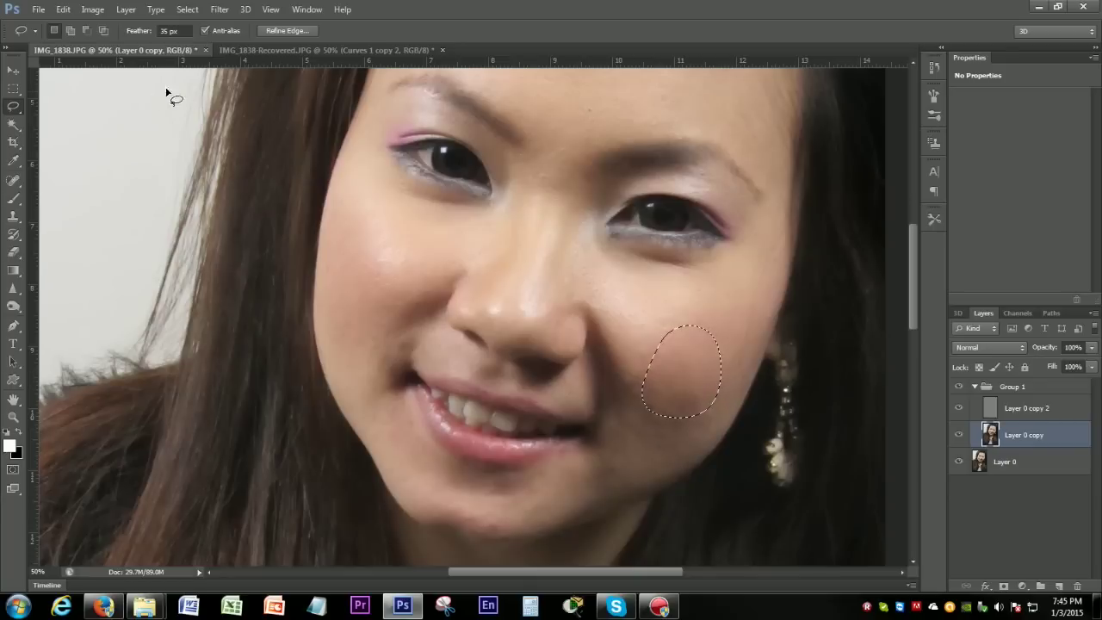
left_click(178, 32)
type("10")
key("Return")
key("q")
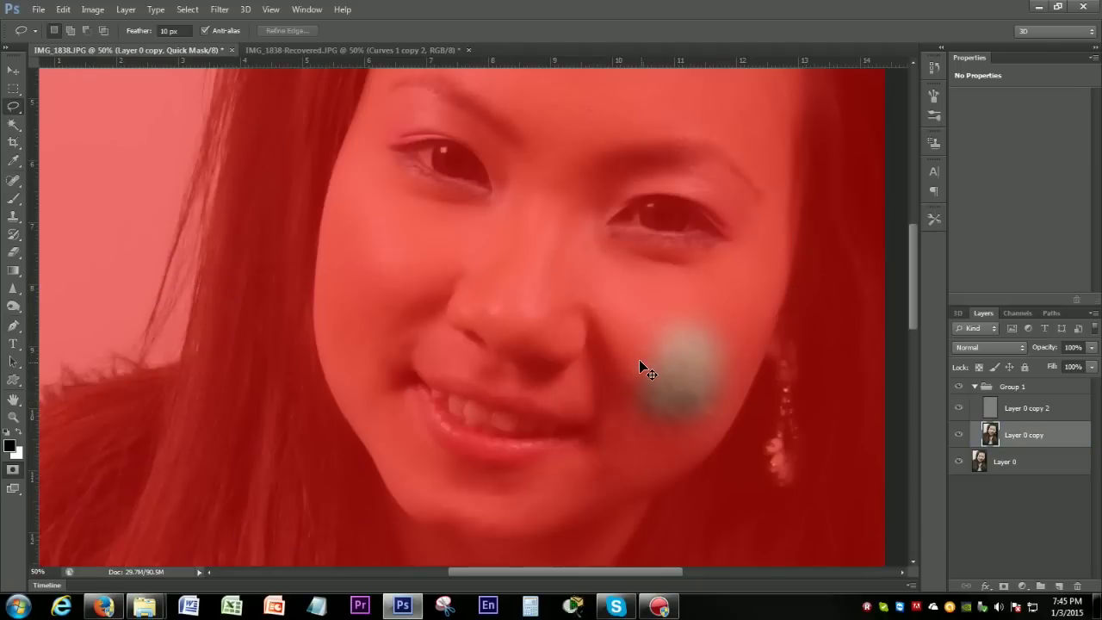
key("q")
left_click(677, 376)
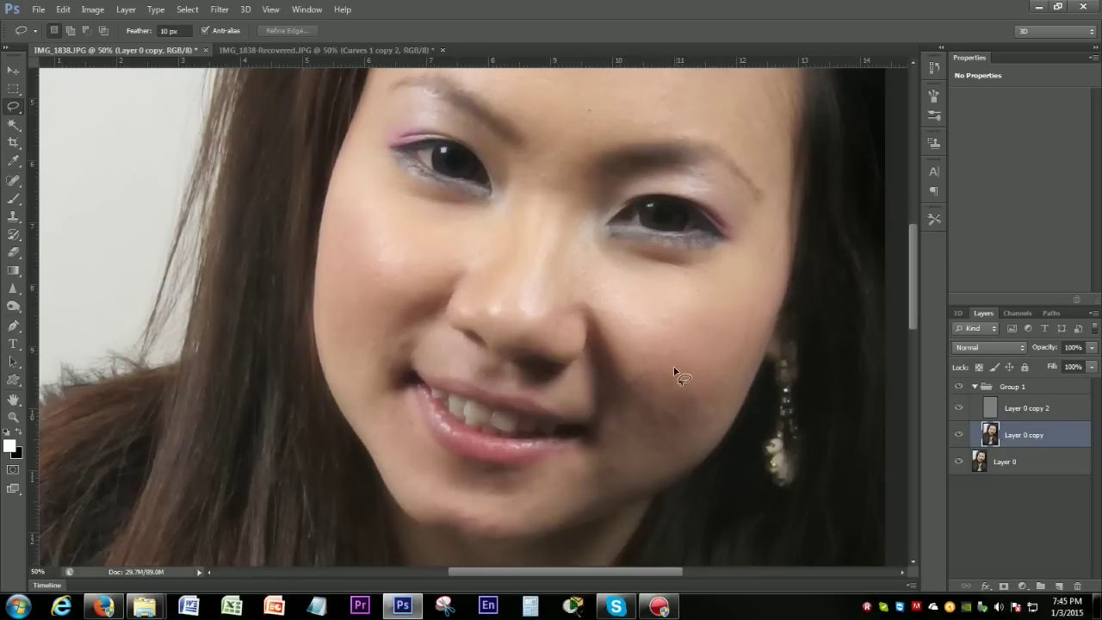
mouse_move(685, 358)
left_mouse_down()
mouse_move(639, 419)
mouse_move(671, 360)
left_mouse_up()
key("q")
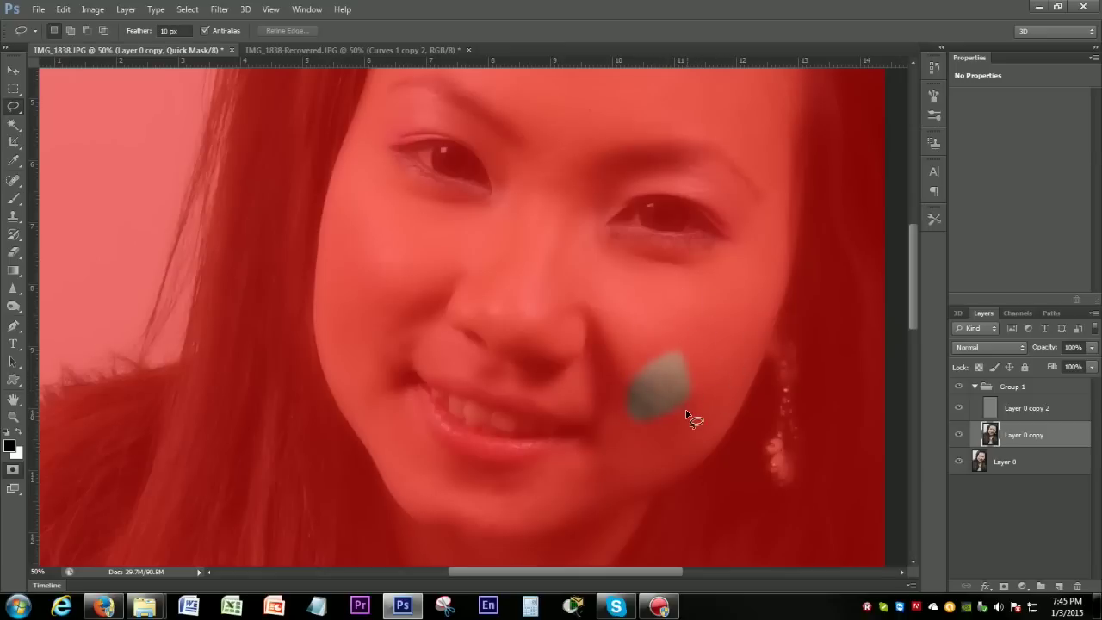
key("q")
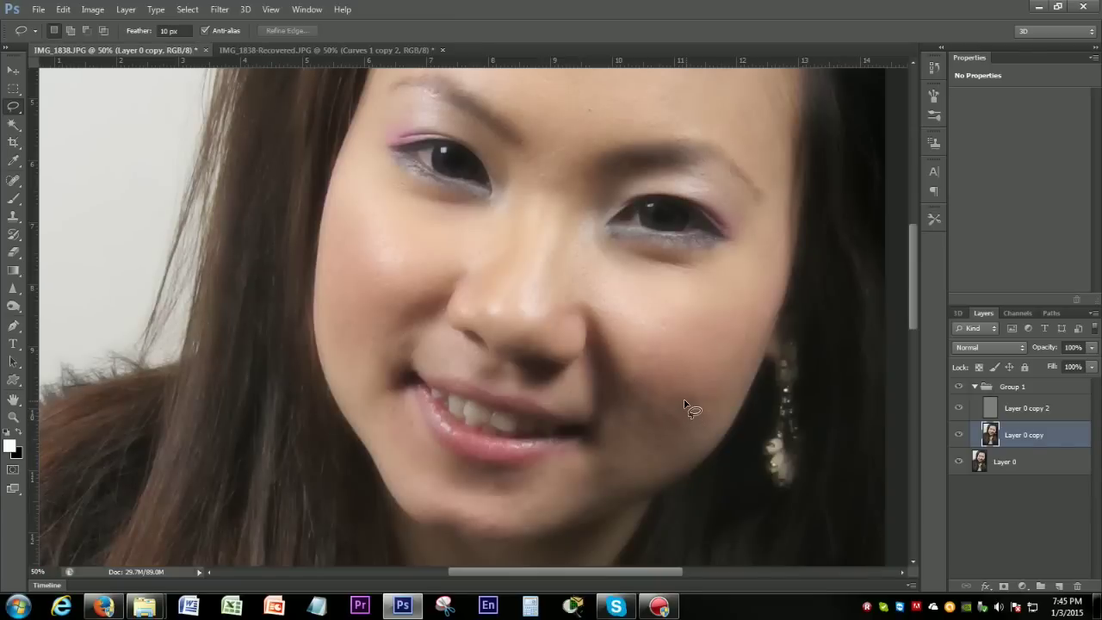
left_click_drag(686, 406, 686, 405)
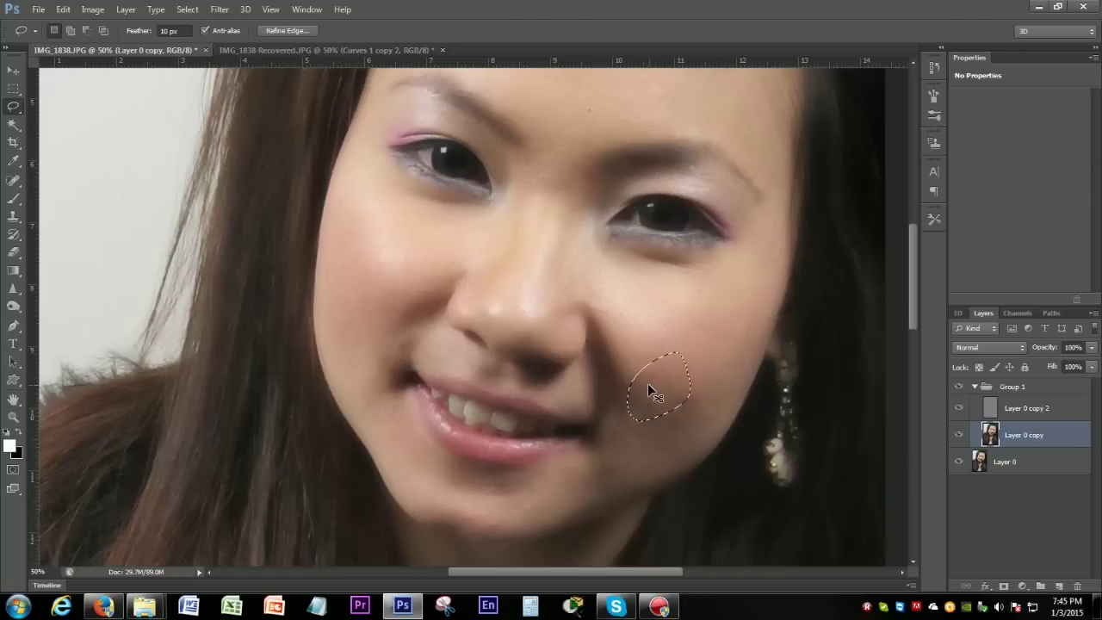
key("ctrl+d")
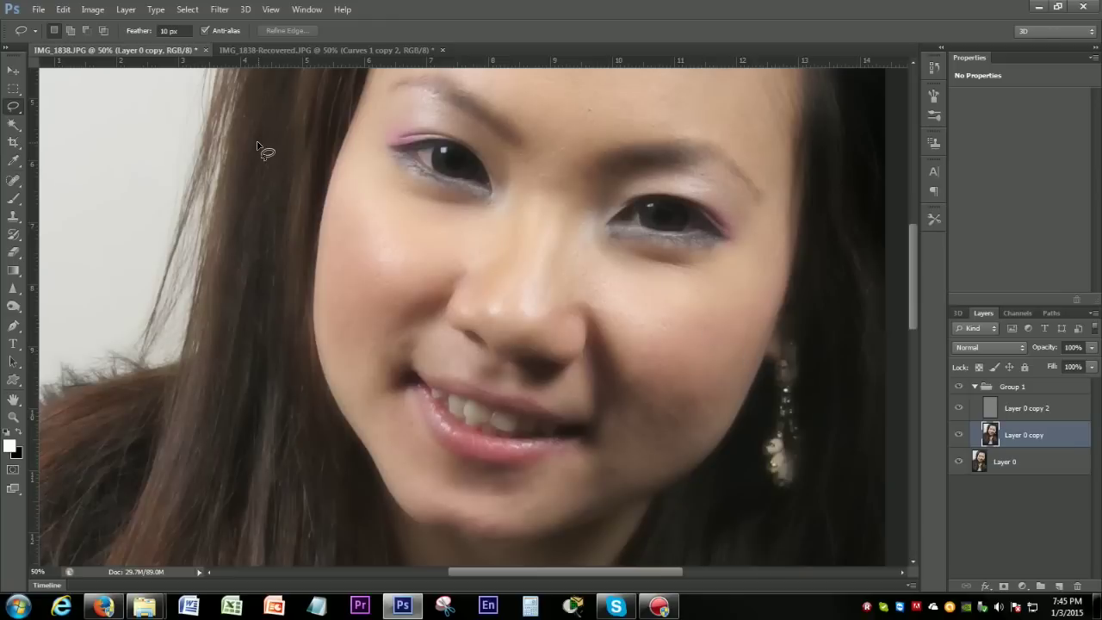
- Set the Lasso feather to 35 px and outline an oval on the right cheek
left_click(178, 32)
left_click(129, 37)
type("35")
key("Return")
mouse_move(690, 330)
left_mouse_down()
mouse_move(640, 380)
mouse_move(686, 418)
mouse_move(691, 334)
left_mouse_up()
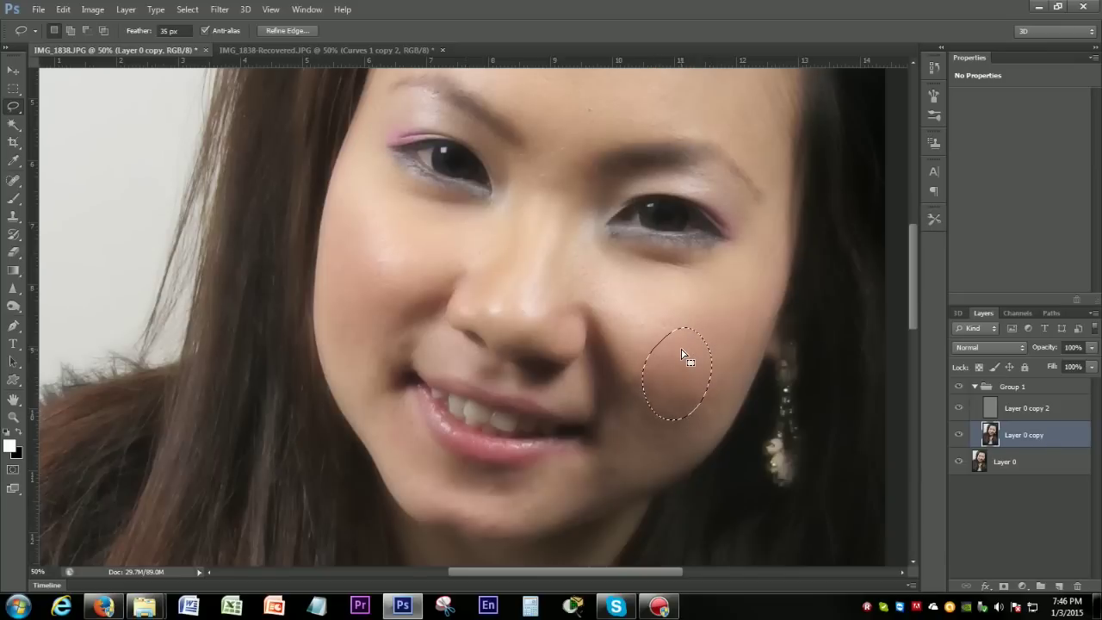
- Check the oval's feather in Quick Mask, then lasso a larger outline around the right cheek
key("q")
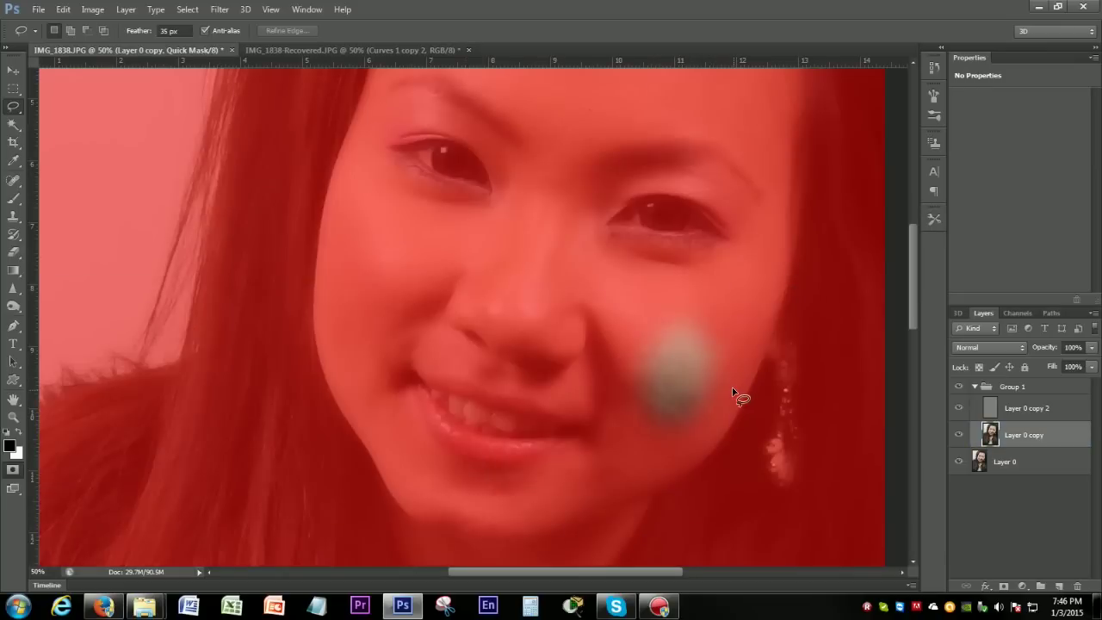
key("q")
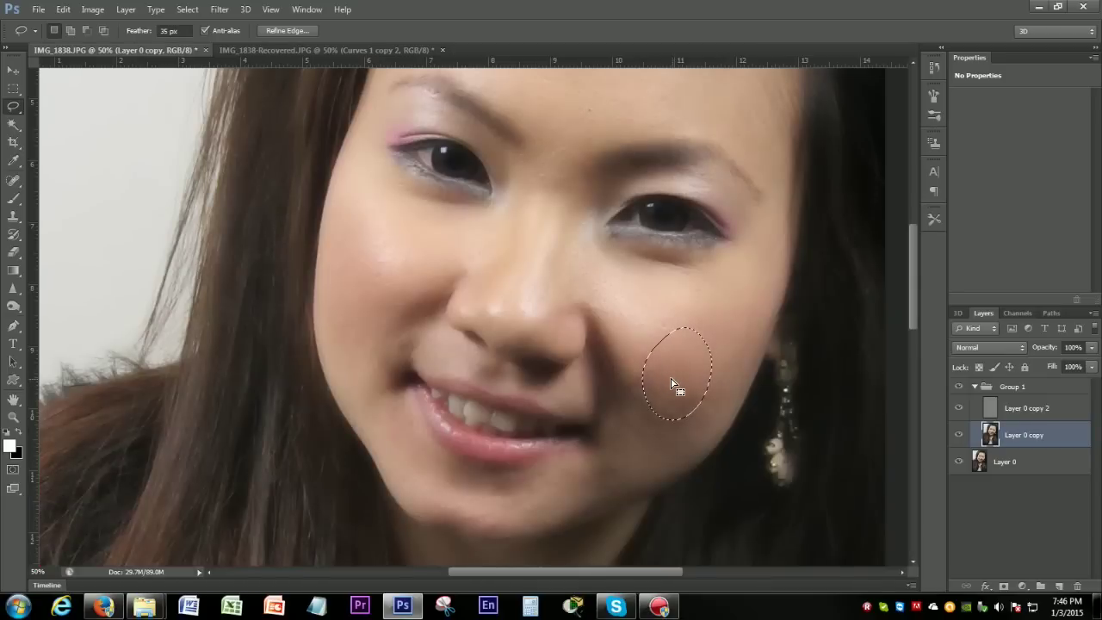
mouse_move(673, 380)
left_mouse_down()
mouse_move(645, 348)
mouse_move(669, 384)
left_mouse_up()
left_click(672, 386)
mouse_move(686, 311)
left_mouse_down()
mouse_move(626, 358)
mouse_move(616, 436)
mouse_move(746, 392)
left_mouse_up()
left_click_drag(739, 332, 737, 329)
- Blur the selected right cheek with a Gaussian Blur of about 7 pixels
left_click(219, 12)
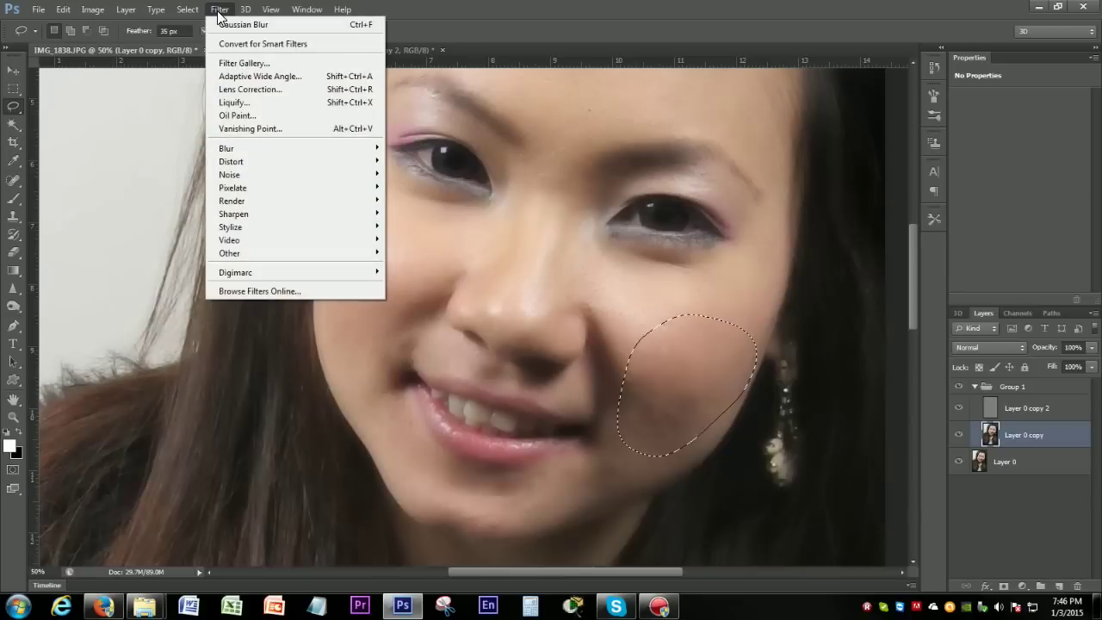
mouse_move(262, 160)
mouse_move(291, 148)
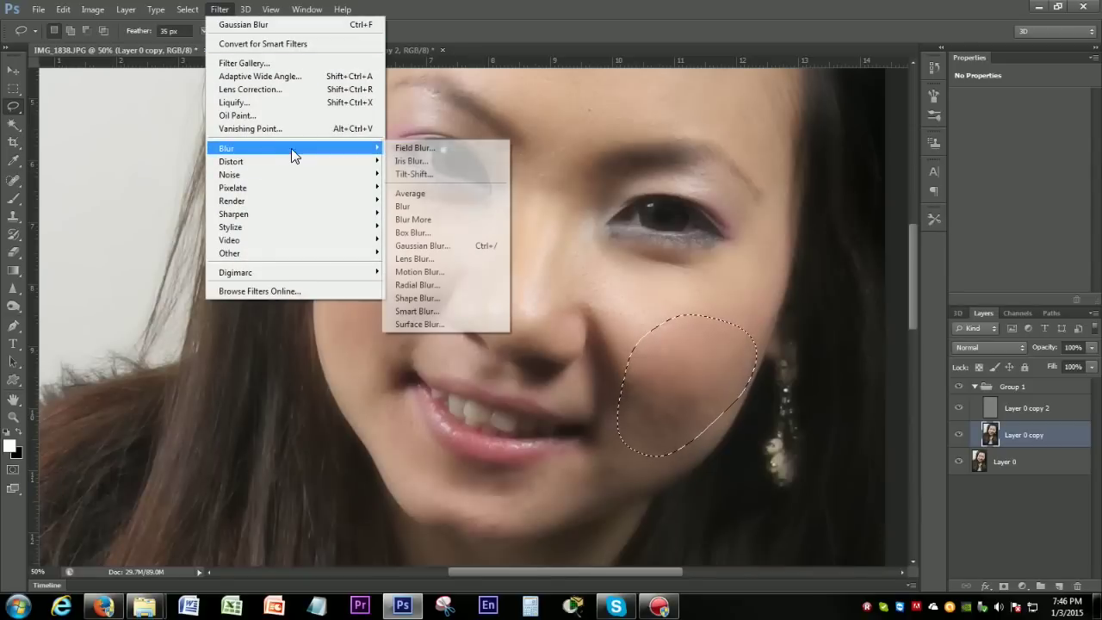
left_click(433, 243)
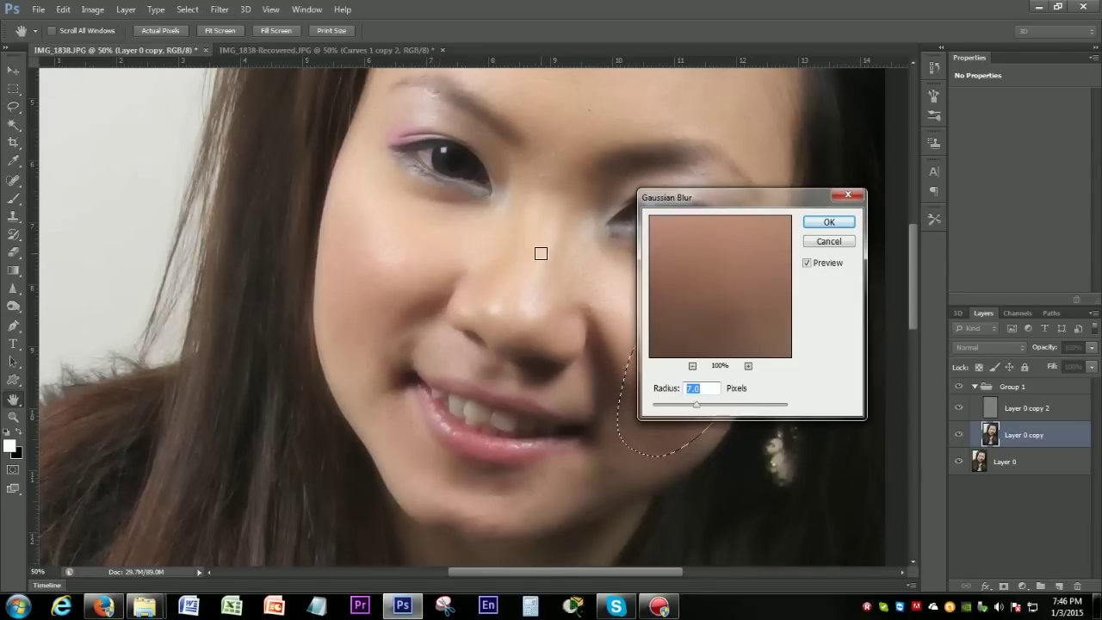
left_click_drag(728, 196, 302, 199)
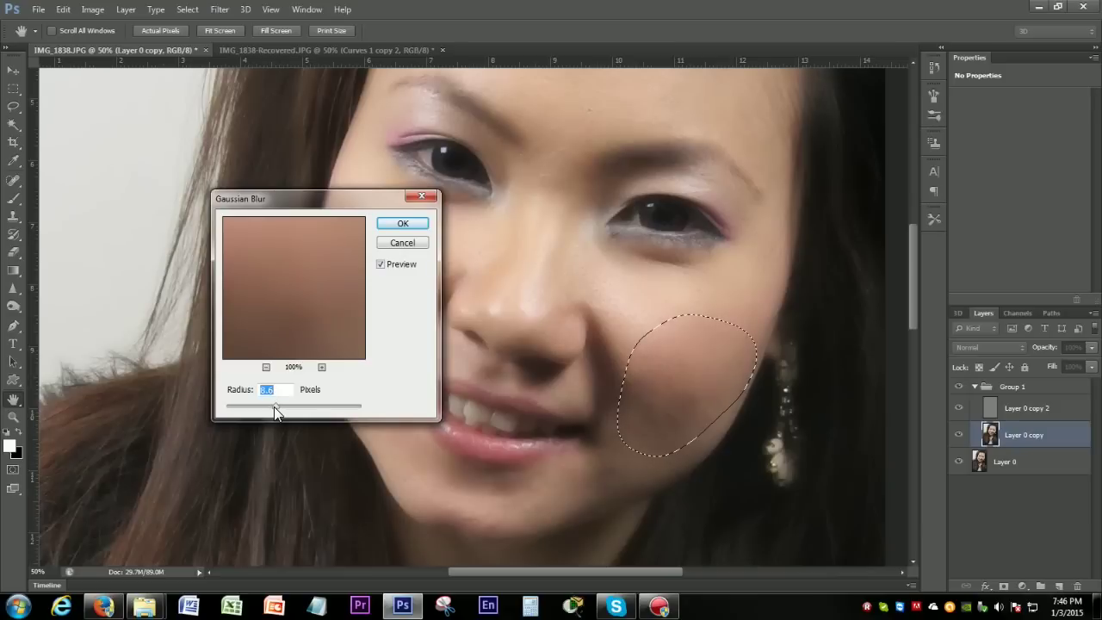
left_click_drag(274, 406, 248, 414)
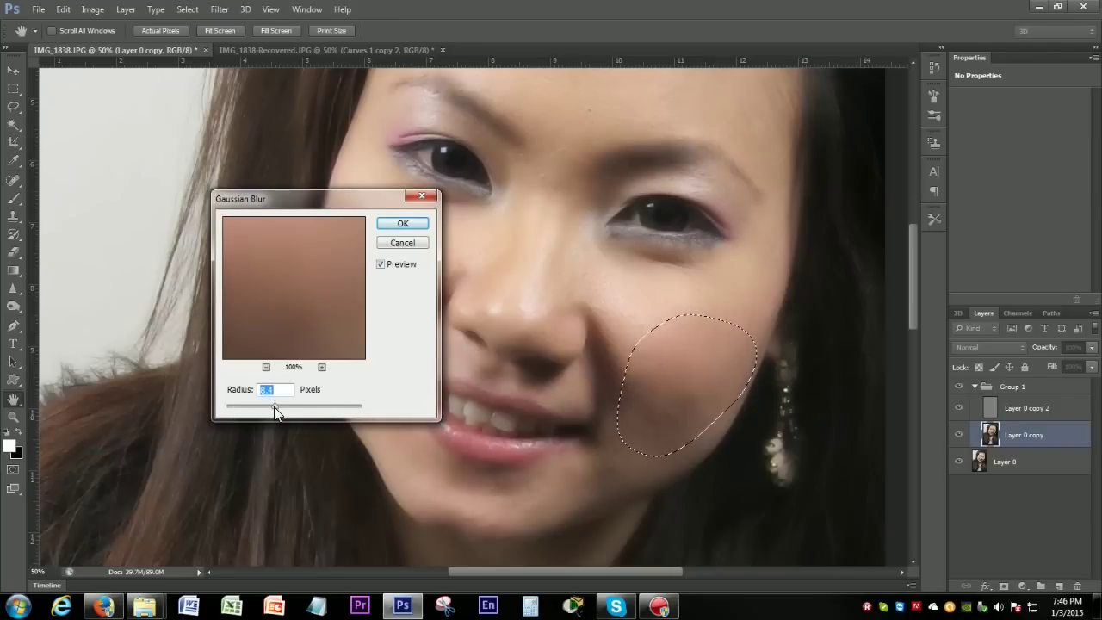
left_click_drag(274, 411, 272, 412)
left_click(401, 225)
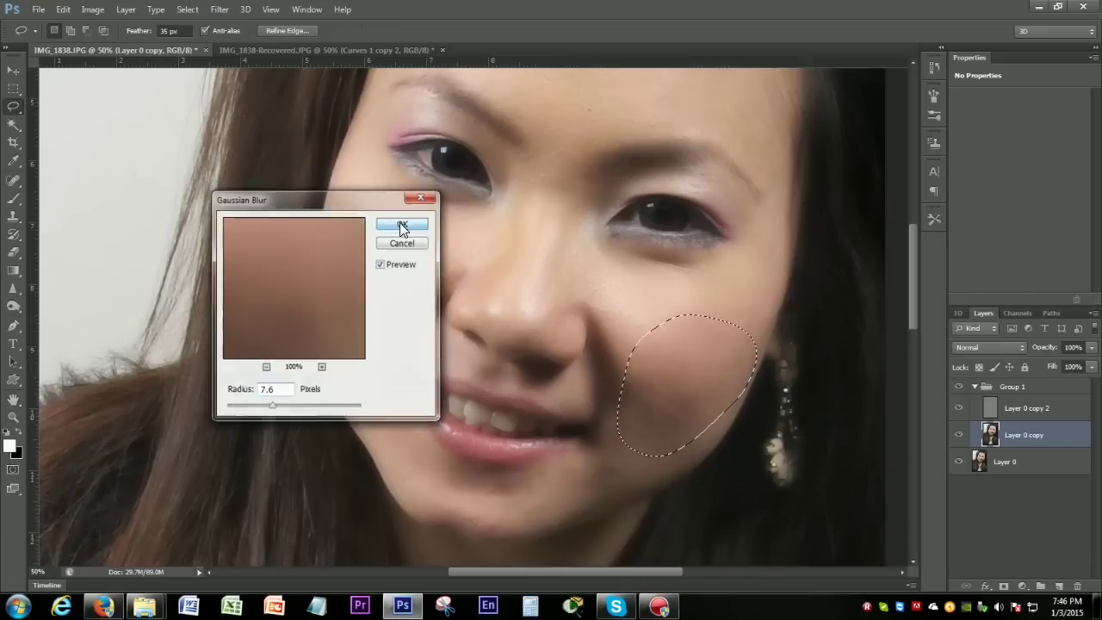
- Deselect, zoom to 100%, and lasso a freehand outline around the left cheek
left_click(602, 369)
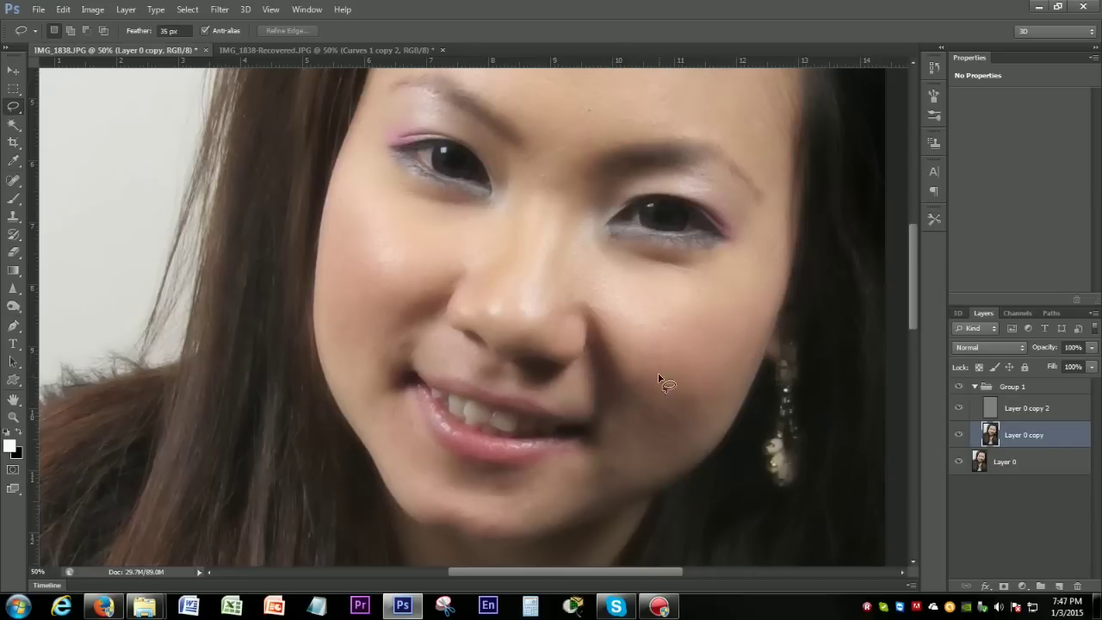
key("ctrl+plus")
key("ctrl+plus")
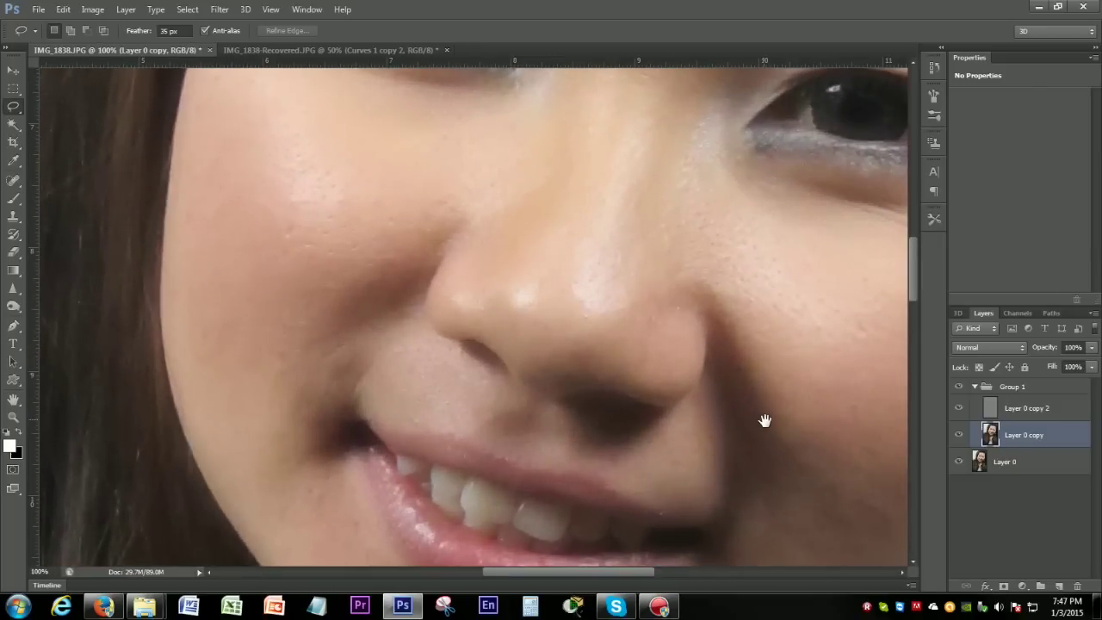
left_click_drag(766, 422, 446, 368)
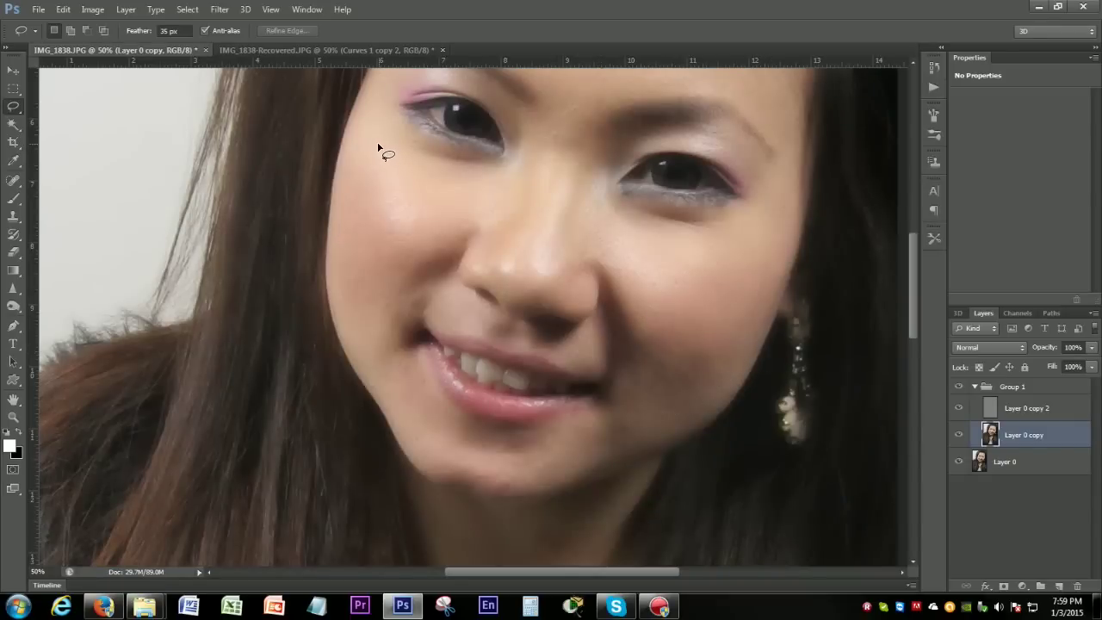
left_click_drag(359, 164, 338, 302)
mouse_move(415, 309)
left_mouse_down()
mouse_move(450, 260)
mouse_move(444, 182)
mouse_move(398, 155)
mouse_move(362, 163)
left_mouse_up()
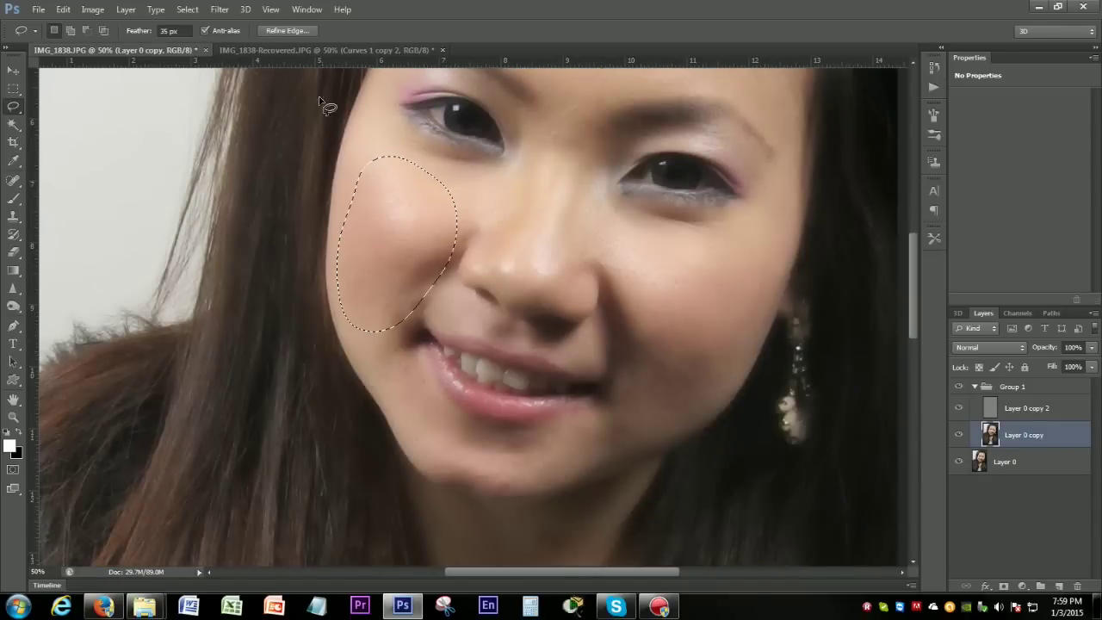
- Apply a Gaussian Blur with a 27.8-pixel radius to the cheek selection
left_click(220, 8)
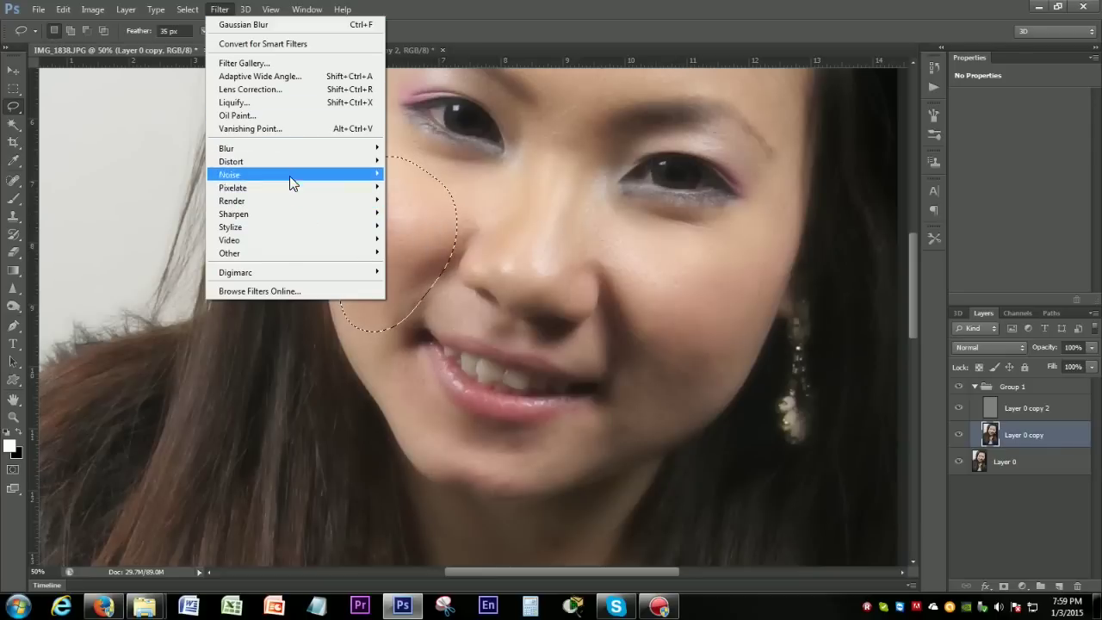
mouse_move(349, 153)
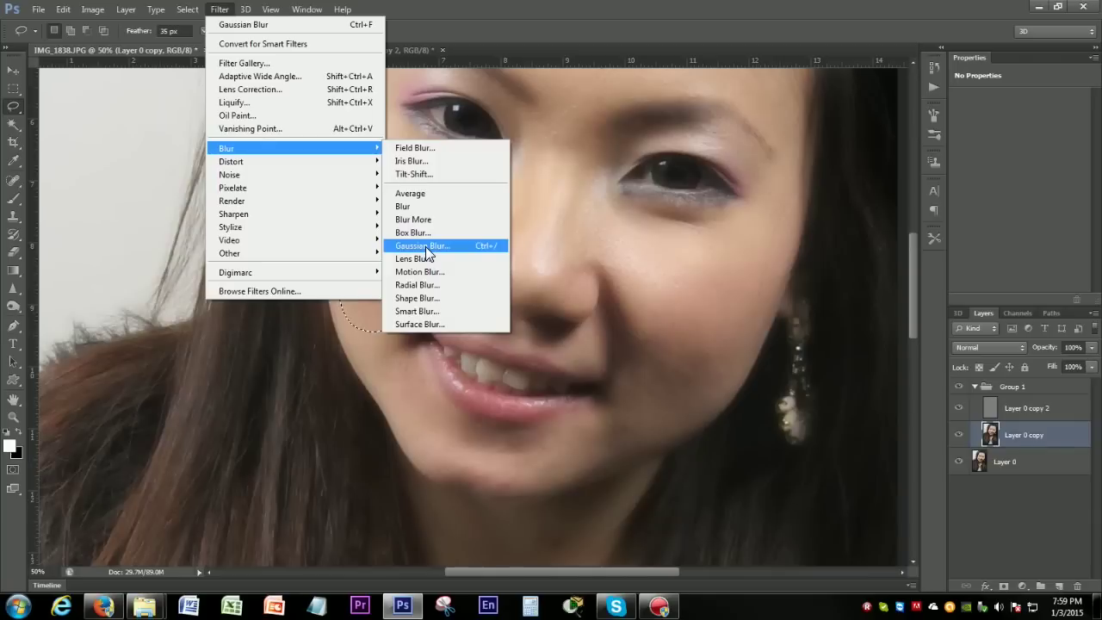
left_click(486, 248)
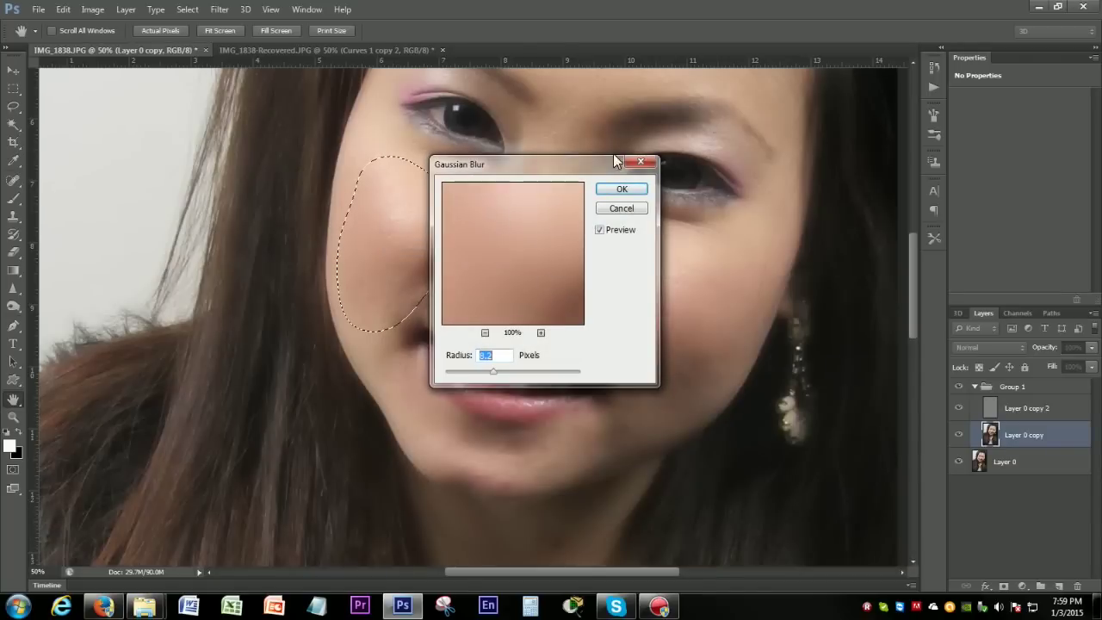
left_click_drag(537, 169, 786, 102)
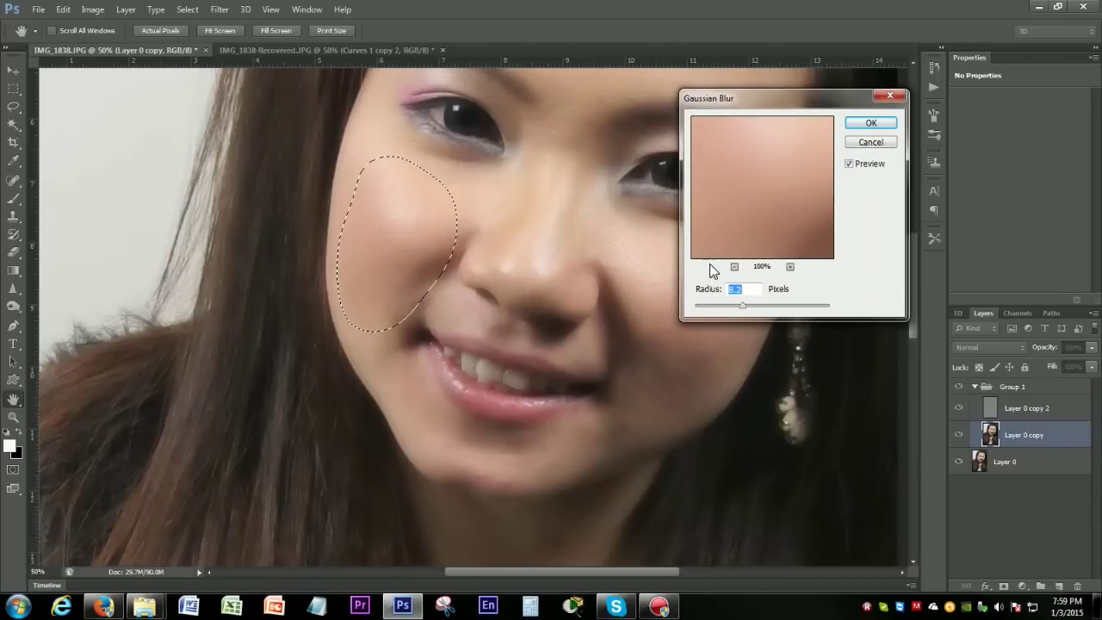
left_click_drag(754, 304, 754, 303)
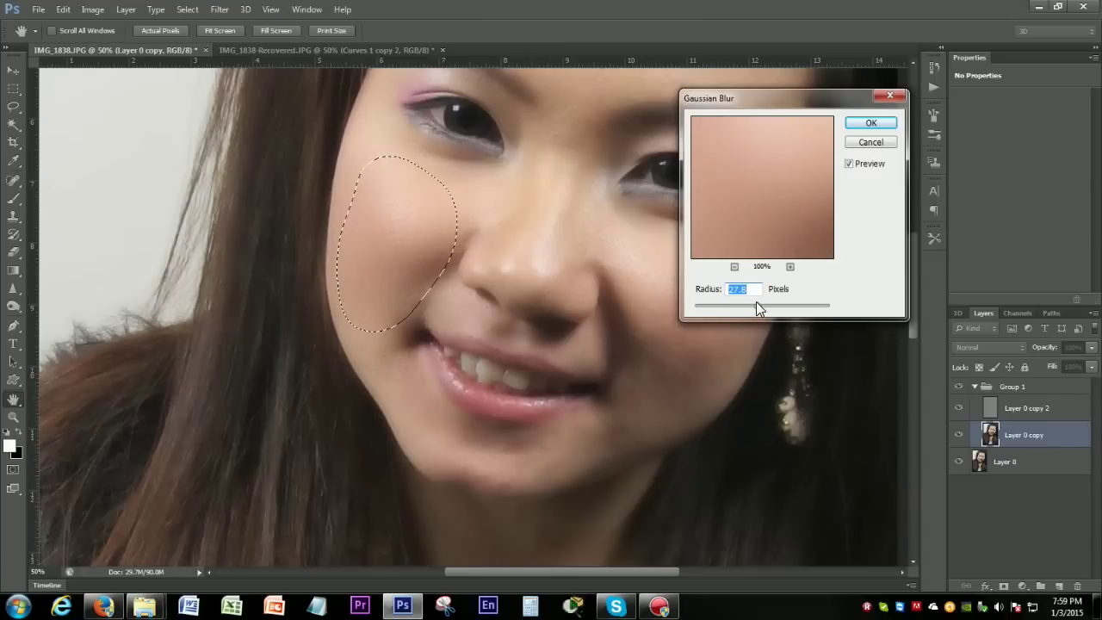
left_click(871, 123)
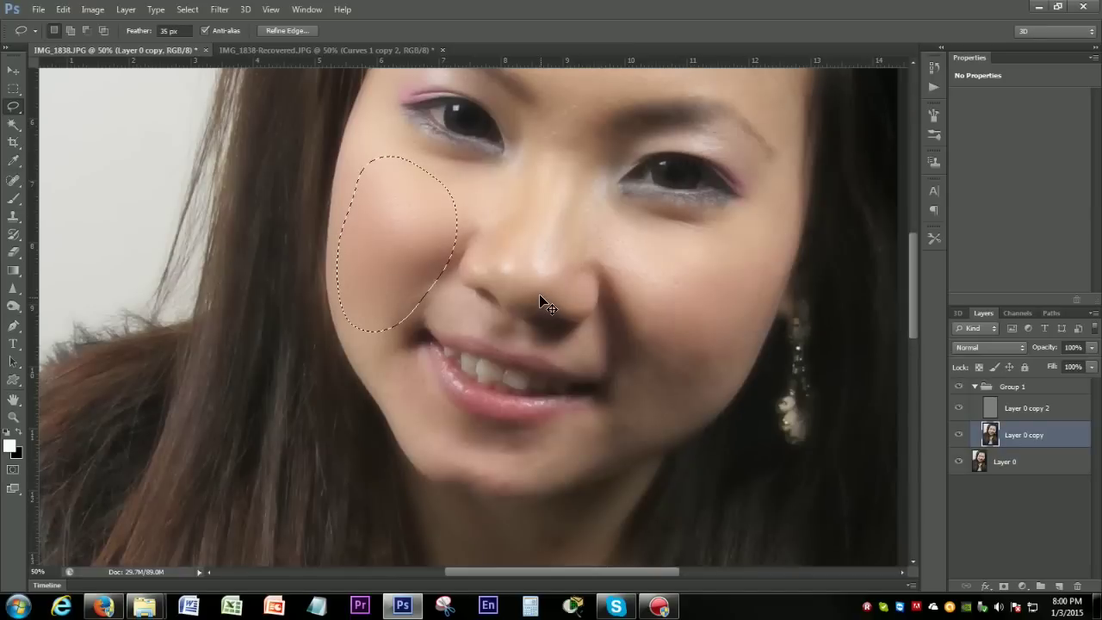
- Lasso another patch of the right cheek, blur it with the 27.8 px Gaussian Blur, and deselect
key("ctrl+d")
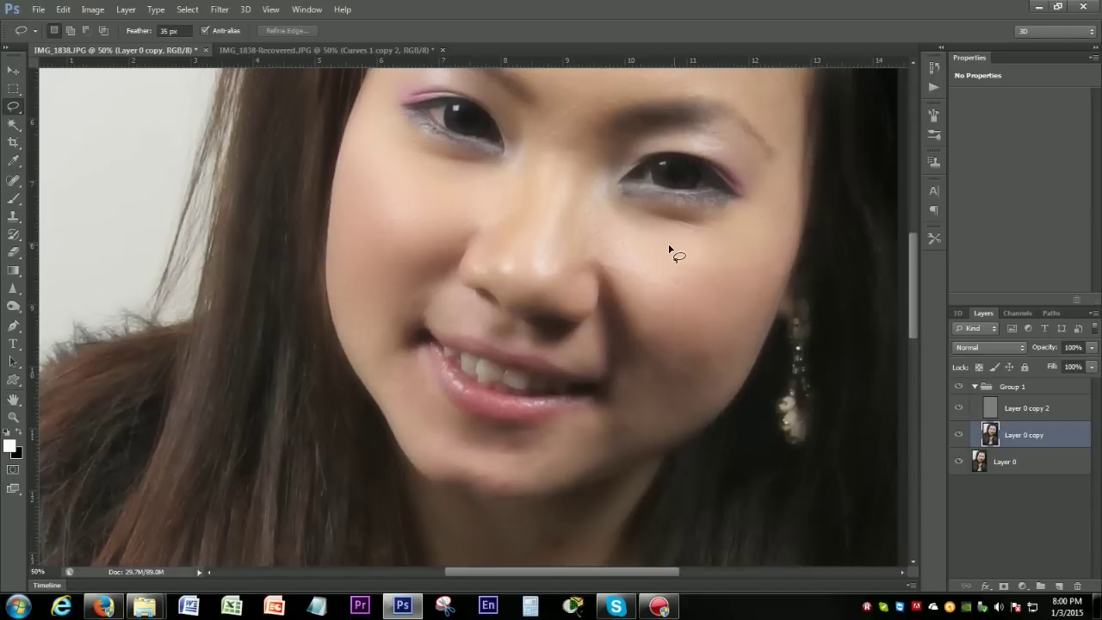
mouse_move(687, 256)
left_mouse_down()
mouse_move(654, 278)
mouse_move(635, 348)
mouse_move(650, 410)
mouse_move(709, 390)
mouse_move(761, 321)
mouse_move(731, 261)
mouse_move(676, 257)
left_mouse_up()
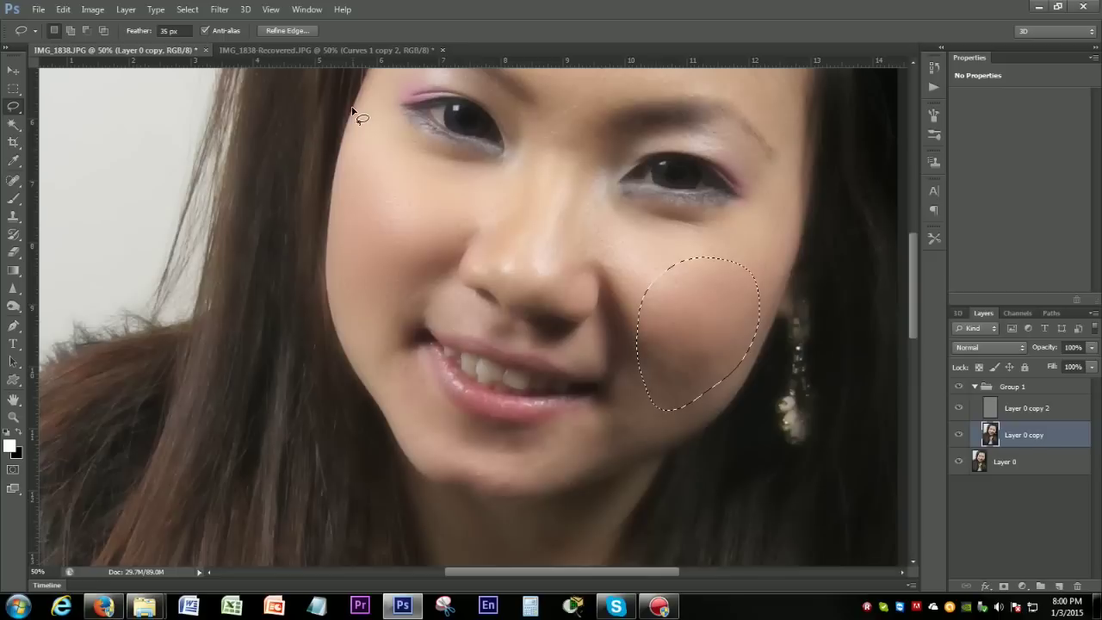
left_click(220, 9)
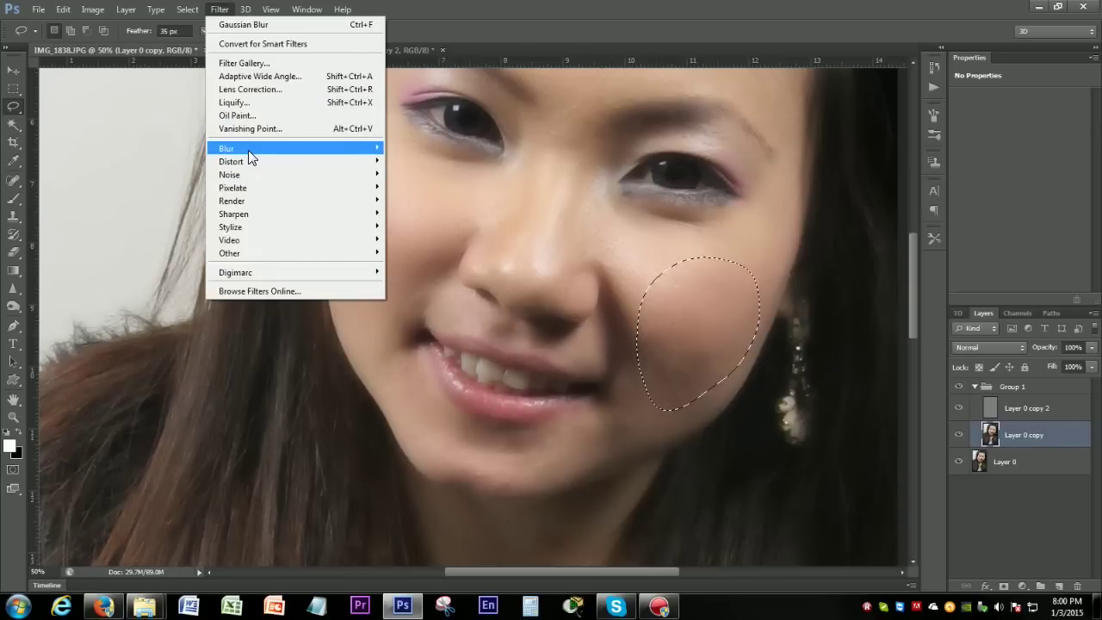
mouse_move(247, 150)
key("ctrl+alt+f")
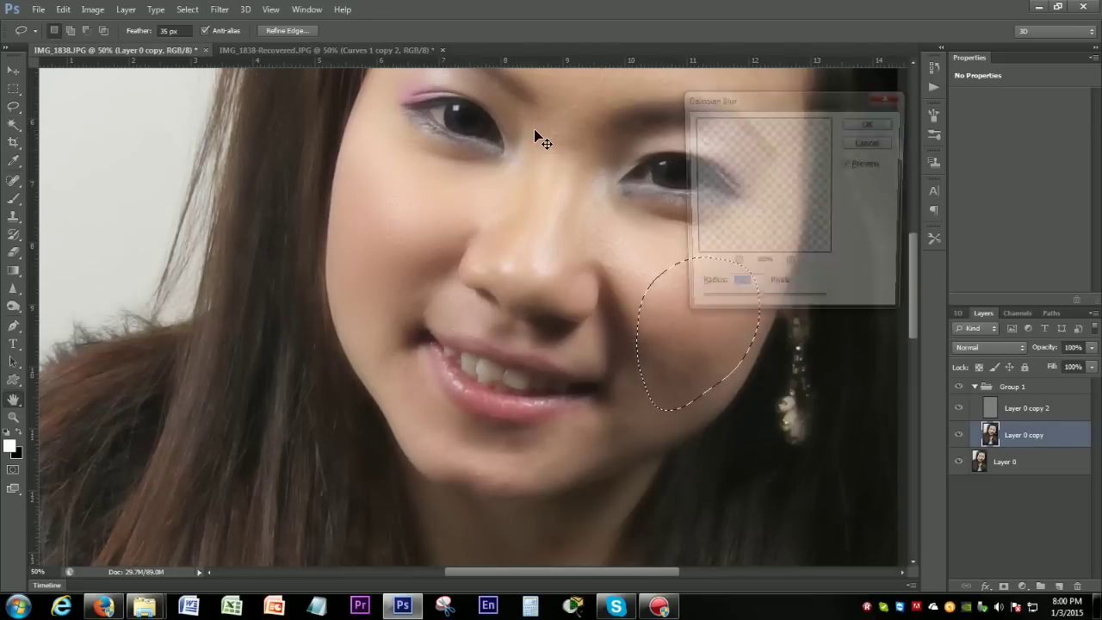
left_click_drag(758, 115, 220, 175)
left_click(335, 182)
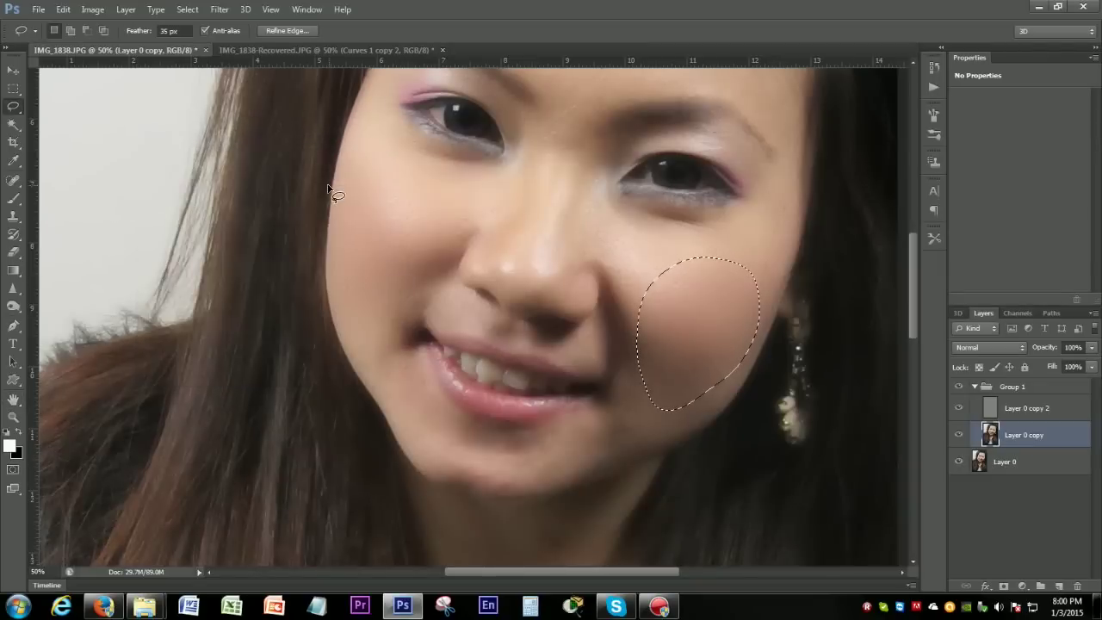
key("ctrl+d")
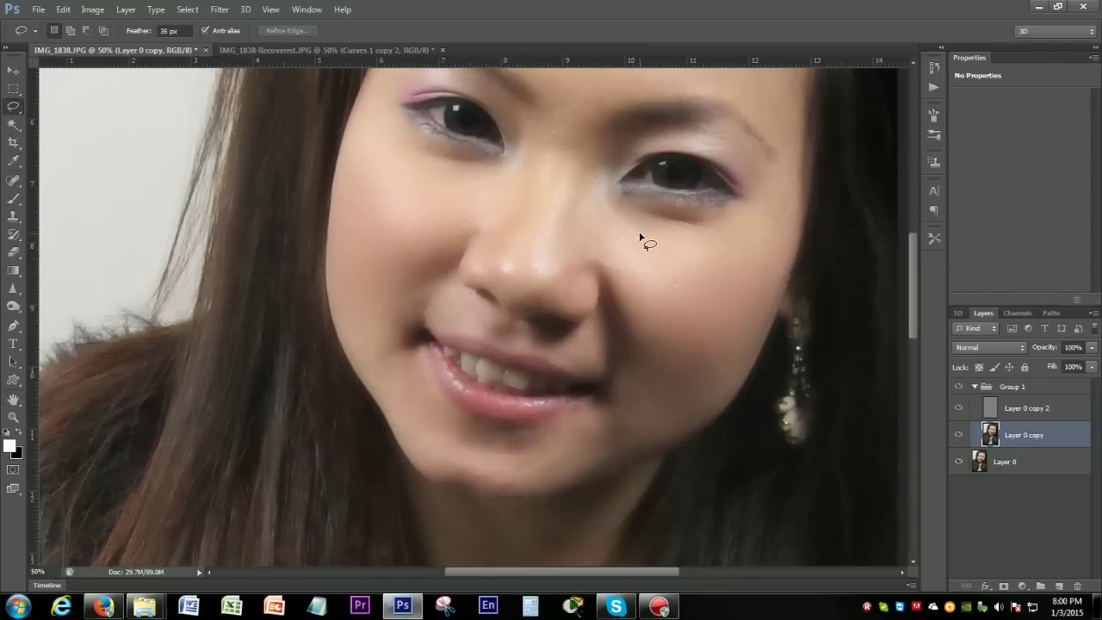
- Lasso the cheek beside the nose and reapply the last Gaussian Blur to it
scroll(537, 387, "down", 1)
scroll(523, 369, "up", 2)
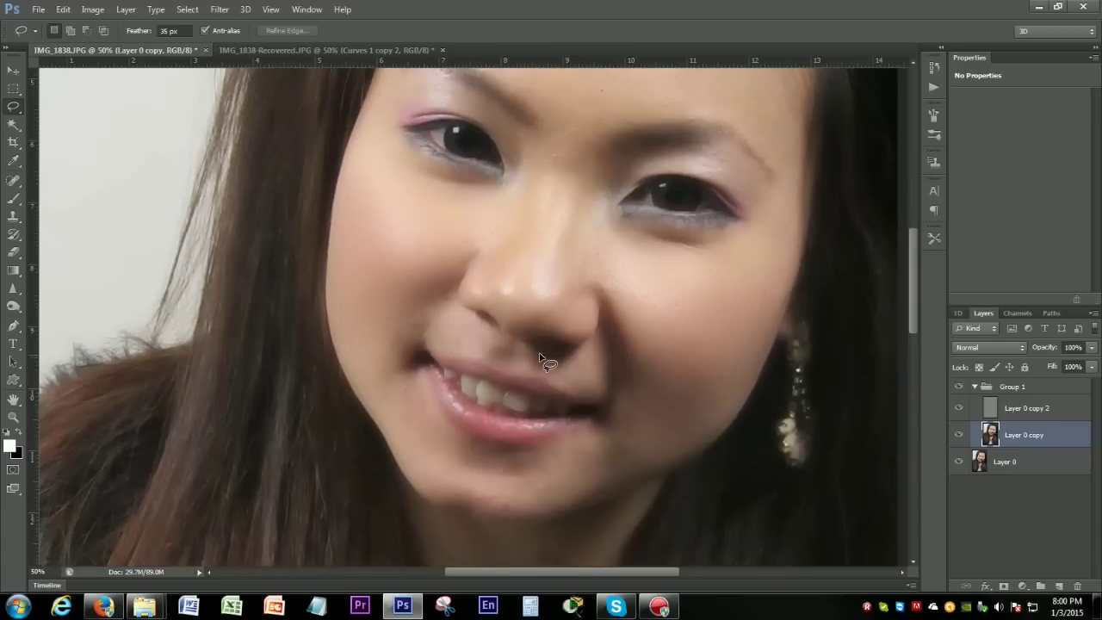
mouse_move(595, 256)
left_mouse_down()
mouse_move(576, 274)
mouse_move(595, 335)
left_mouse_up()
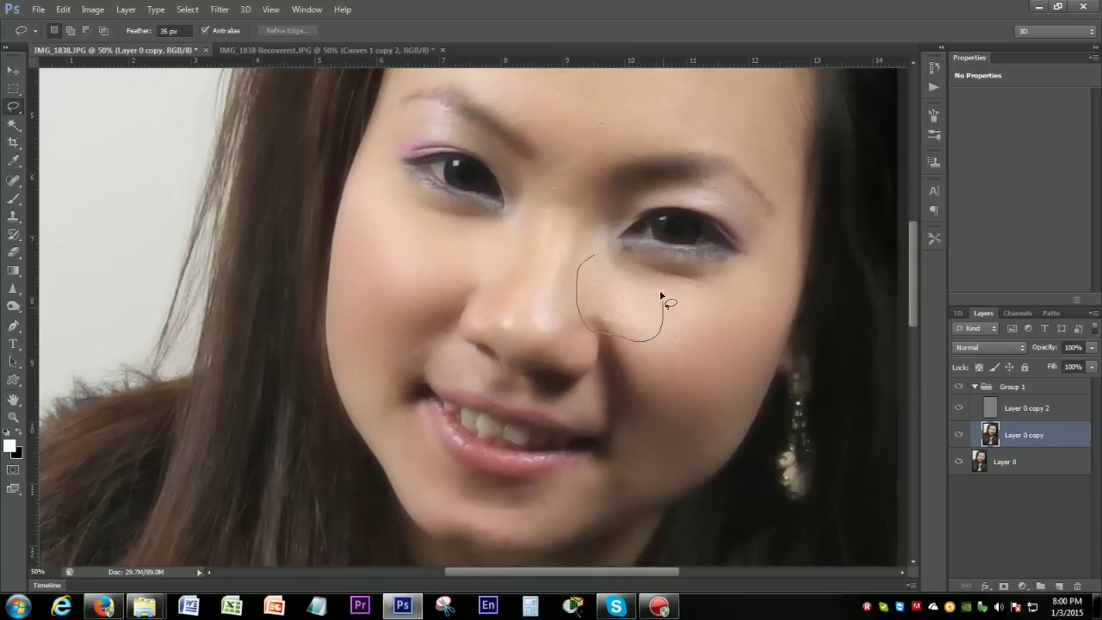
left_click_drag(606, 256, 607, 256)
key("ctrl+alt+f")
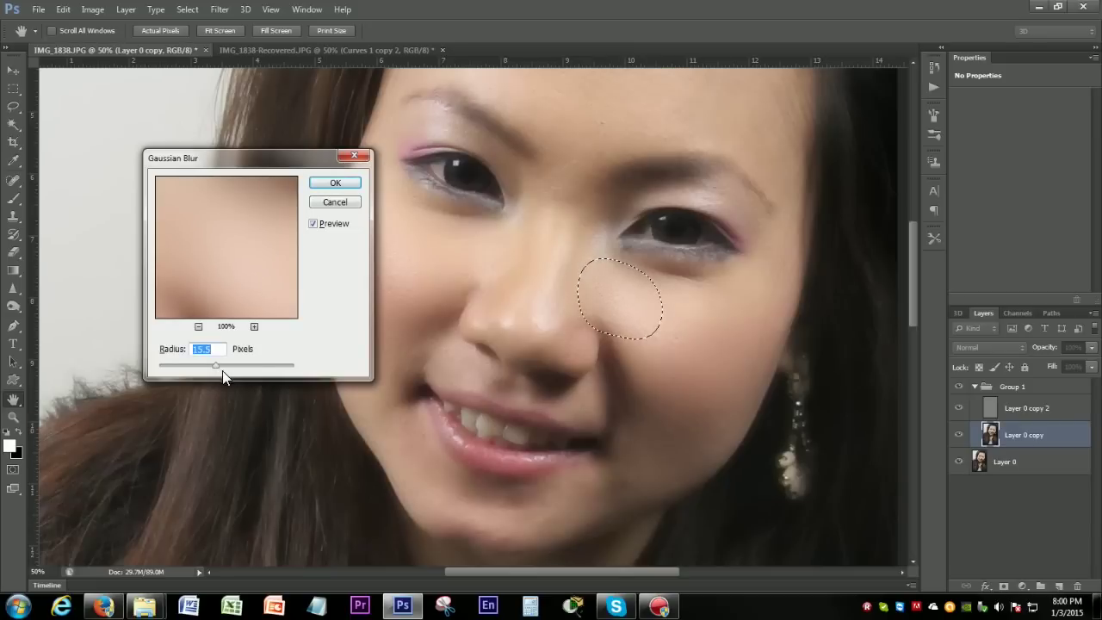
key("Return")
key("ctrl+d")
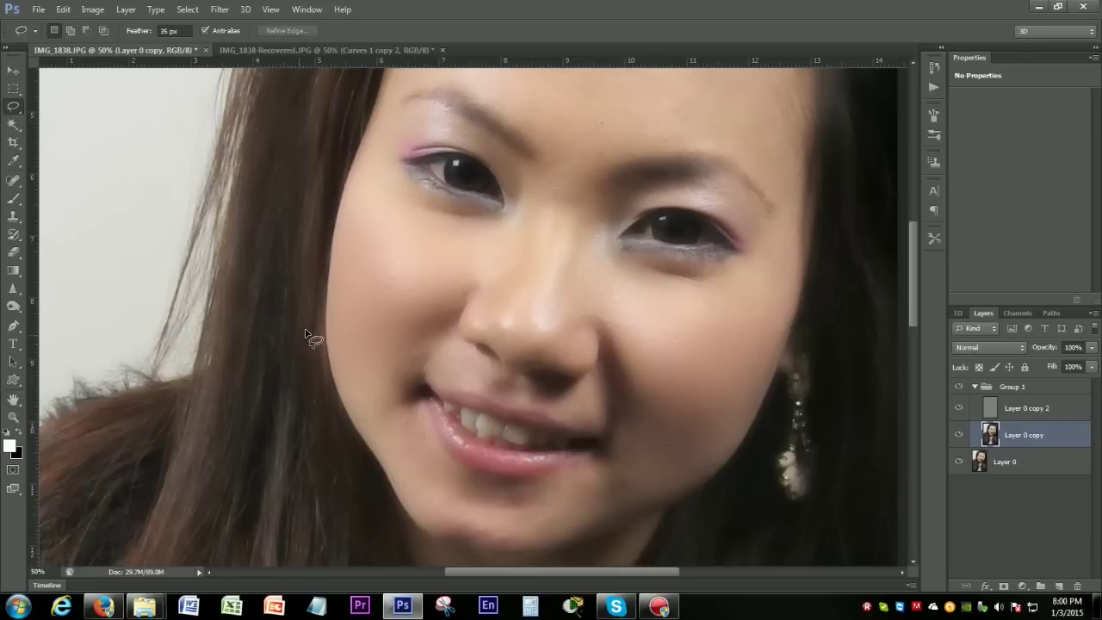
- Smooth a second feathered cheek patch on the other side of the nose with Gaussian Blur
mouse_move(509, 222)
left_mouse_down()
mouse_move(463, 242)
mouse_move(484, 283)
left_mouse_up()
left_click_drag(522, 238, 511, 229)
key("ctrl+alt+f")
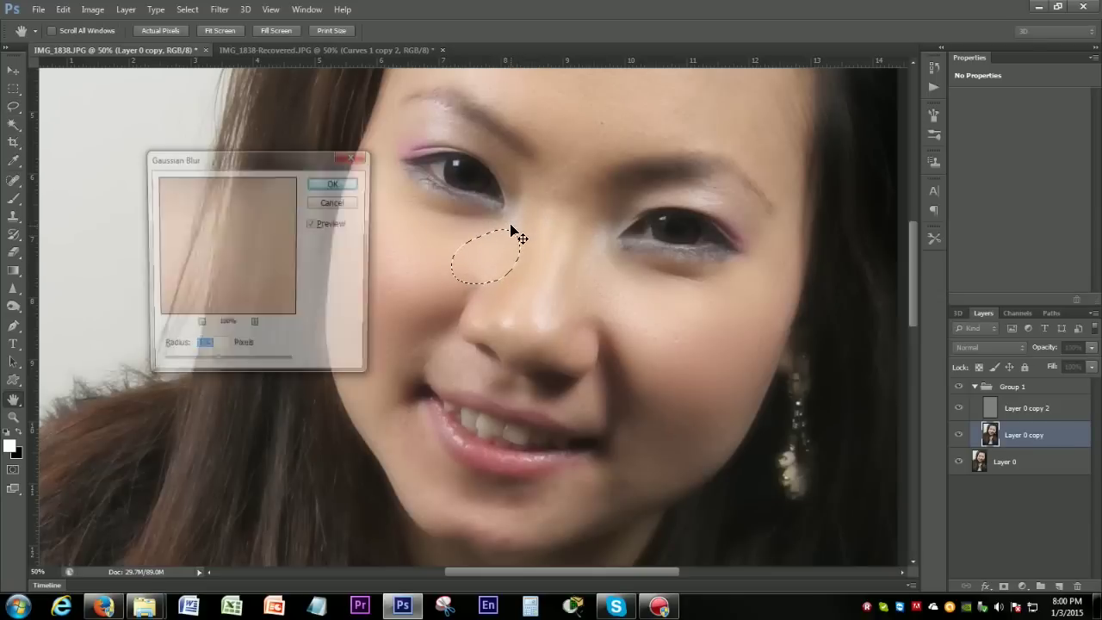
key("Return")
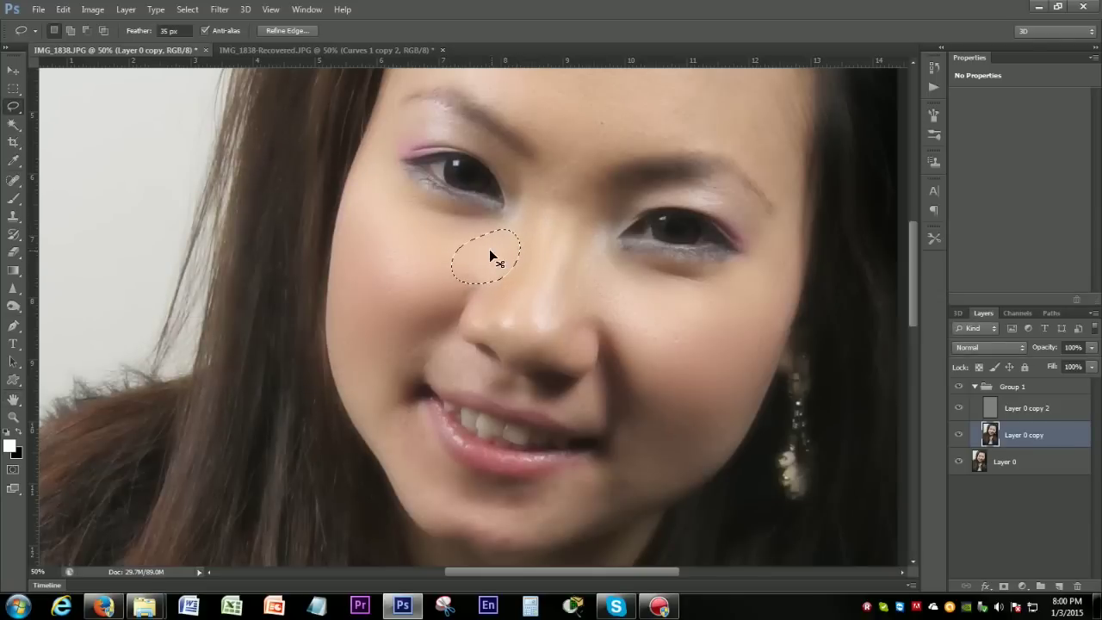
key("ctrl+d")
scroll(543, 297, "down", 3)
scroll(594, 221, "up", 4)
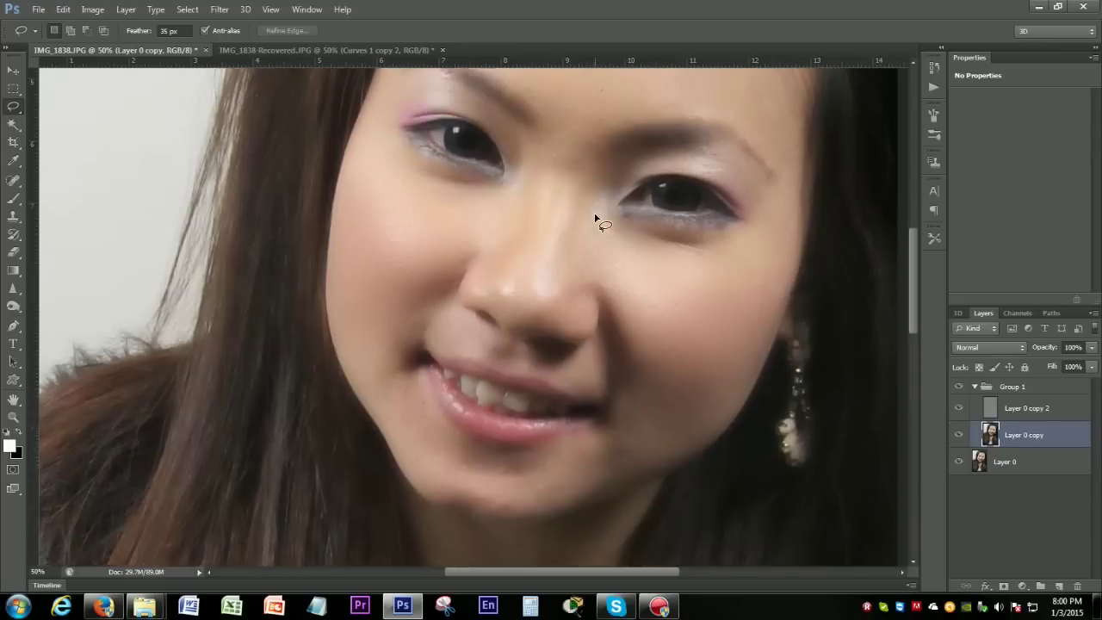
- Blur a lassoed forehead patch between the brows with the 15.5 px Gaussian Blur
mouse_move(542, 131)
left_mouse_down()
mouse_move(540, 221)
mouse_move(554, 238)
mouse_move(593, 194)
mouse_move(613, 137)
mouse_move(551, 118)
left_mouse_up()
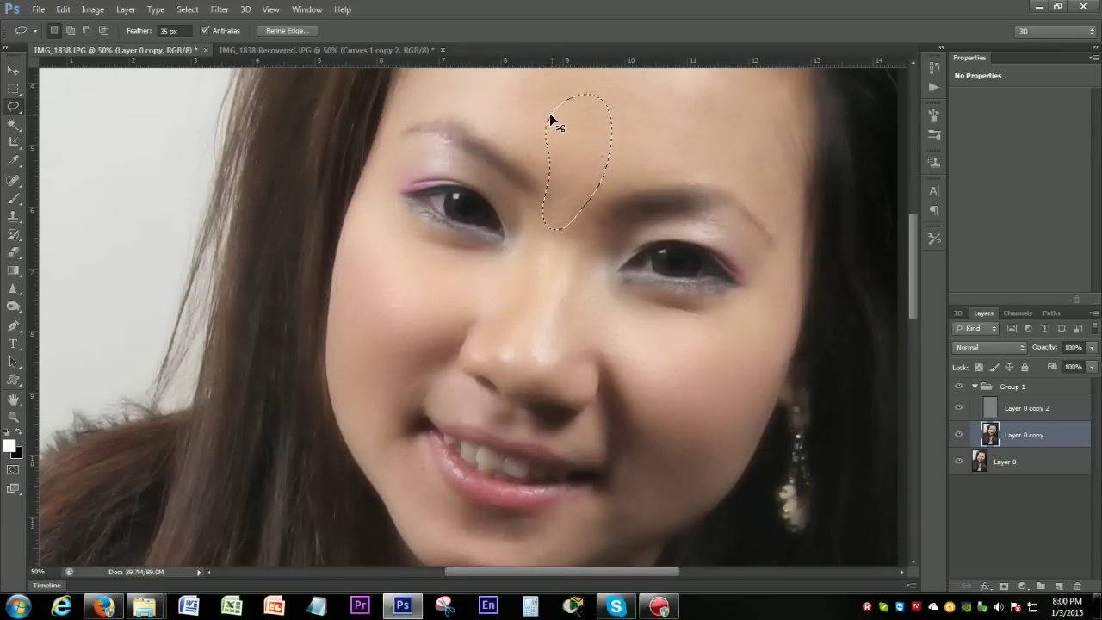
key("ctrl+alt+f")
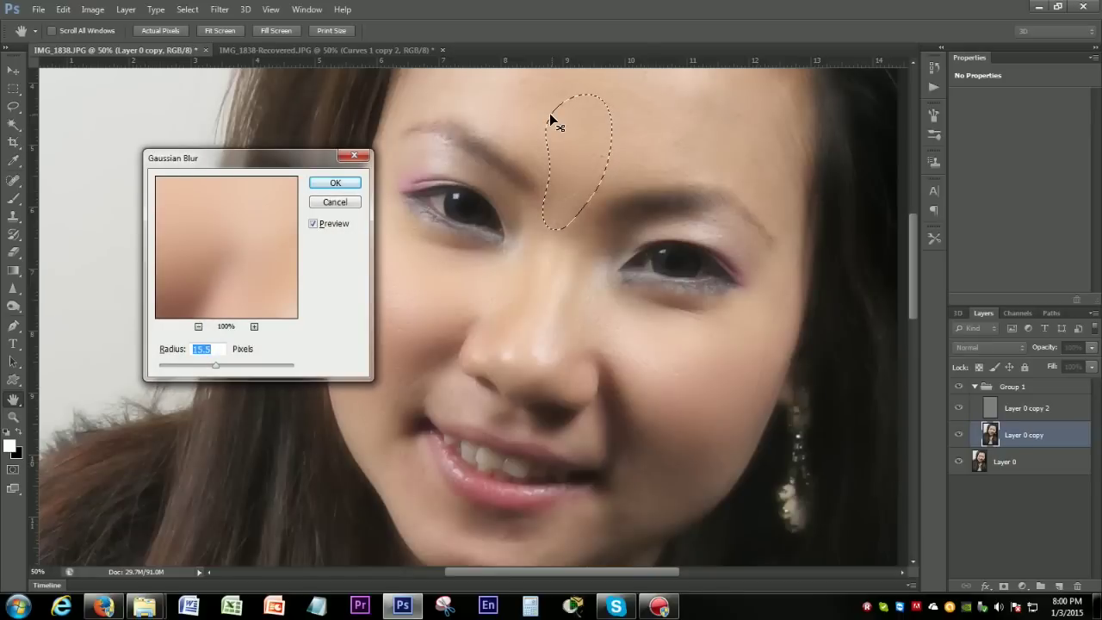
key("Return")
key("ctrl+d")
- Select the cheek beside the mouth, then cancel the blur and deselect it
scroll(617, 181, "down", 3)
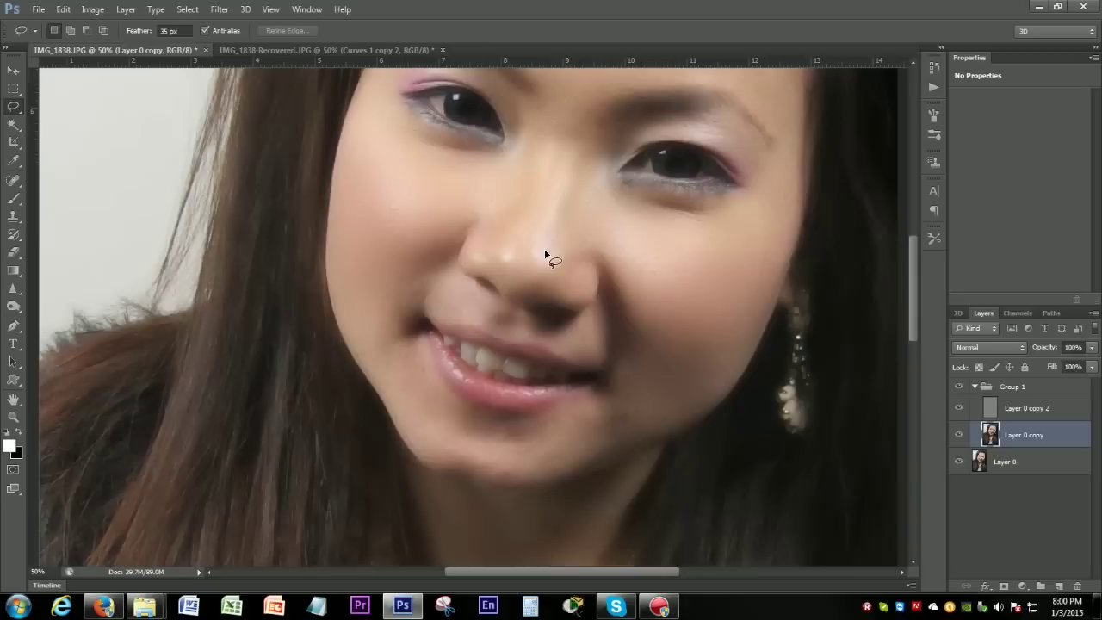
mouse_move(354, 300)
left_mouse_down()
mouse_move(360, 354)
mouse_move(422, 418)
mouse_move(443, 413)
mouse_move(440, 347)
mouse_move(421, 320)
mouse_move(387, 297)
mouse_move(362, 305)
left_mouse_up()
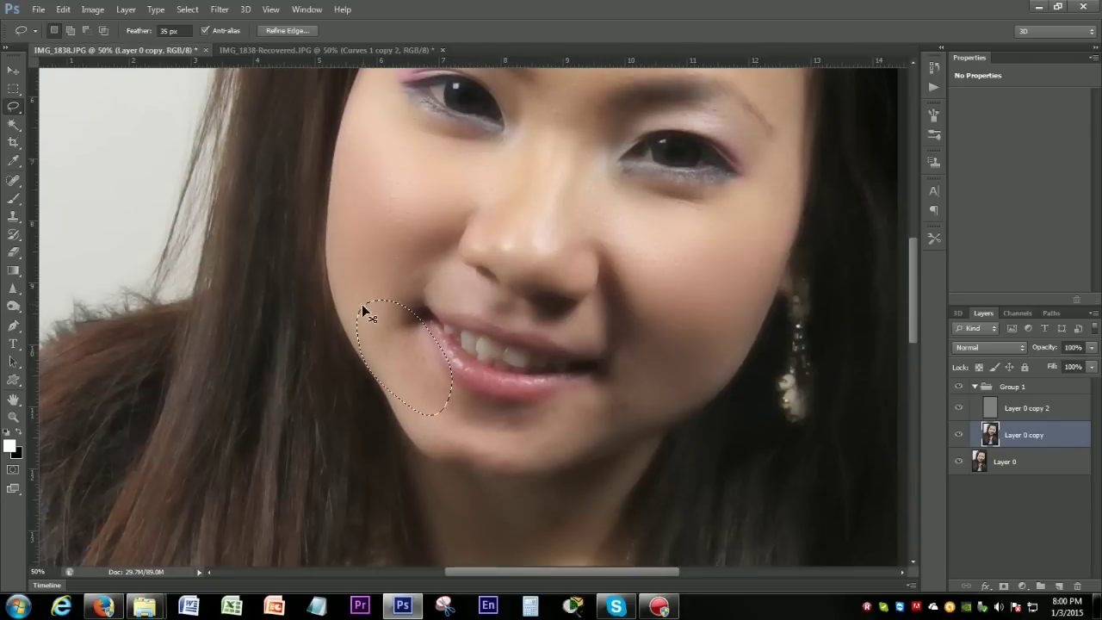
key("ctrl+alt+f")
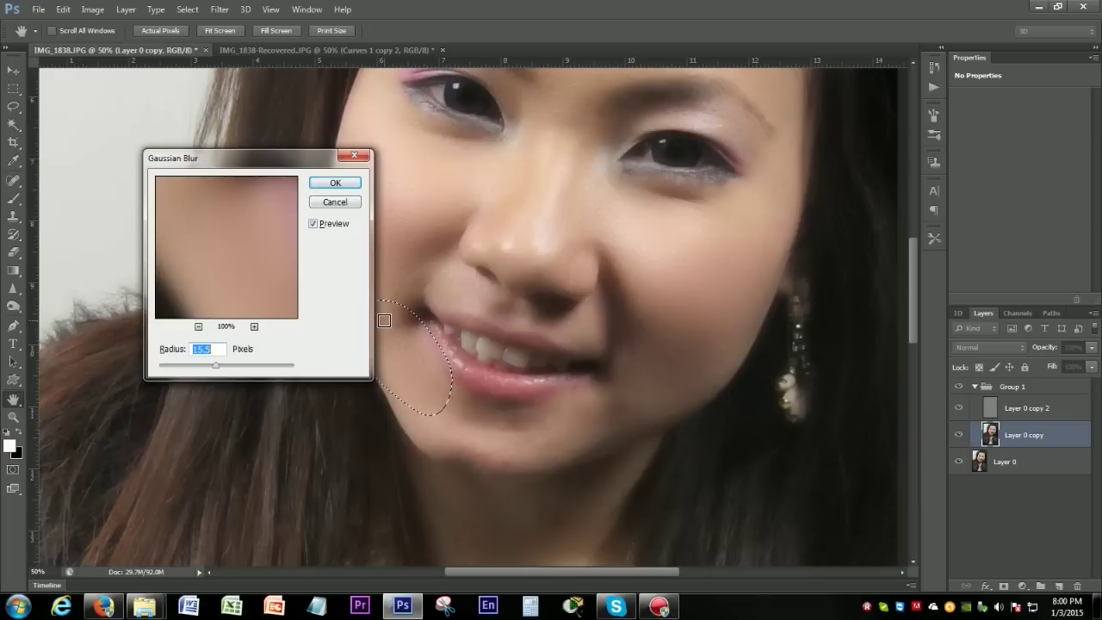
left_click(353, 205)
key("ctrl+d")
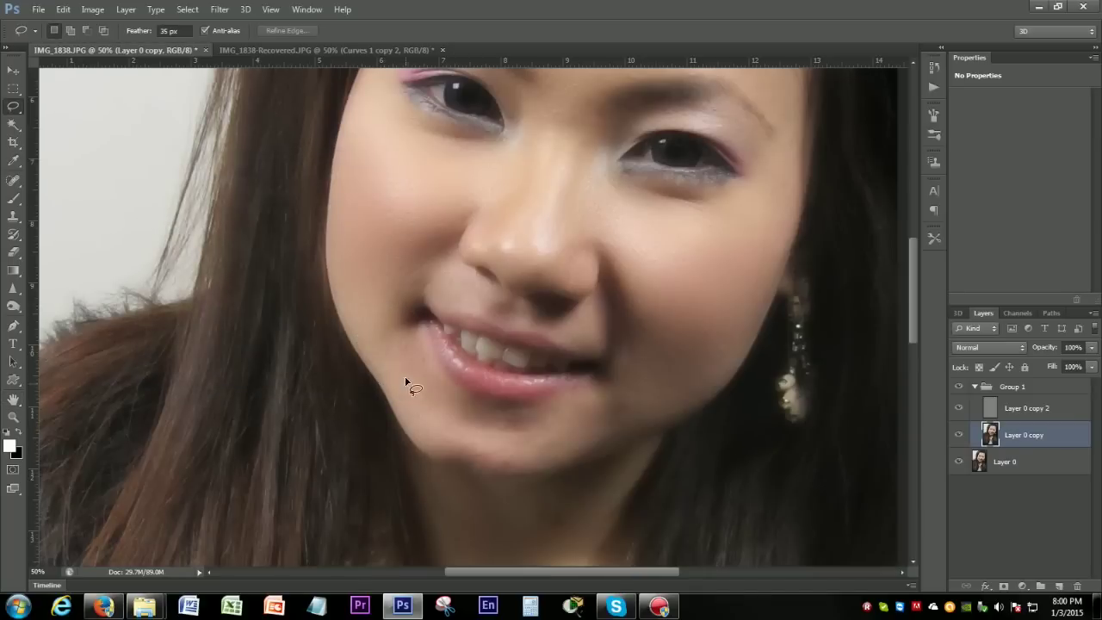
- Lasso the cheek beside the mouth and preview Gaussian Blur with the radius lowered to about 7.8 px
left_click_drag(357, 335, 416, 423)
mouse_move(420, 342)
left_mouse_down()
mouse_move(375, 312)
mouse_move(357, 323)
mouse_move(363, 350)
left_mouse_up()
key("ctrl+alt+f")
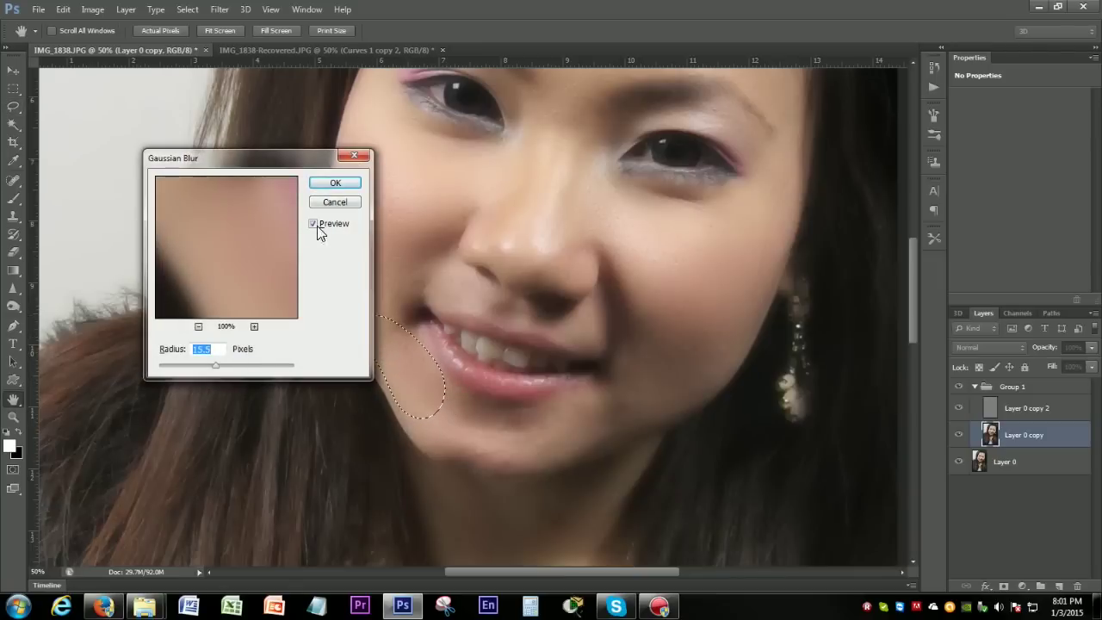
left_click_drag(262, 163, 165, 239)
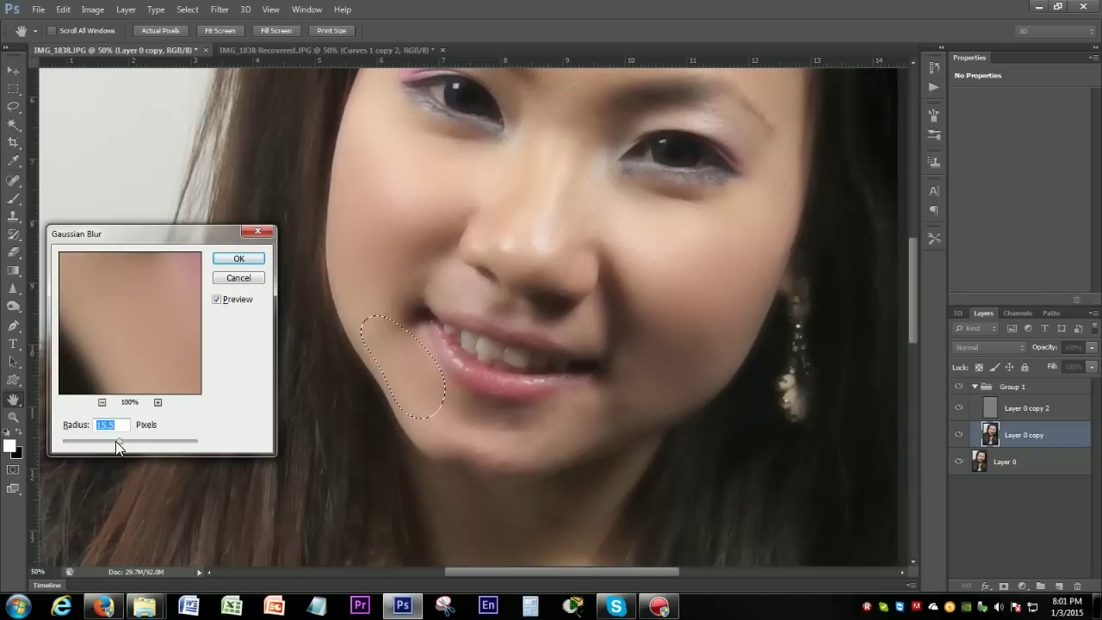
left_click_drag(106, 440, 103, 439)
left_click_drag(104, 440, 115, 445)
- Apply the gentle blur to the cheek beside the mouth and deselect
key("Return")
key("ctrl+d")
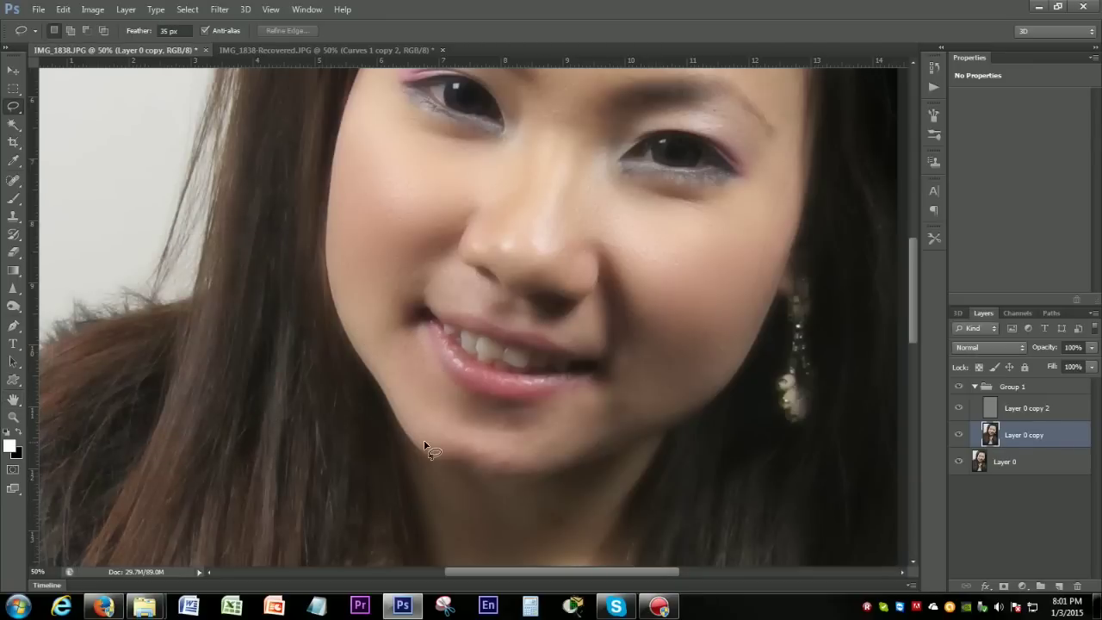
scroll(482, 422, "down", 2)
- Blur two chin patches, below the lower lip and below the mouth corner, with the same radius
mouse_move(531, 356)
left_mouse_down()
mouse_move(436, 354)
mouse_move(425, 391)
mouse_move(505, 409)
mouse_move(547, 404)
mouse_move(576, 385)
mouse_move(521, 366)
left_mouse_up()
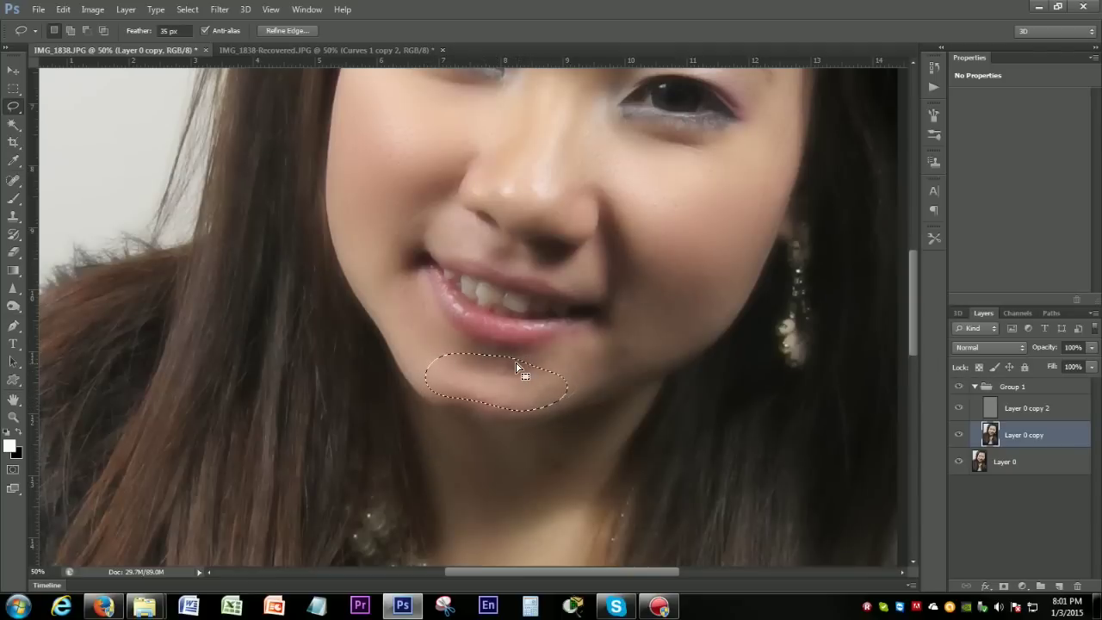
key("ctrl+alt+f")
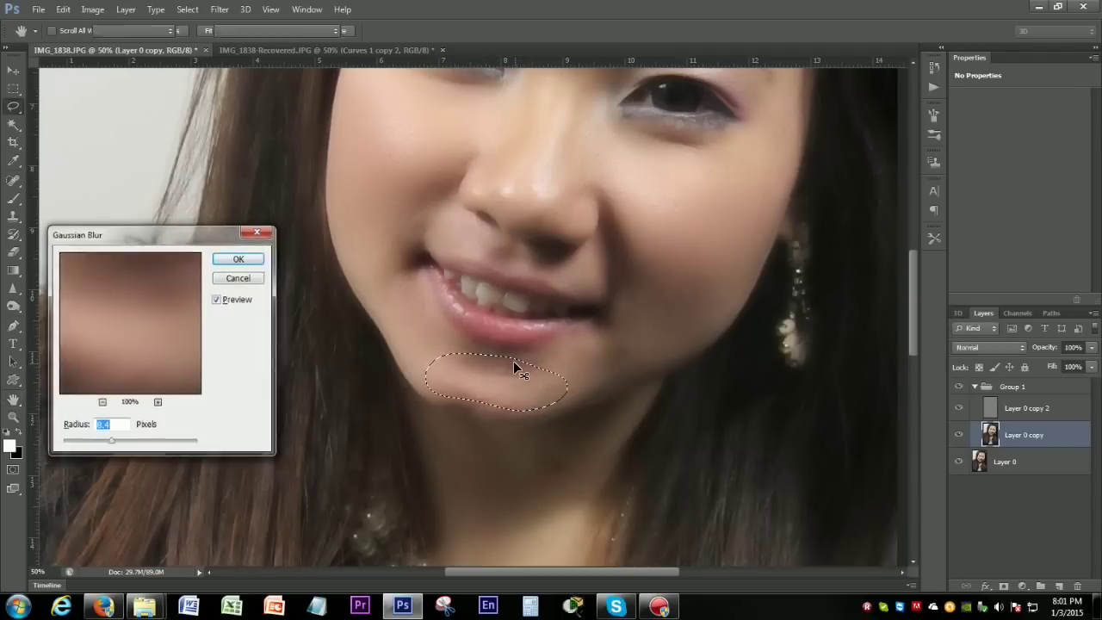
key("Return")
key("ctrl+d")
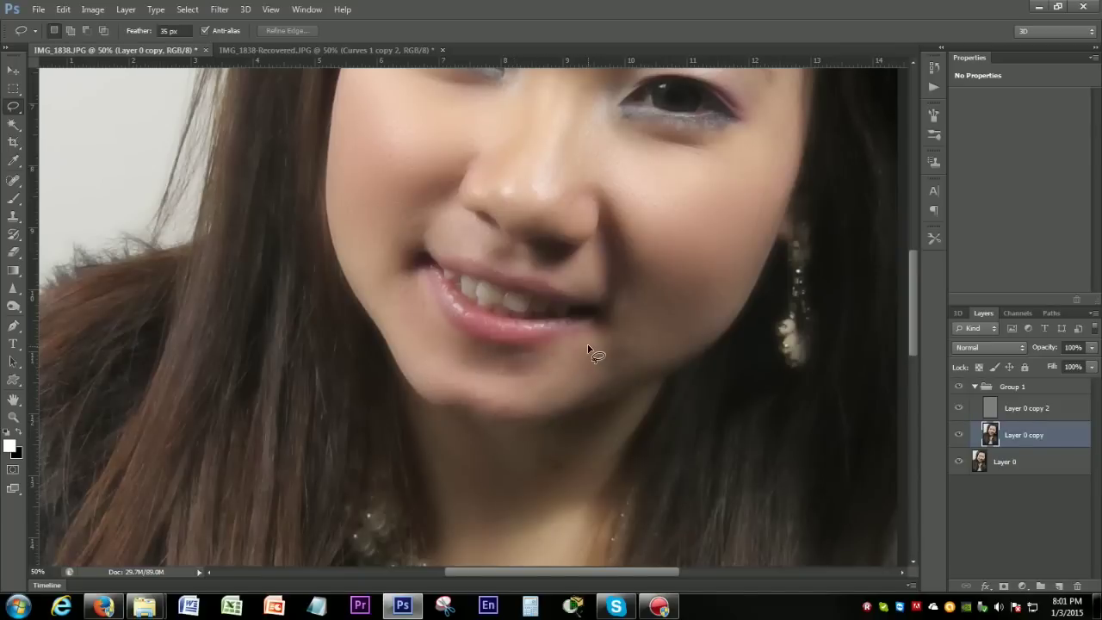
mouse_move(586, 352)
left_mouse_down()
mouse_move(517, 375)
mouse_move(489, 397)
mouse_move(493, 411)
mouse_move(537, 415)
mouse_move(609, 388)
mouse_move(622, 347)
mouse_move(580, 361)
left_mouse_up()
key("ctrl+alt+f")
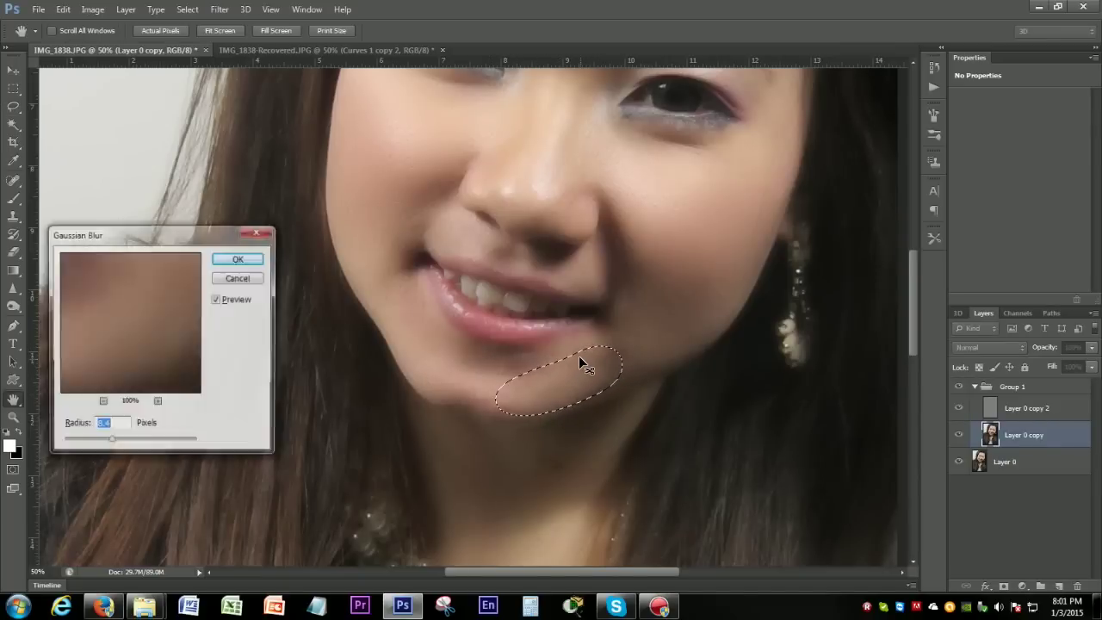
key("Return")
key("ctrl+d")
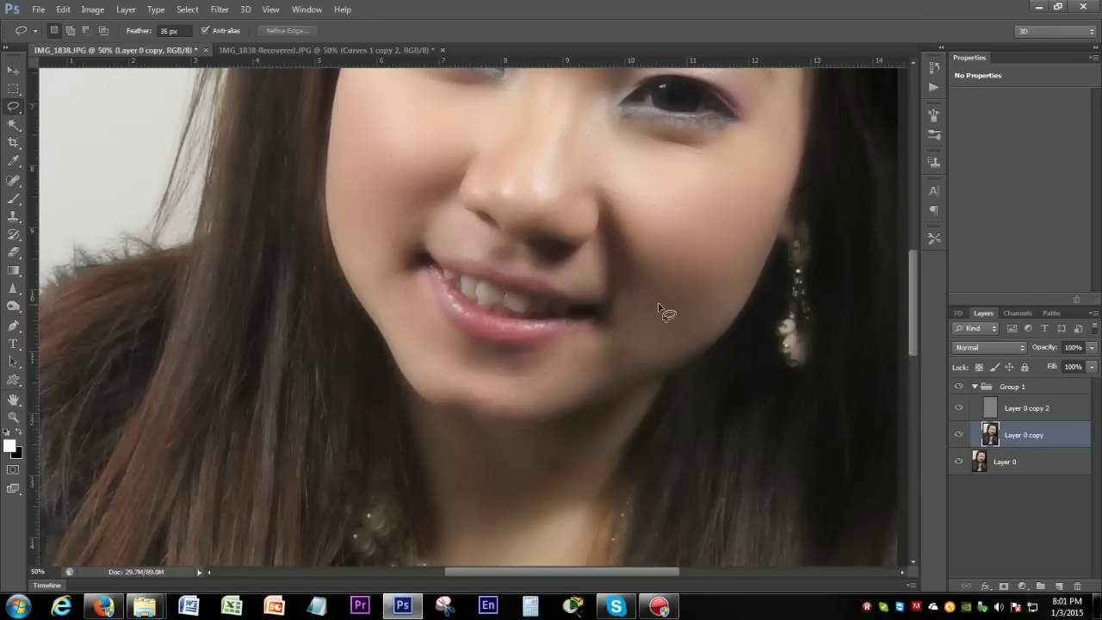
scroll(686, 327, "up", 5)
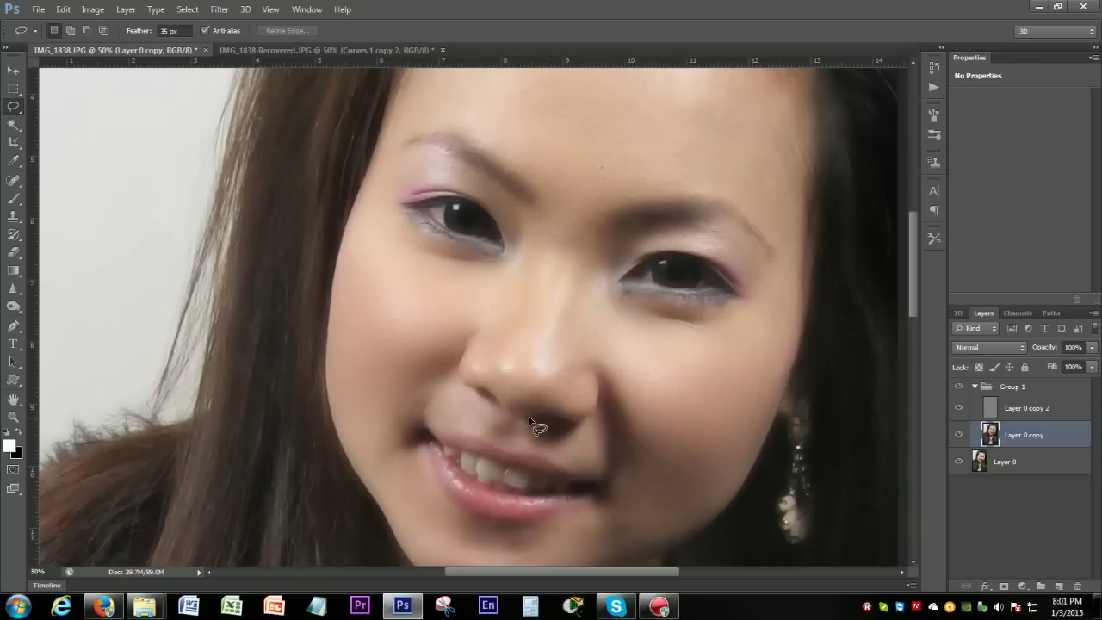
- Blur a lassoed patch between the nose and upper lip
mouse_move(467, 396)
left_mouse_down()
mouse_move(400, 385)
mouse_move(390, 402)
mouse_move(479, 413)
left_mouse_up()
key("ctrl+alt+f")
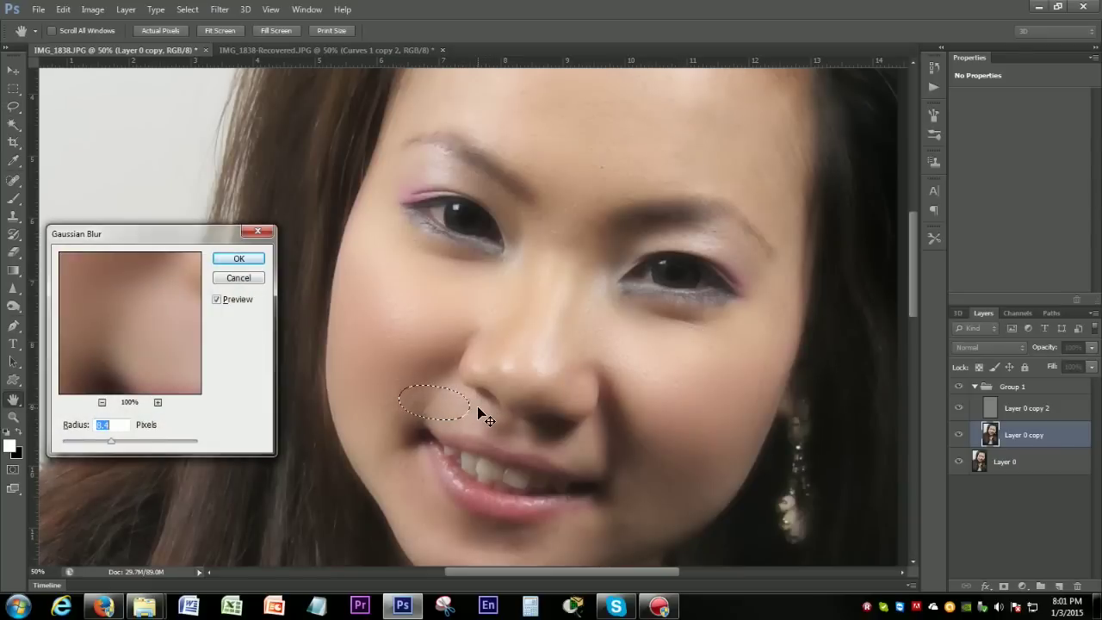
key("Return")
key("ctrl+d")
- Smooth feathered patches on the forehead above the brows and between the brows
scroll(592, 386, "up", 3)
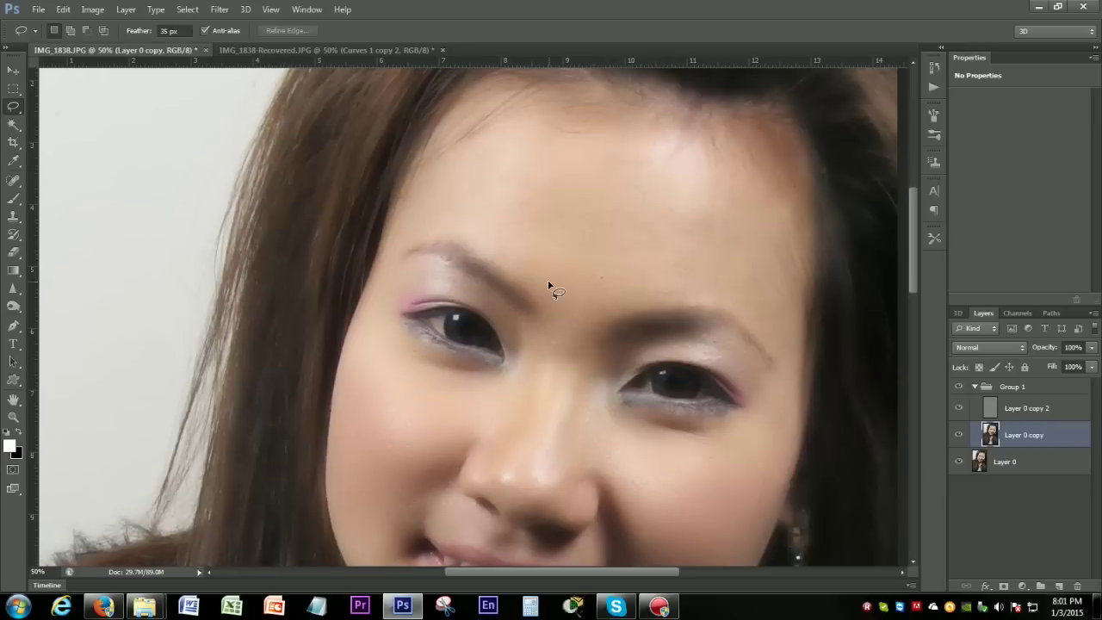
mouse_move(532, 148)
left_mouse_down()
mouse_move(508, 165)
mouse_move(513, 260)
mouse_move(700, 296)
mouse_move(546, 160)
left_mouse_up()
key("ctrl+alt+f")
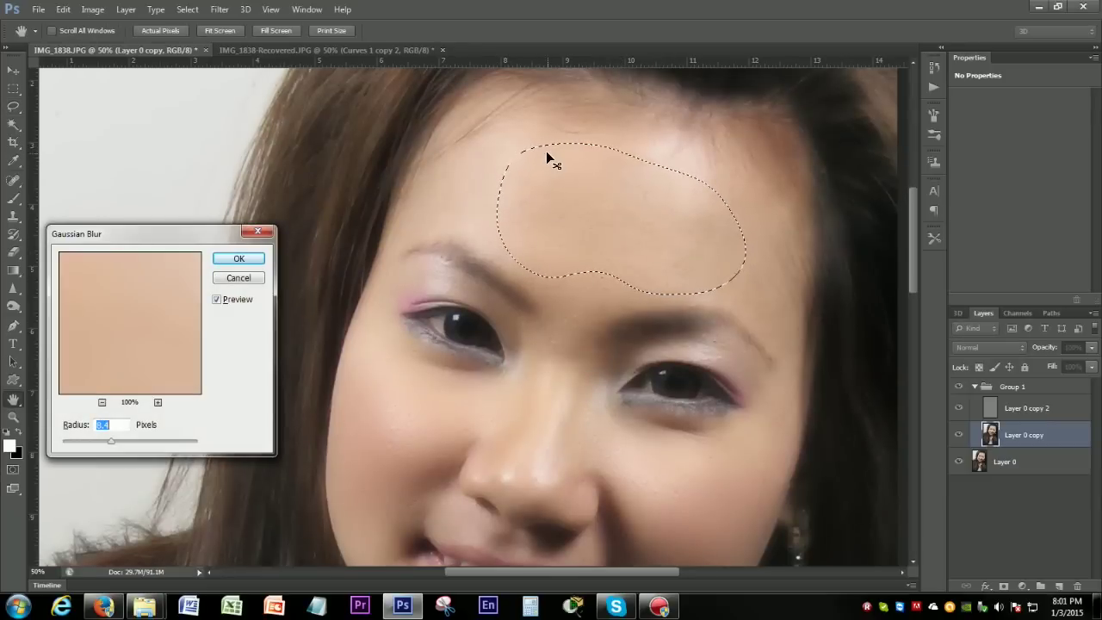
key("Return")
key("ctrl+d")
scroll(548, 158, "down", 3)
mouse_move(574, 180)
left_mouse_down()
mouse_move(558, 258)
mouse_move(582, 191)
left_mouse_up()
key("ctrl+alt+f")
key("Return")
key("ctrl+d")
- Blur the left brow and eyelid area and a patch beside the right eye
scroll(743, 377, "down", 2)
scroll(585, 218, "up", 3)
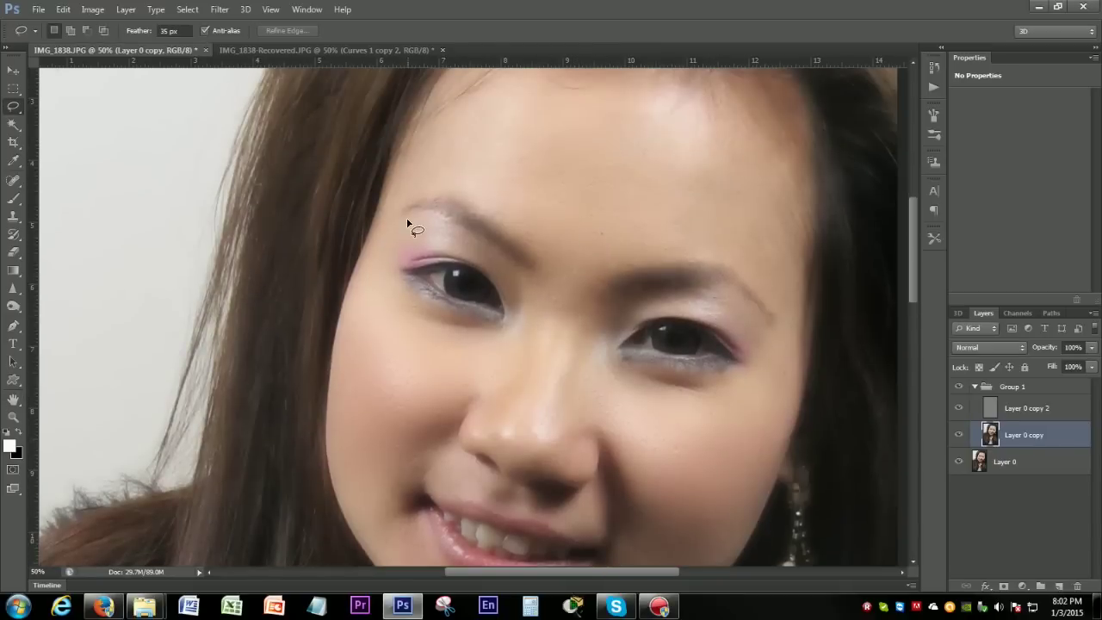
mouse_move(446, 247)
left_mouse_down()
mouse_move(366, 259)
mouse_move(401, 224)
mouse_move(452, 244)
left_mouse_up()
key("ctrl+f")
key("ctrl+d")
scroll(524, 263, "down", 2)
left_click_drag(793, 298, 762, 263)
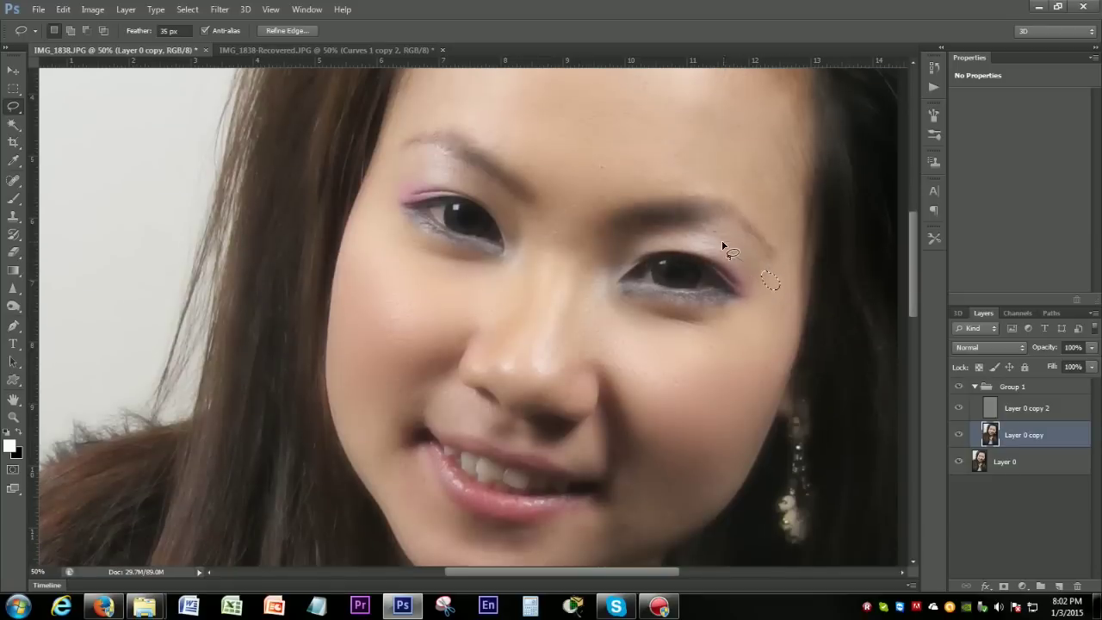
key("ctrl+alt+f")
key("Return")
key("ctrl+d")
- Lasso the tip of the nose and reapply the Gaussian Blur with Ctrl+F
scroll(794, 327, "down", 1)
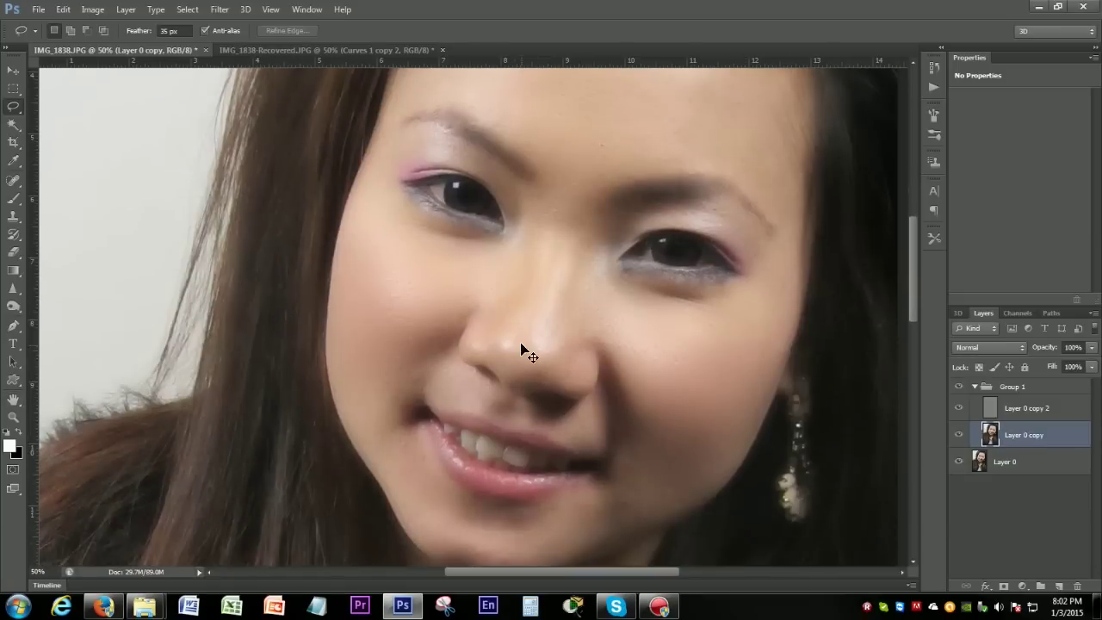
scroll(521, 347, "down", 4)
scroll(522, 350, "up", 5)
scroll(551, 347, "down", 1)
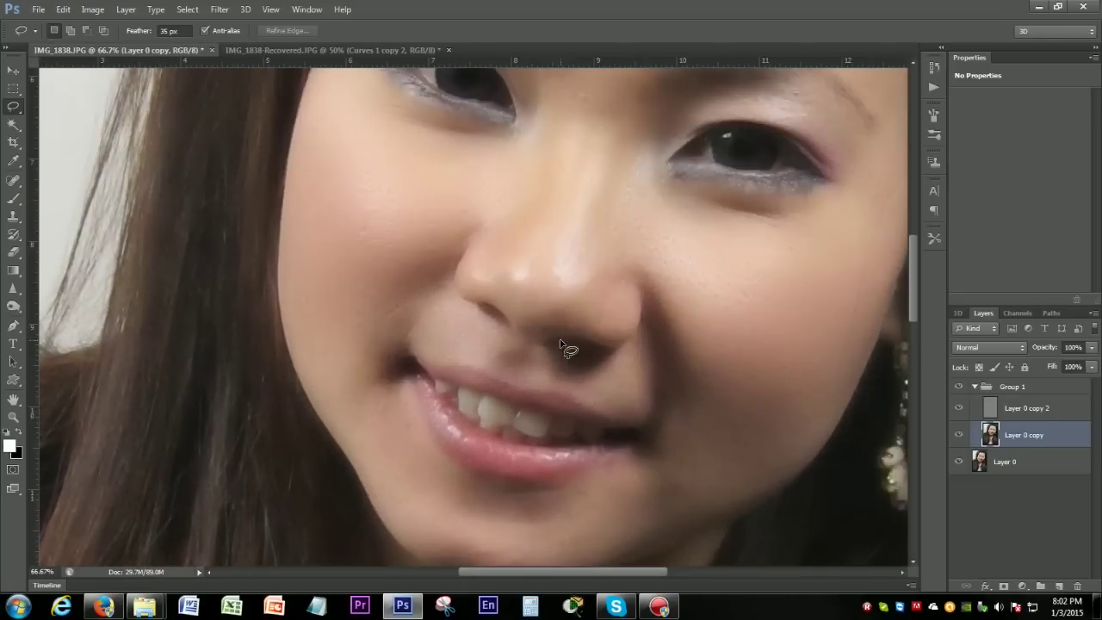
mouse_move(565, 252)
left_mouse_down()
mouse_move(536, 317)
mouse_move(561, 250)
left_mouse_up()
key("ctrl+f")
key("ctrl+d")
- Blur a feathered patch of neck below the chin with the last filter
scroll(639, 344, "down", 3)
scroll(639, 344, "up", 3)
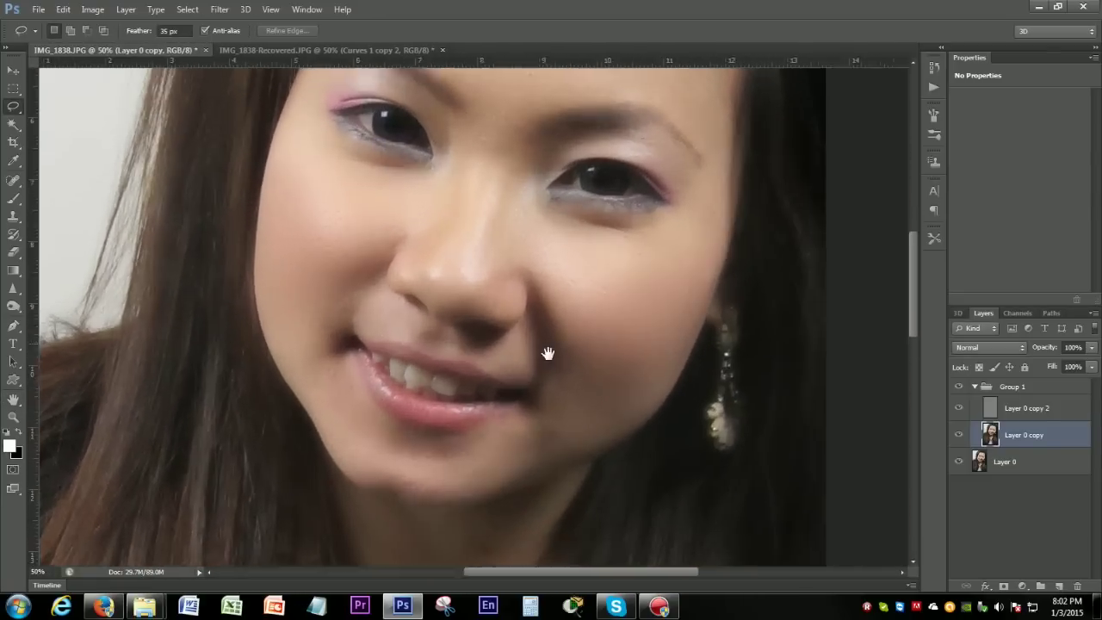
scroll(547, 354, "down", 3)
scroll(541, 328, "up", 3)
mouse_move(528, 307)
left_mouse_down()
mouse_move(426, 483)
mouse_move(537, 308)
left_mouse_up()
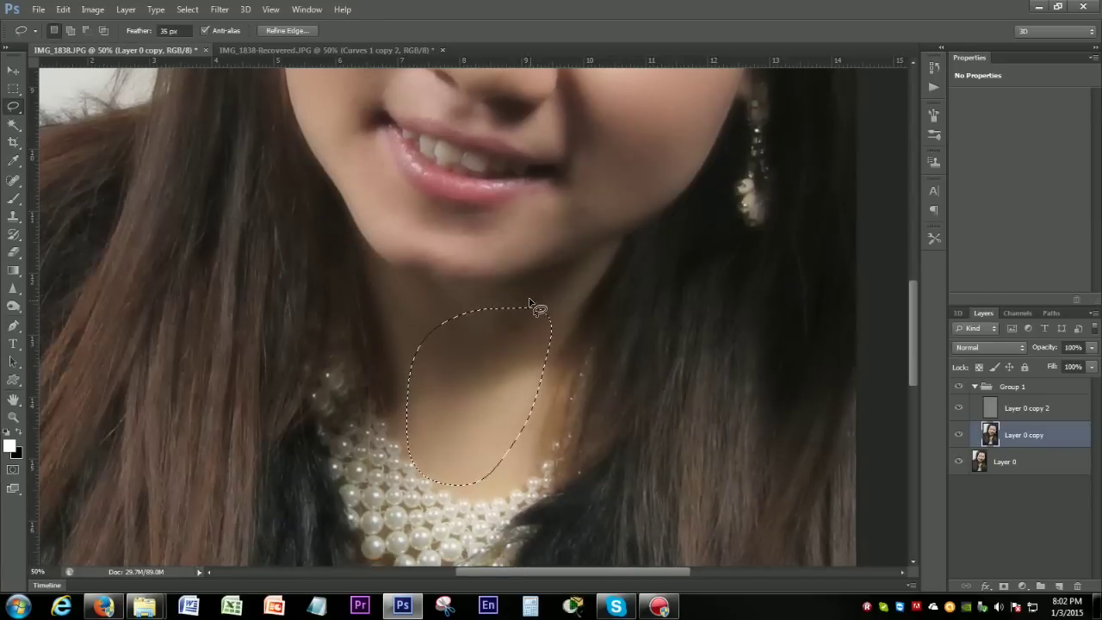
key("ctrl+f")
key("ctrl+d")
- Blur the small area around the nostril with a slightly reduced Gaussian Blur radius
scroll(571, 414, "down", 2)
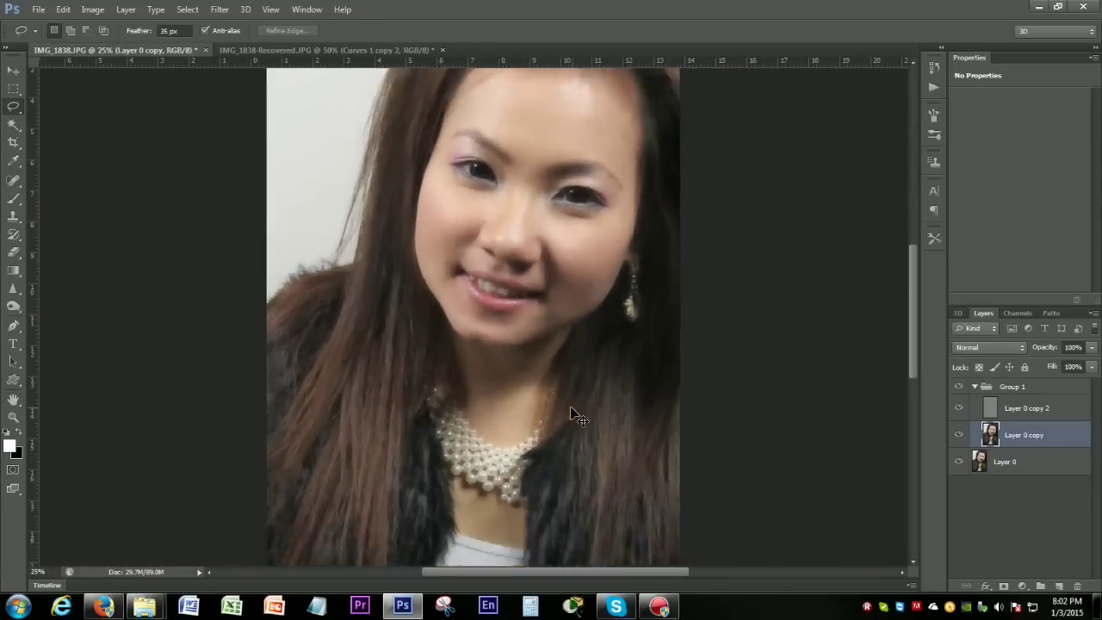
scroll(568, 409, "up", 2)
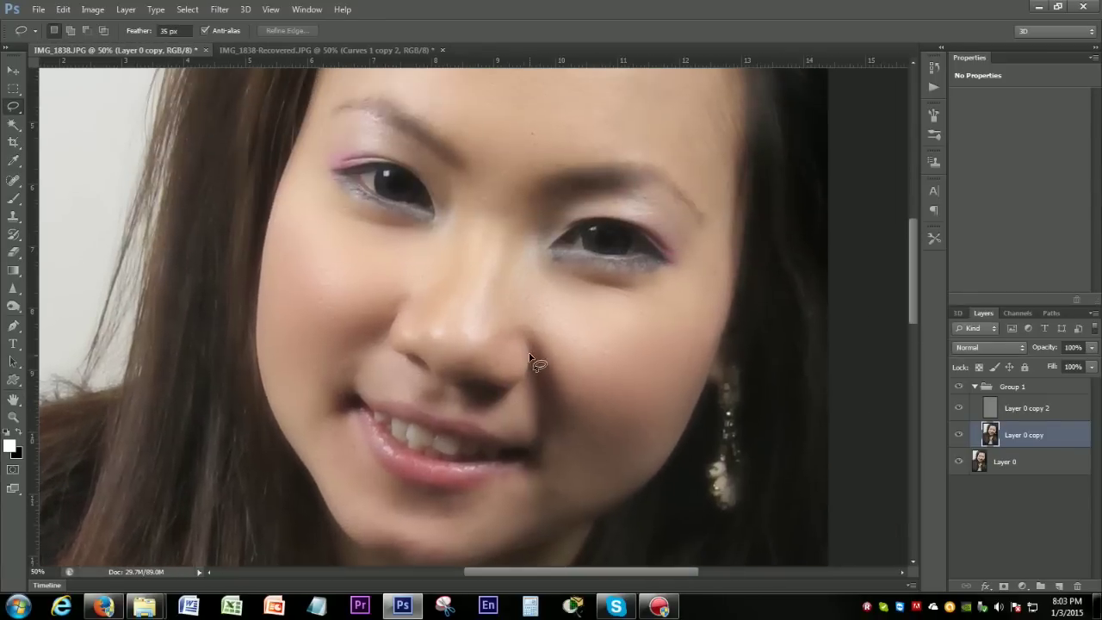
mouse_move(530, 356)
left_mouse_down()
mouse_move(490, 330)
mouse_move(526, 348)
left_mouse_up()
key("ctrl+alt+f")
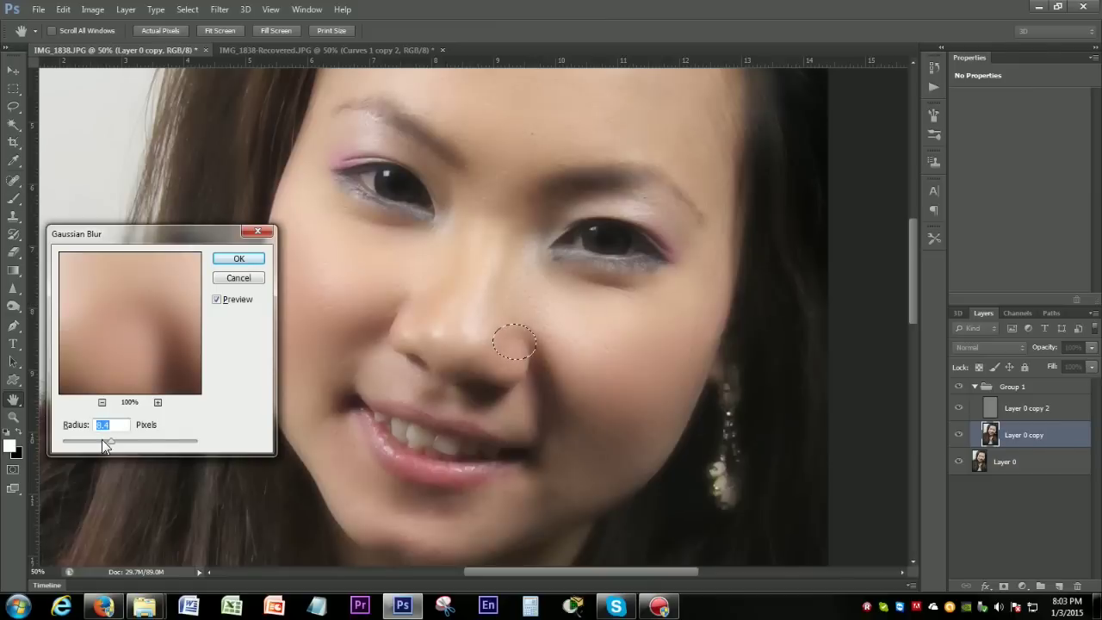
mouse_move(104, 446)
left_mouse_down()
mouse_move(131, 441)
mouse_move(90, 446)
left_mouse_up()
key("Return")
key("ctrl+minus")
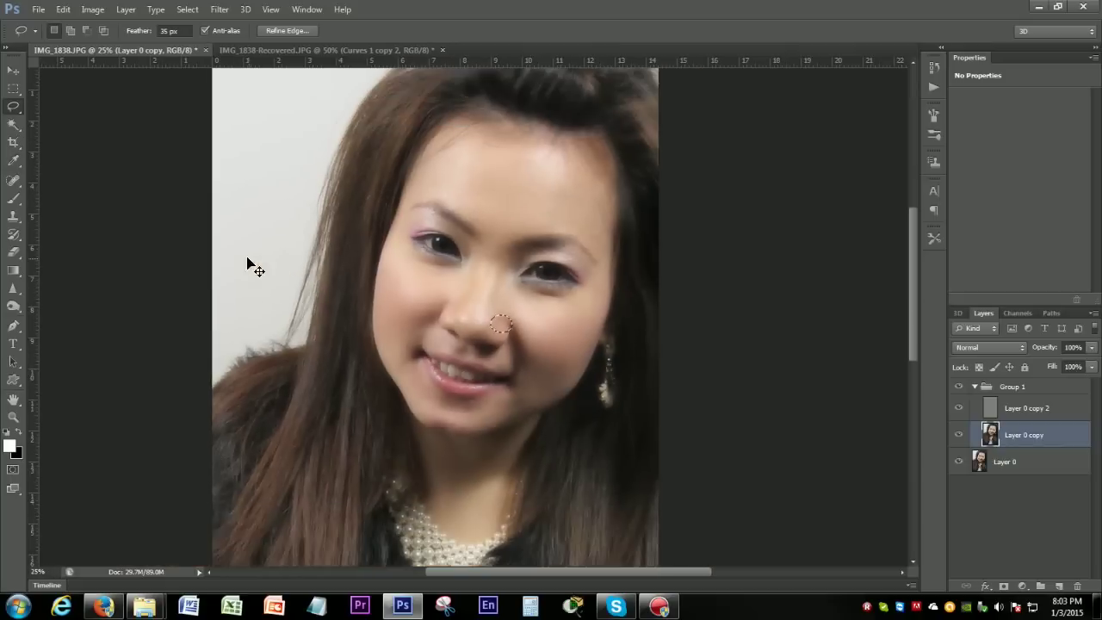
key("ctrl+d")
key("ctrl+minus")
key("ctrl+plus")
key("ctrl+plus")
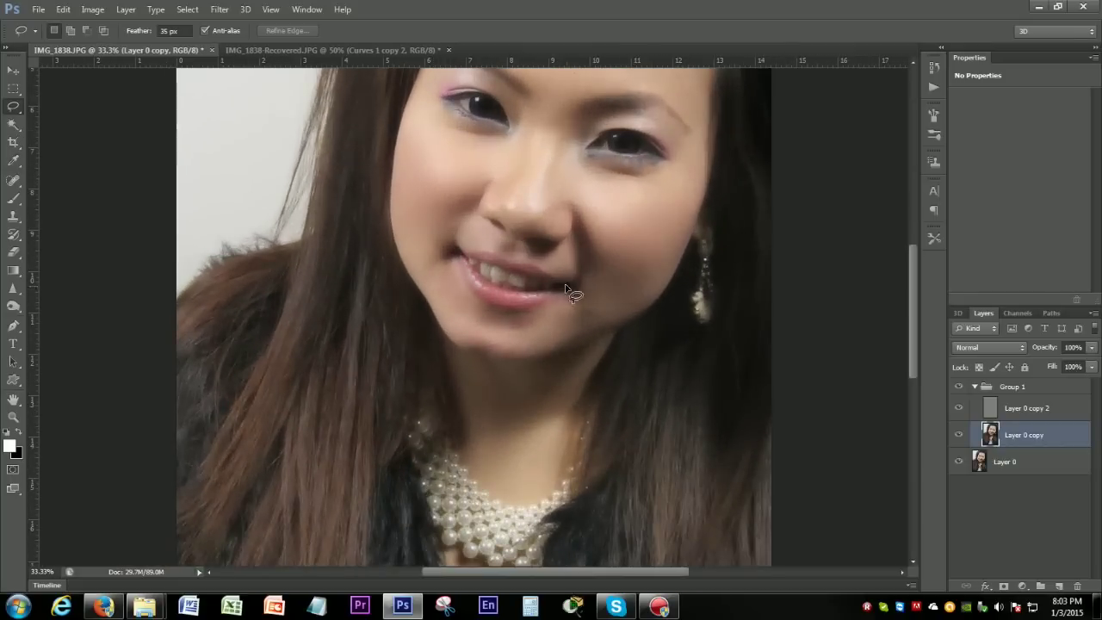
- Blur a chest patch below the necklace and zoom around to inspect the skin
scroll(566, 290, "down", 5)
mouse_move(430, 460)
left_mouse_down()
mouse_move(438, 482)
mouse_move(484, 438)
left_mouse_up()
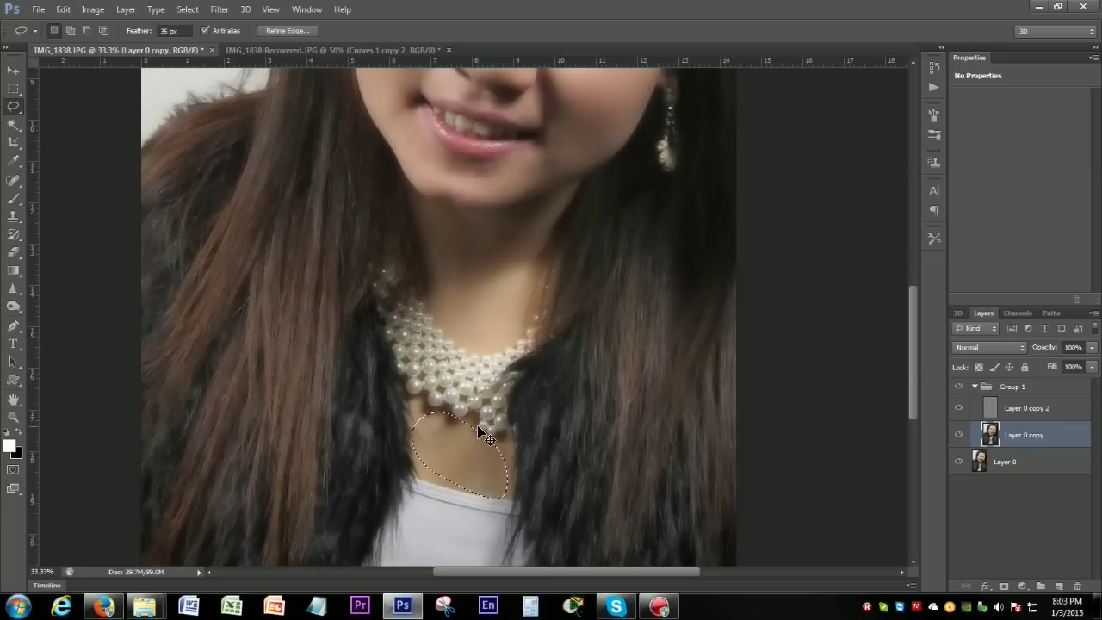
key("ctrl+alt+f")
key("Return")
key("ctrl+d")
key("ctrl+minus")
key("ctrl+minus")
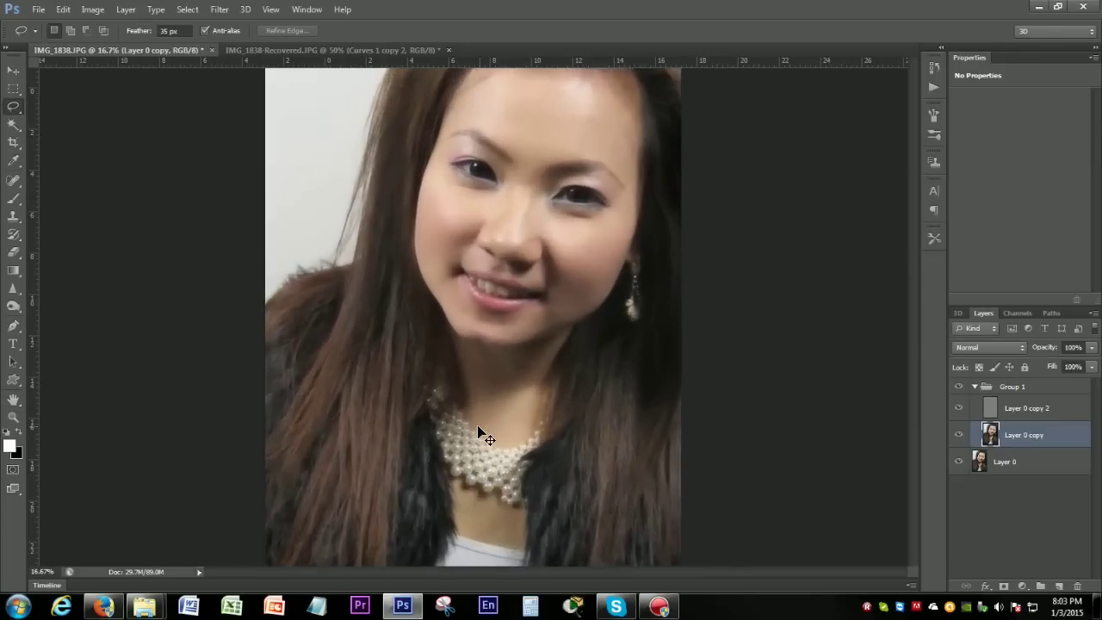
key("ctrl+plus")
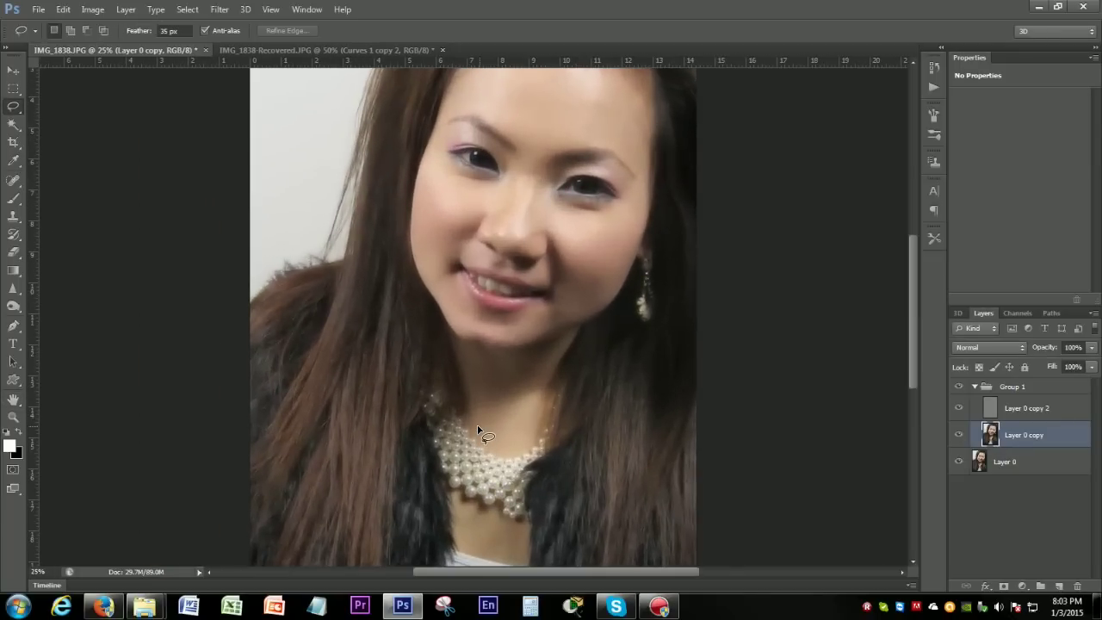
key("ctrl+minus")
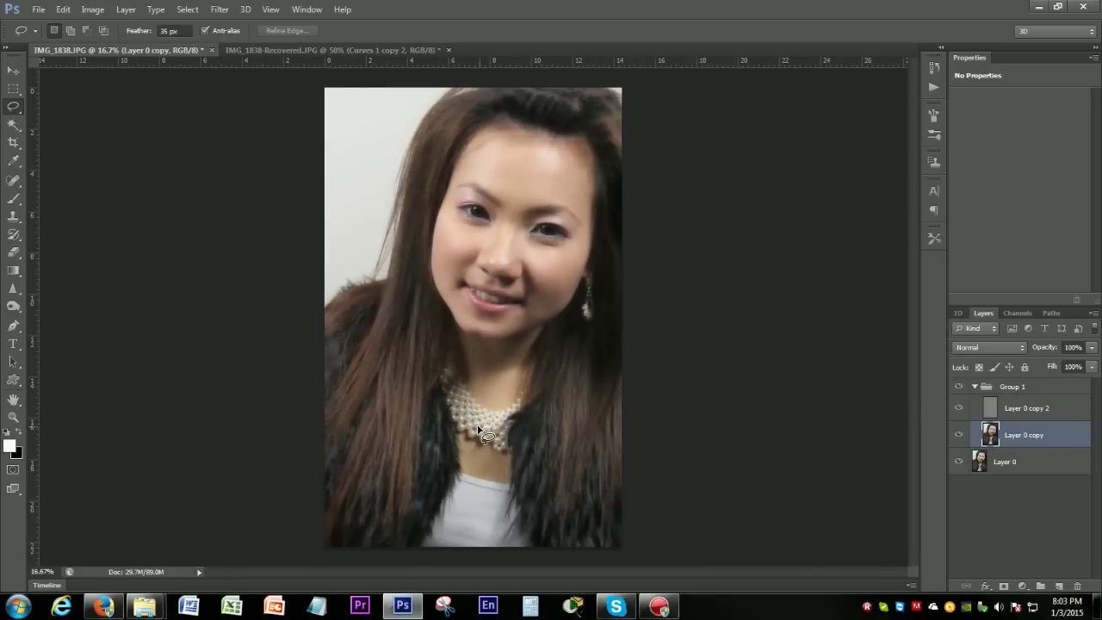
key("ctrl+plus")
key("ctrl+plus")
key("ctrl+plus")
key("ctrl+plus")
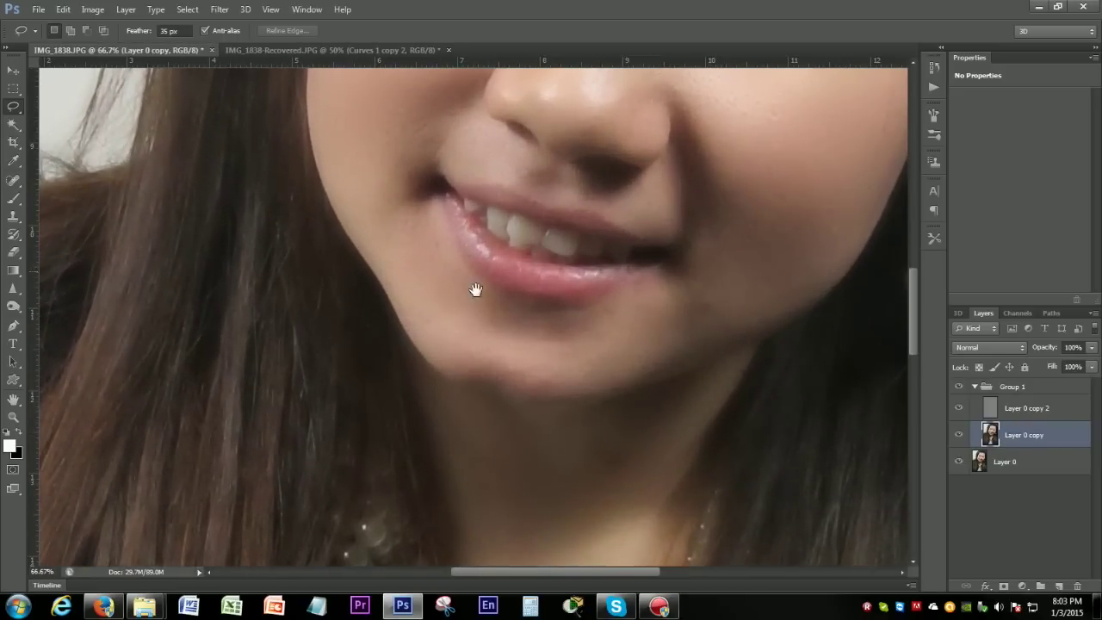
mouse_move(475, 290)
left_mouse_down()
mouse_move(405, 479)
mouse_move(384, 496)
left_mouse_up()
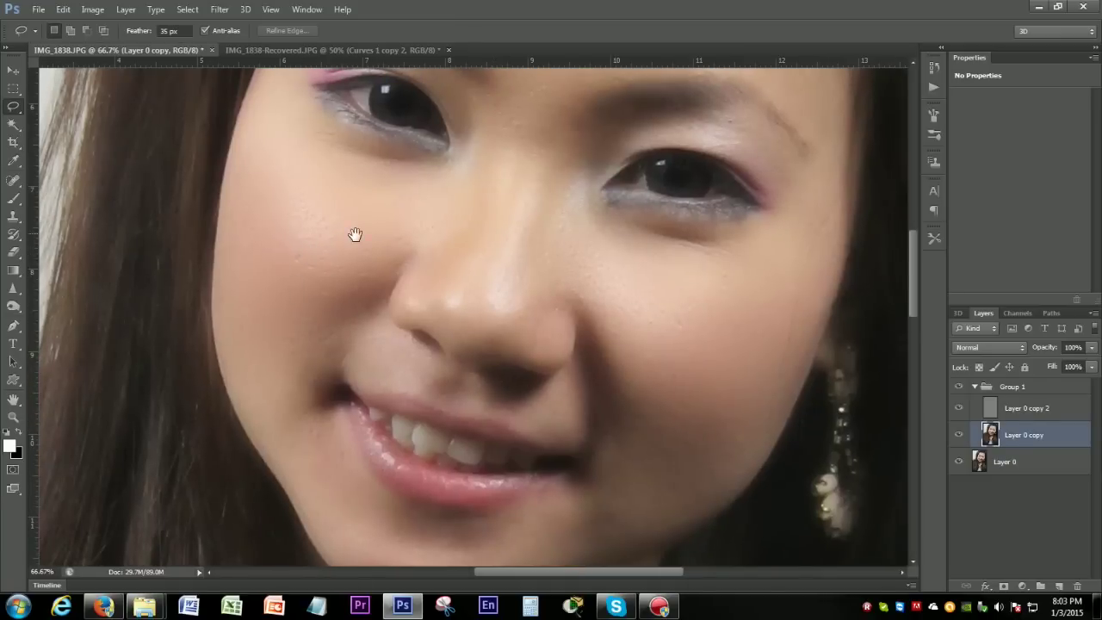
left_click_drag(357, 236, 301, 359)
left_click_drag(492, 327, 347, 298)
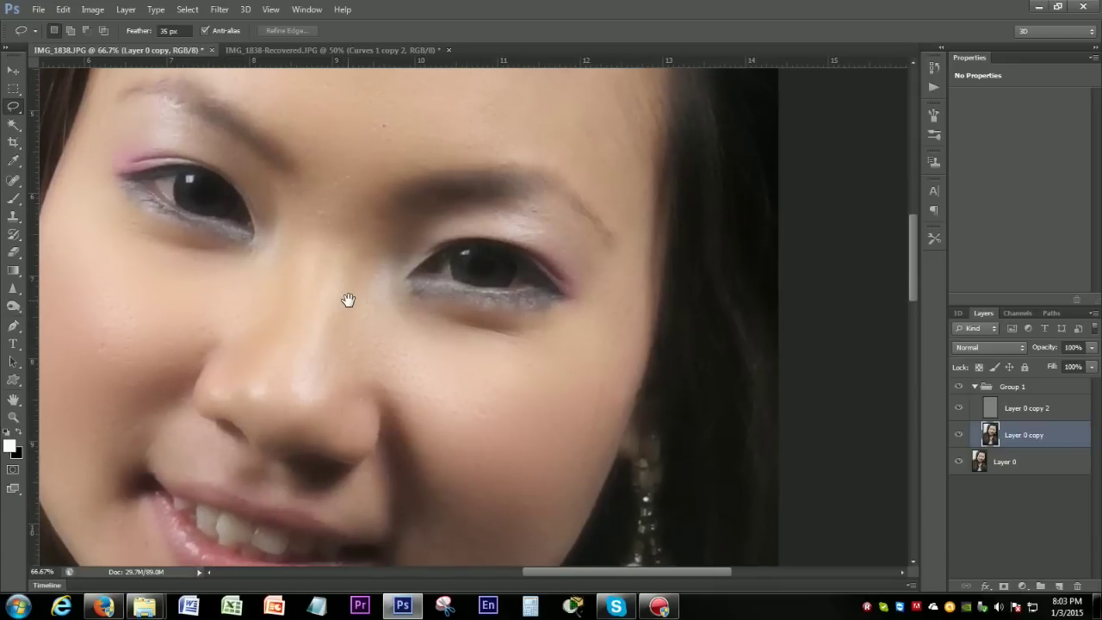
left_click_drag(516, 382, 669, 573)
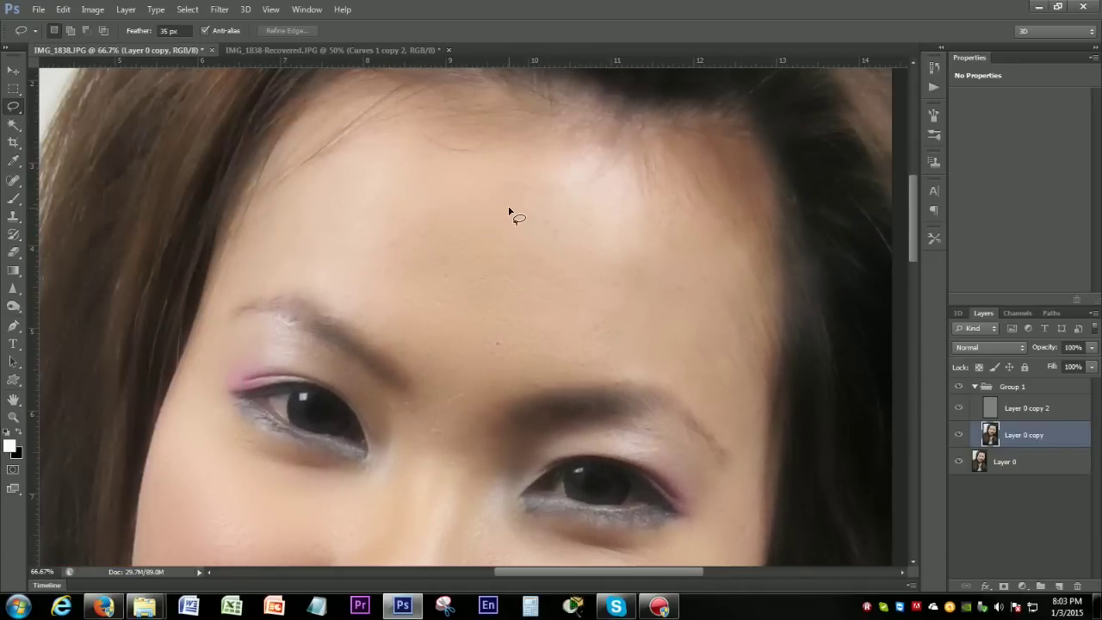
key("ctrl+minus")
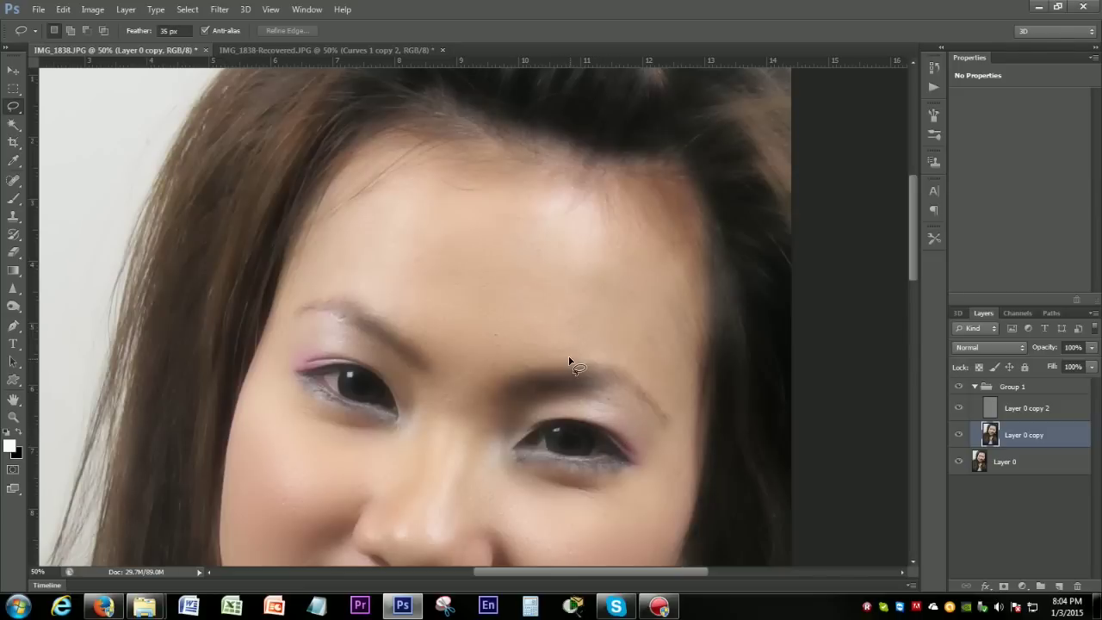
key("ctrl+minus")
key("ctrl+minus")
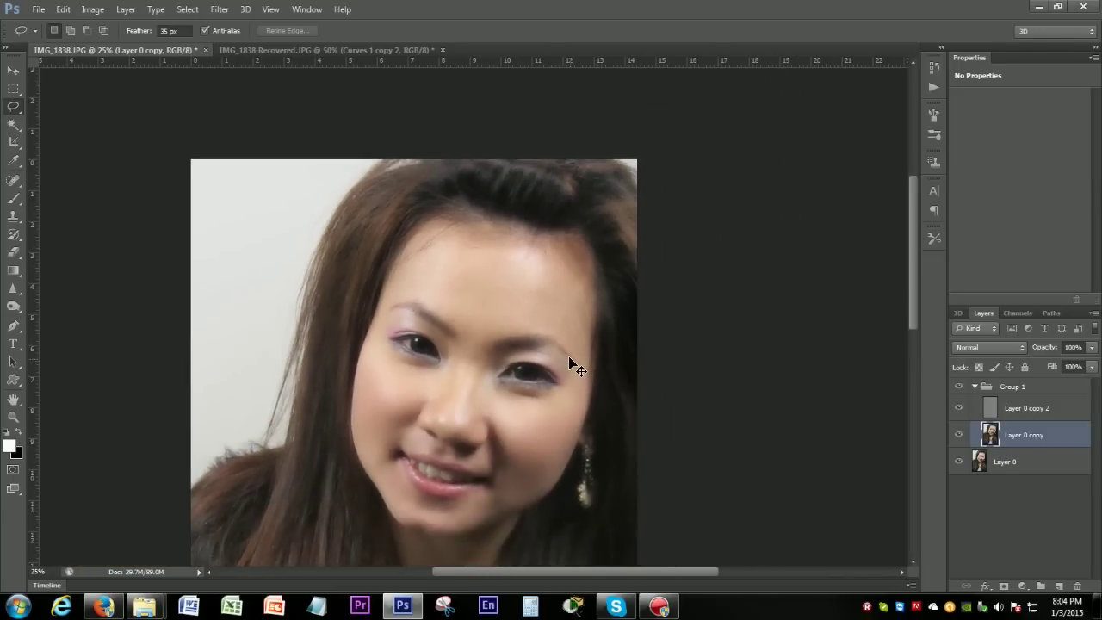
left_click_drag(565, 405, 589, 252)
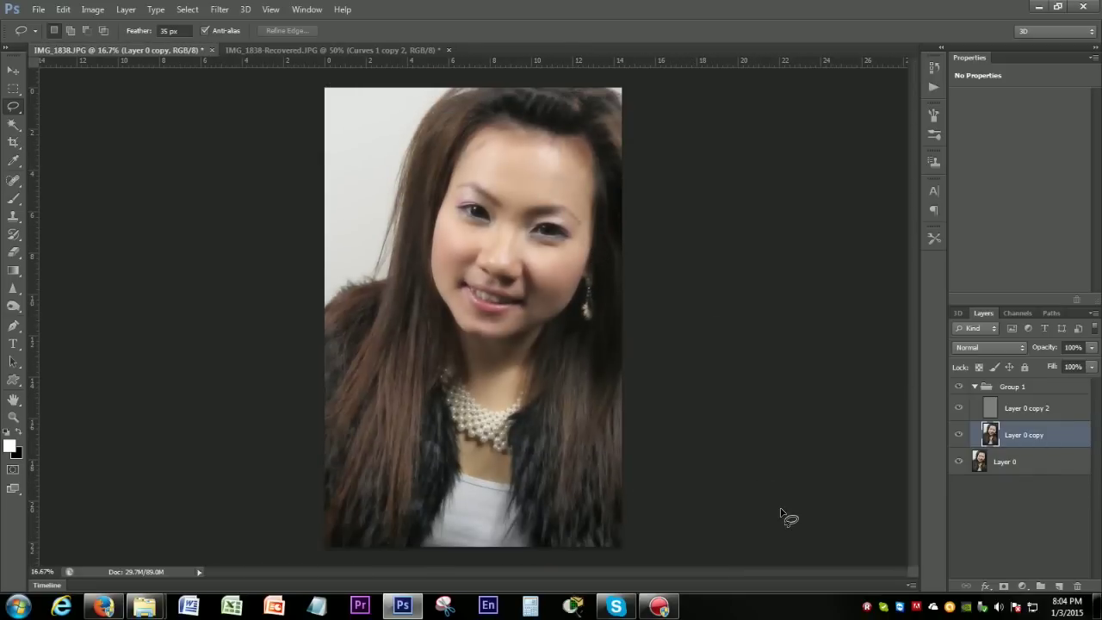
- Add a Curves adjustment layer and reshape the Red curve, lowering shadows and raising highlights
left_click(1022, 587)
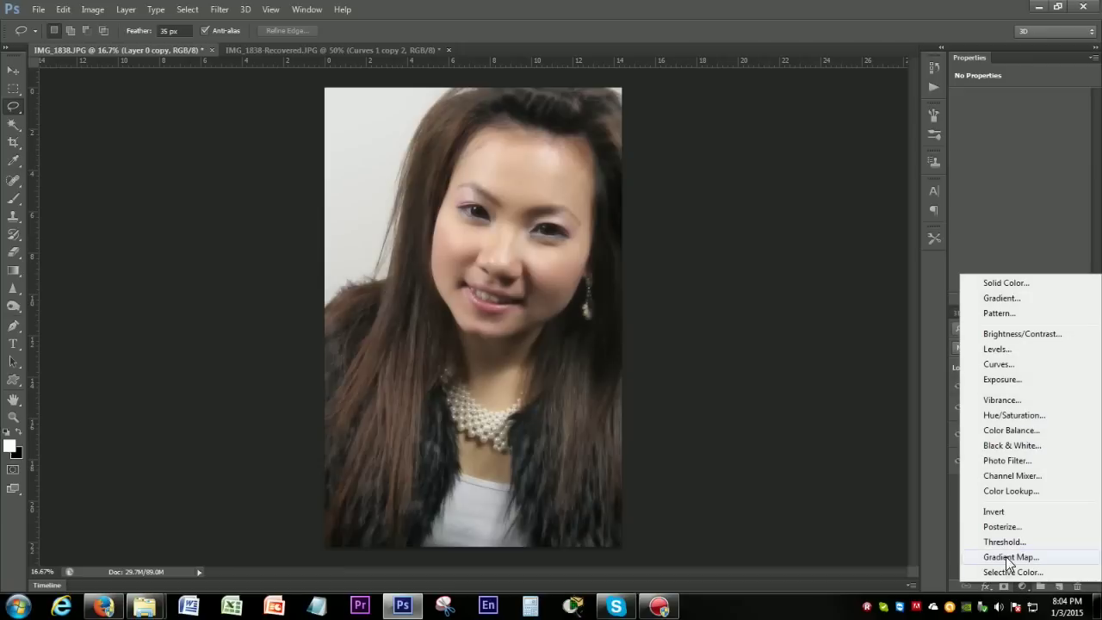
left_click(1013, 361)
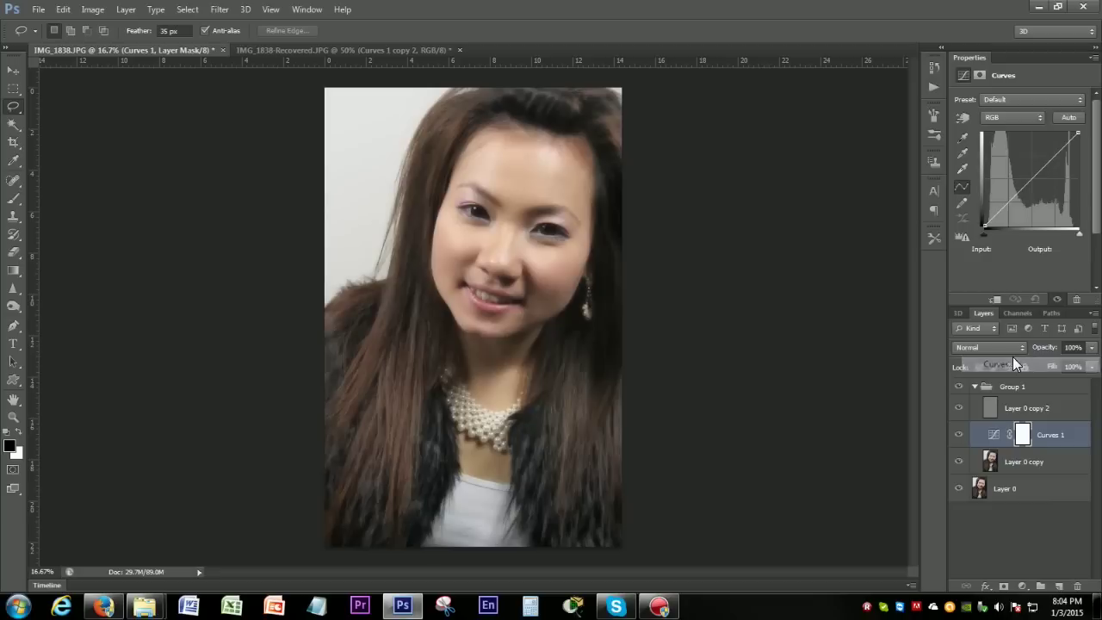
left_click(1017, 118)
left_click(1008, 142)
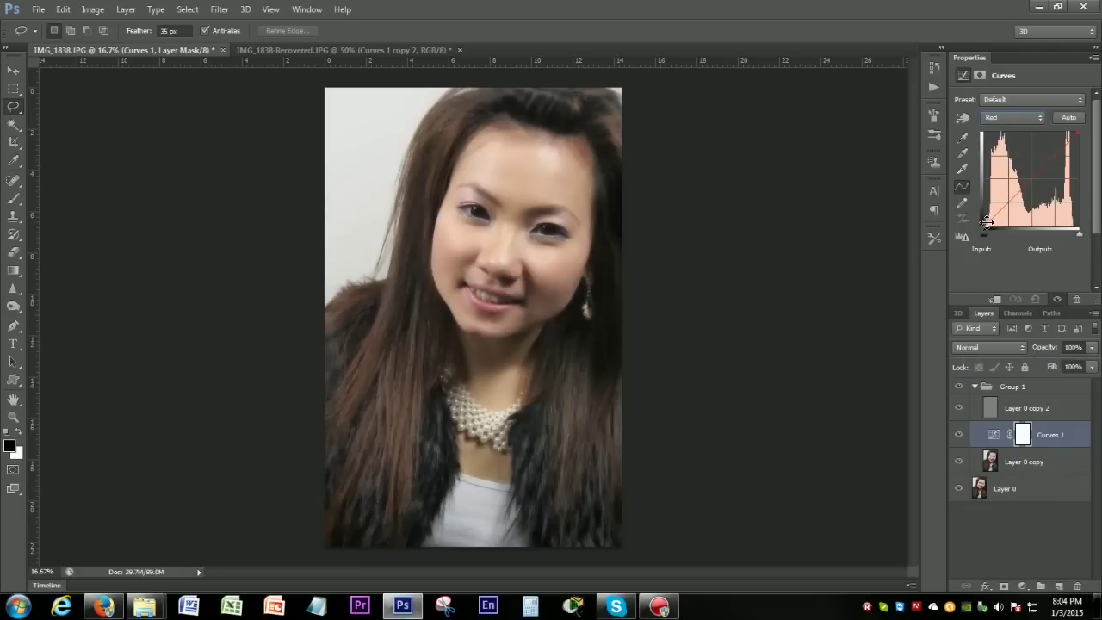
left_click_drag(986, 223, 996, 247)
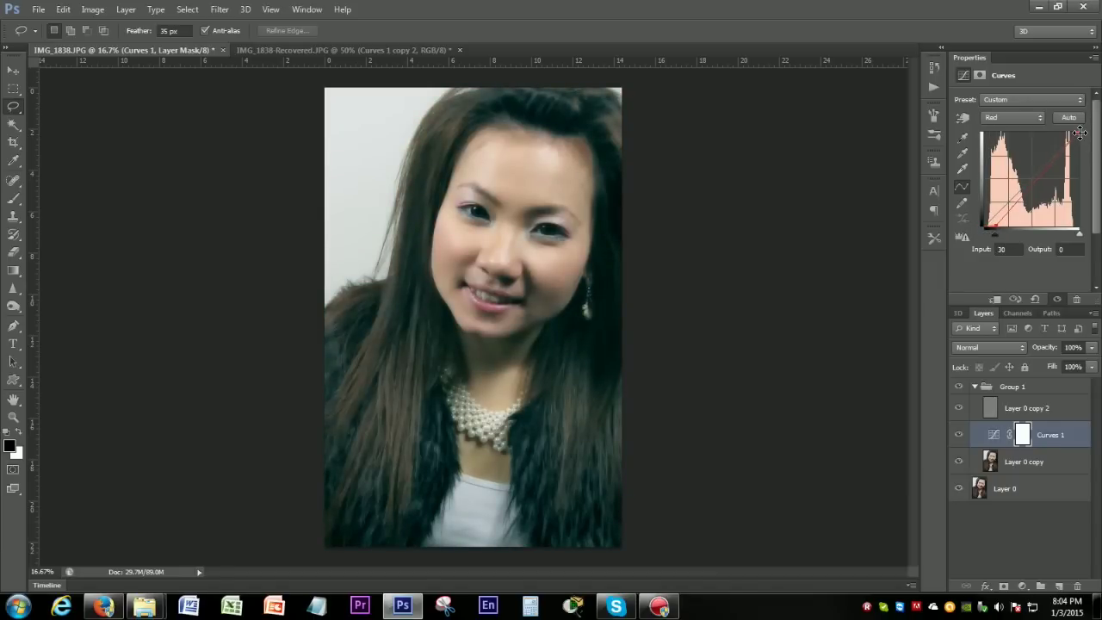
mouse_move(1080, 132)
left_mouse_down()
mouse_move(1066, 133)
mouse_move(1078, 133)
left_mouse_up()
- Lift the Green curve's shadows and lower its highlight end point to output 246
left_click(1009, 121)
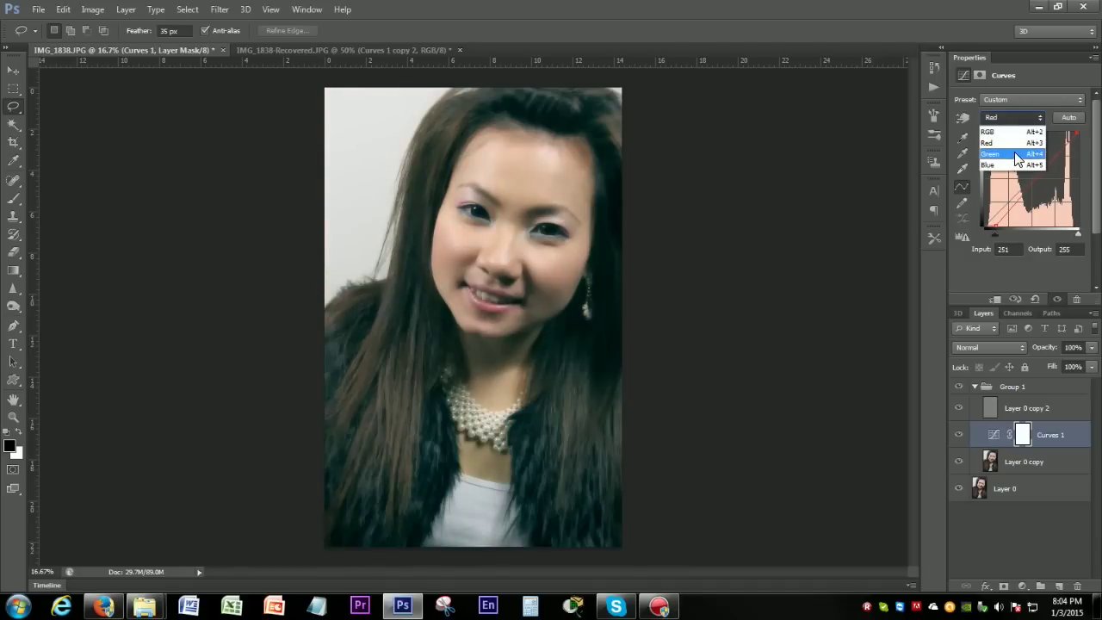
left_click(1003, 145)
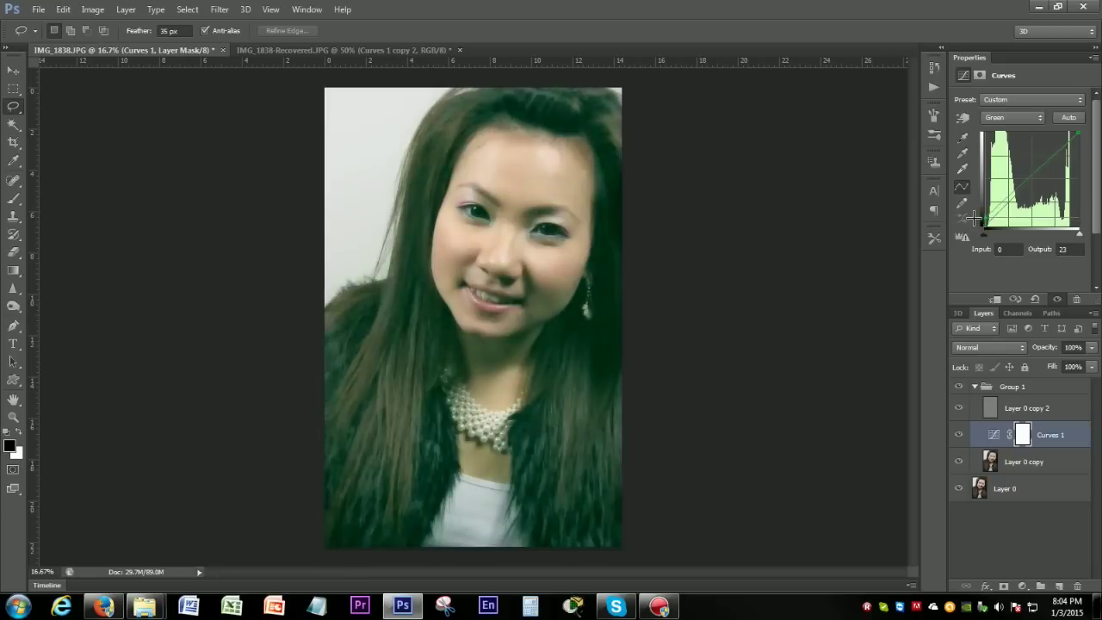
left_click_drag(988, 228, 983, 223)
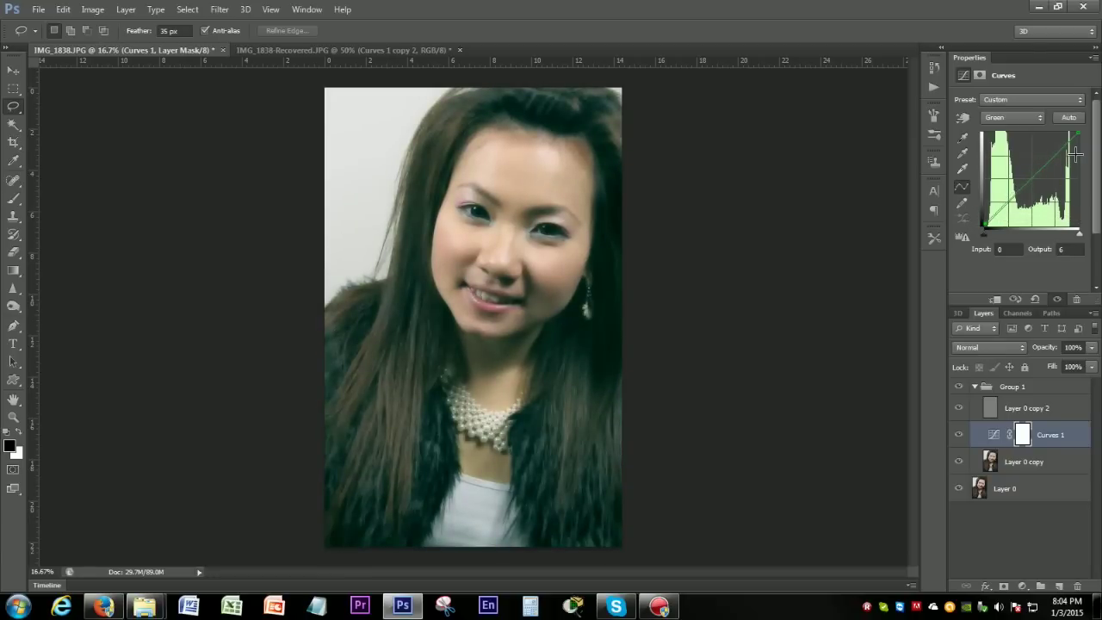
left_click_drag(1081, 137, 1088, 140)
left_click(14, 70)
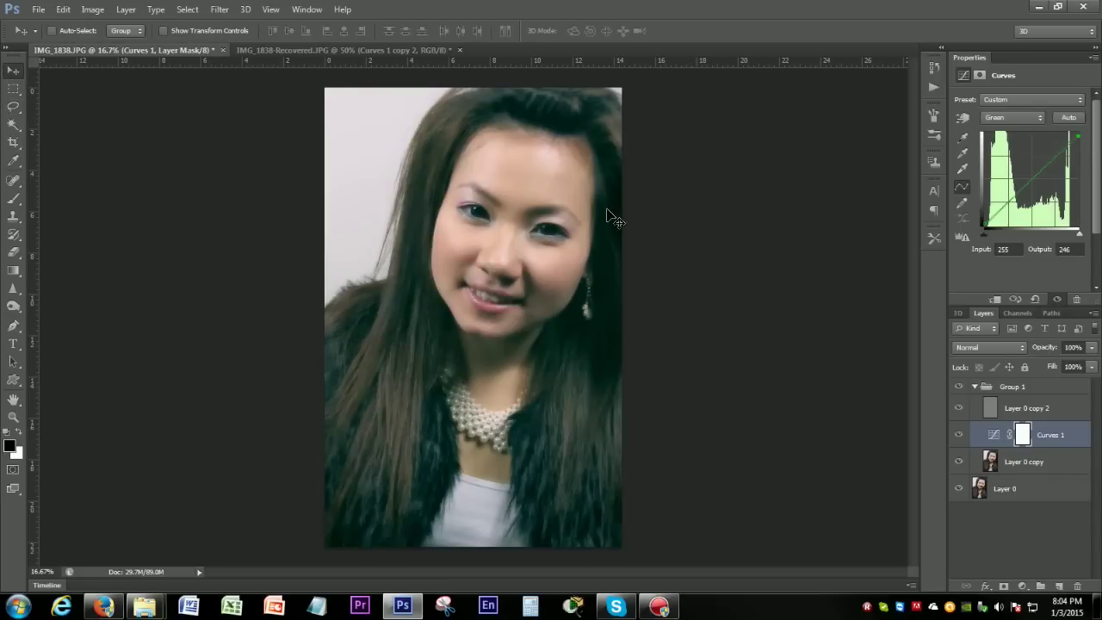
left_click(1033, 118)
left_click(1012, 128)
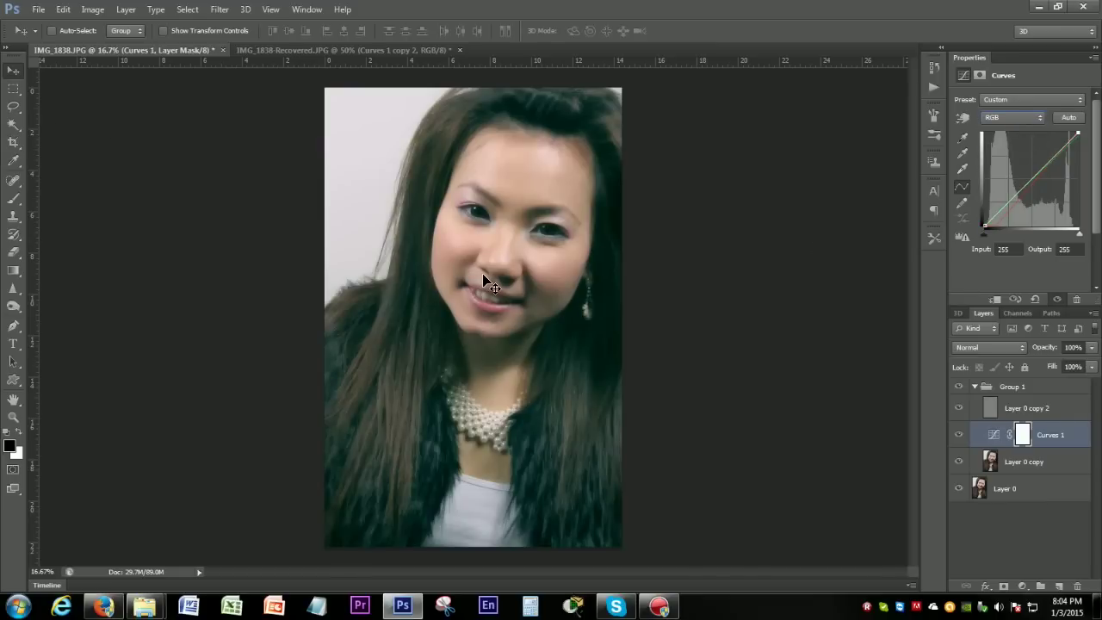
key("ctrl+plus")
key("ctrl+plus")
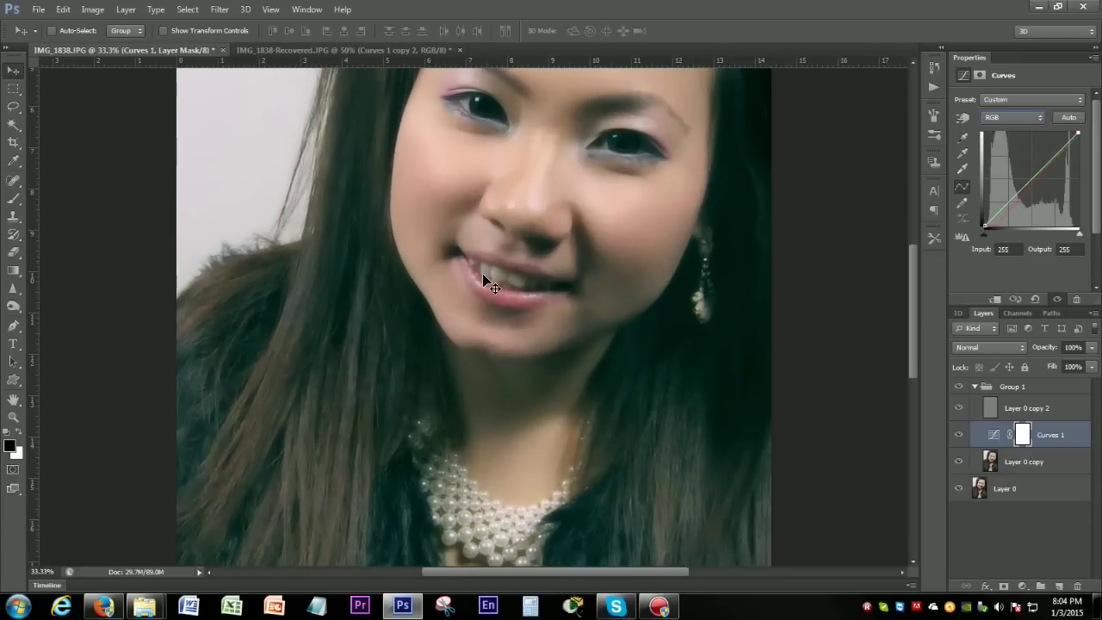
left_click_drag(596, 222, 606, 334)
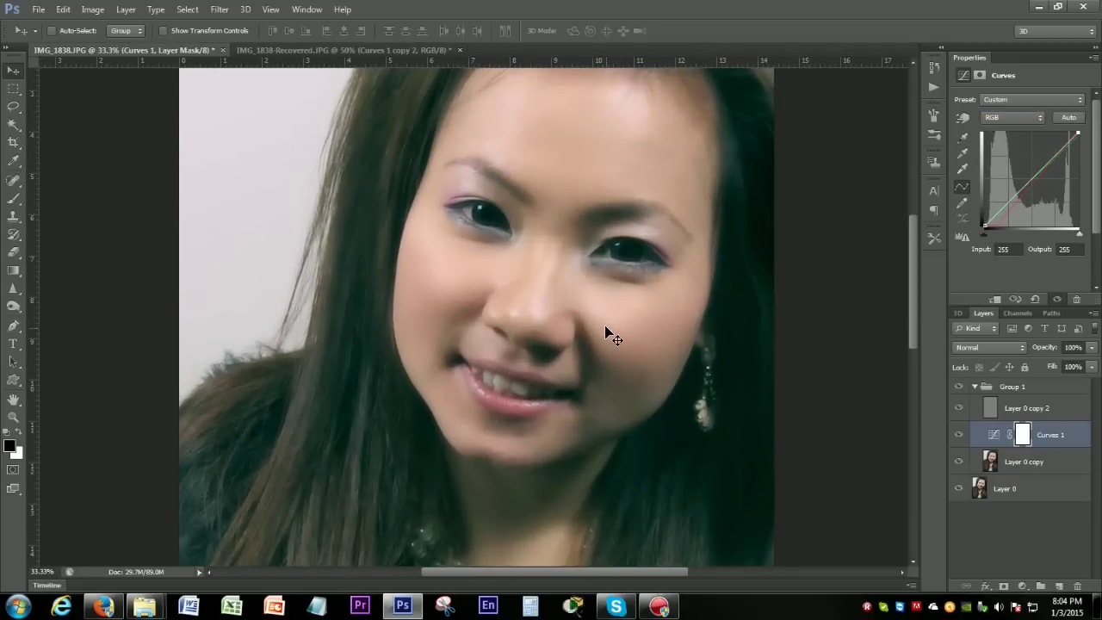
scroll(601, 329, "up", 3)
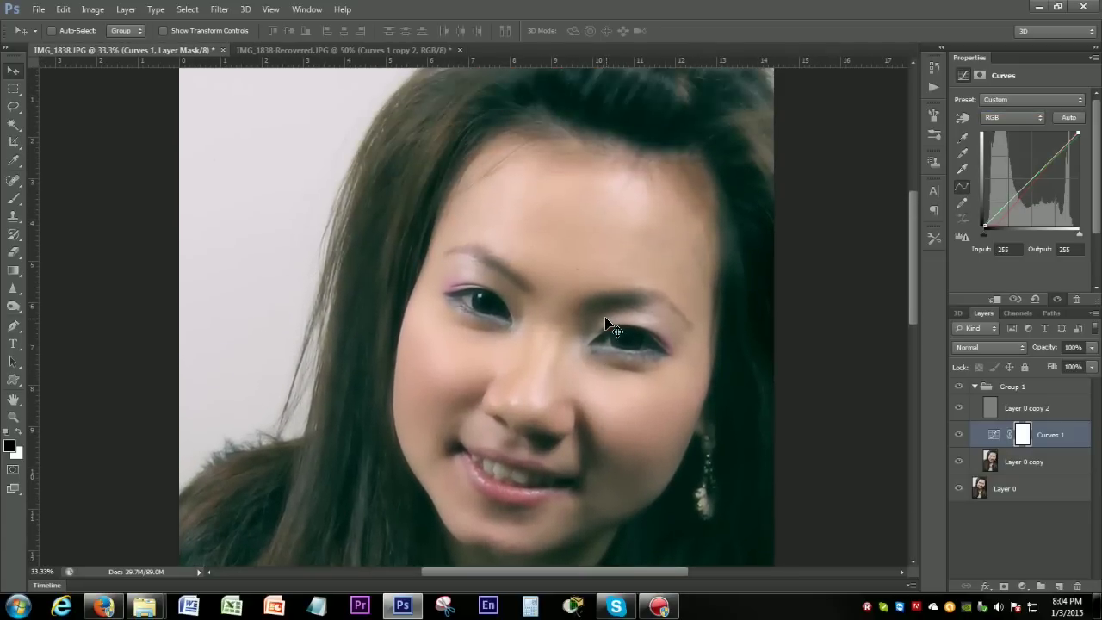
scroll(607, 324, "down", 2)
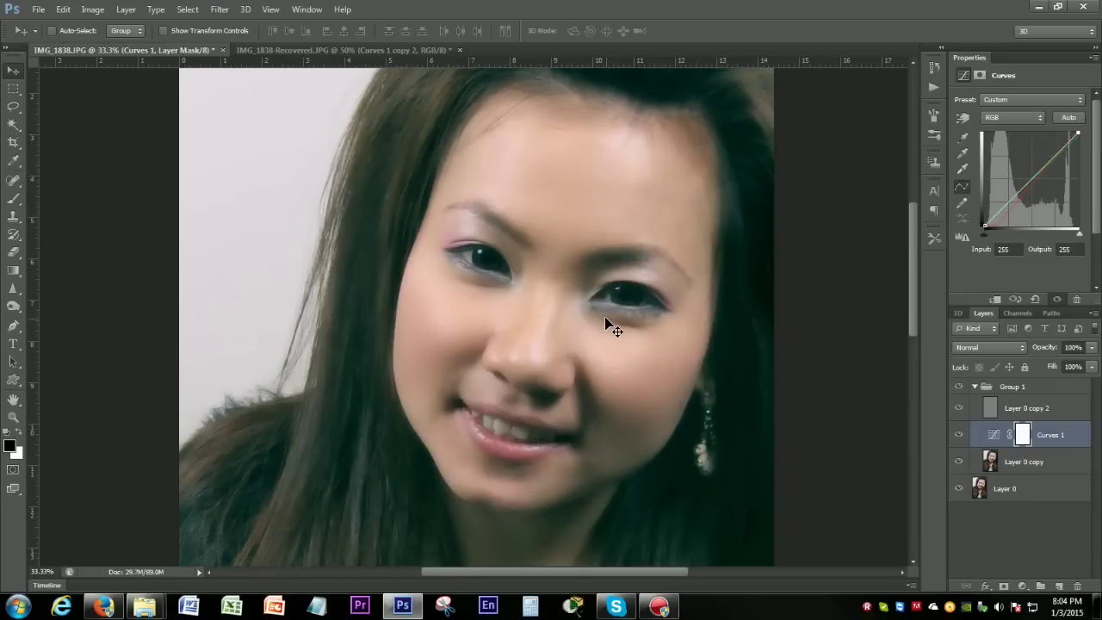
key("ctrl+plus")
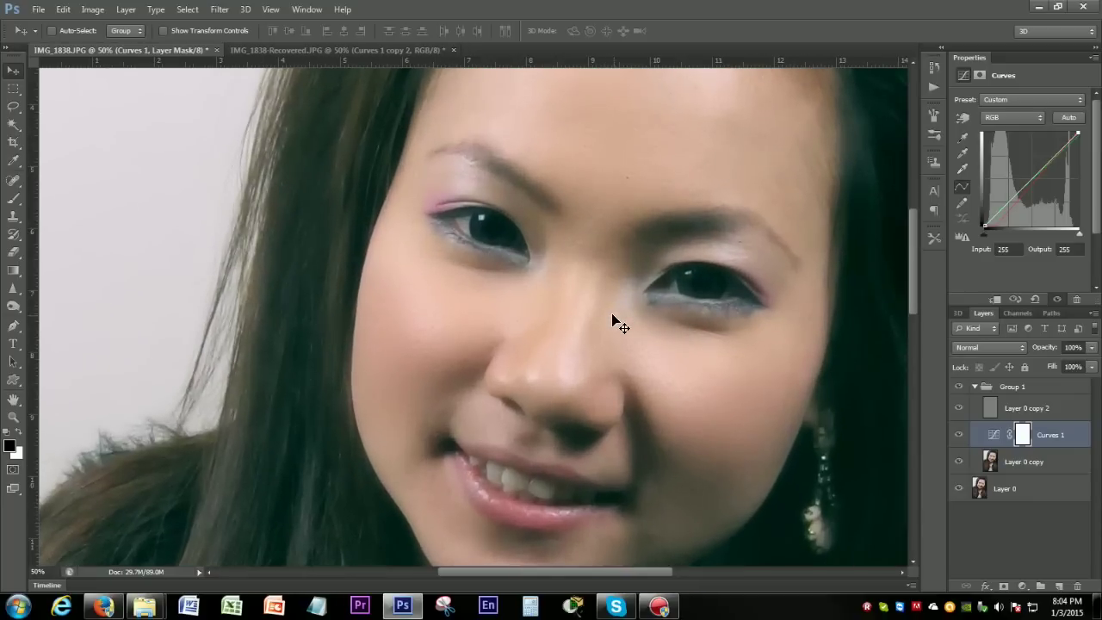
key("ctrl+minus")
key("ctrl+minus")
key("ctrl+minus")
key("ctrl+plus")
key("ctrl+plus")
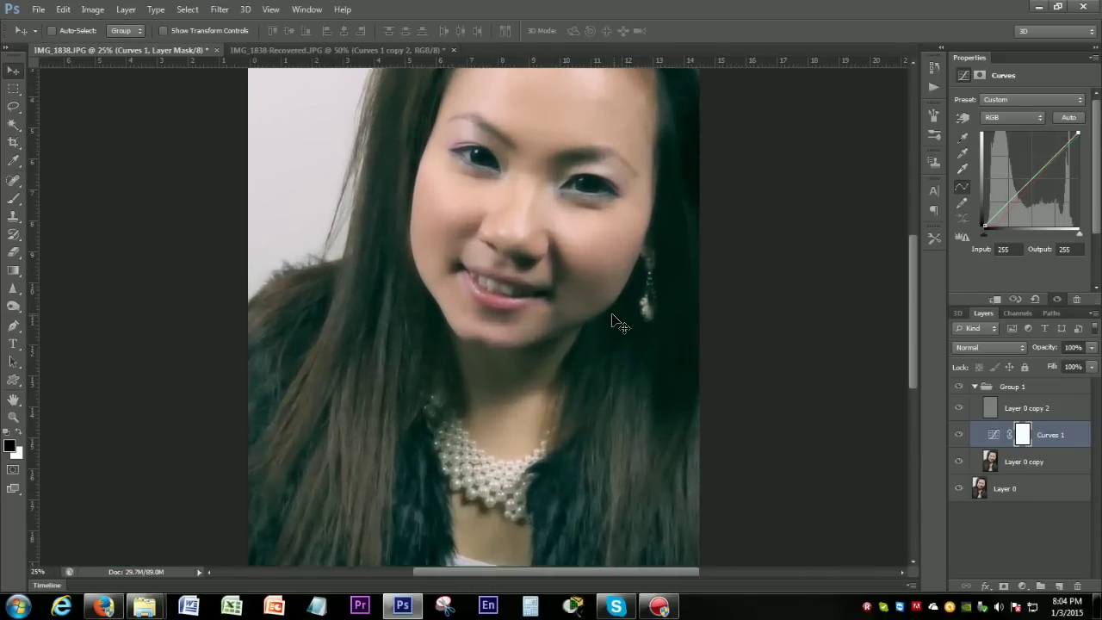